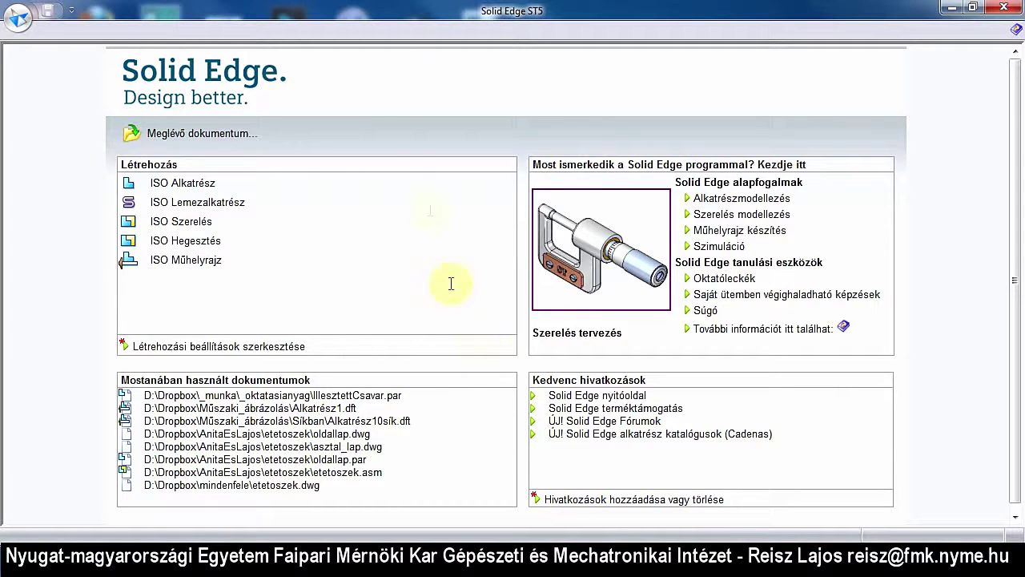
# Open the Solid Edge Beállítások dialog from the application menu, landing on its Mentés page
pyautogui.click(20, 24)
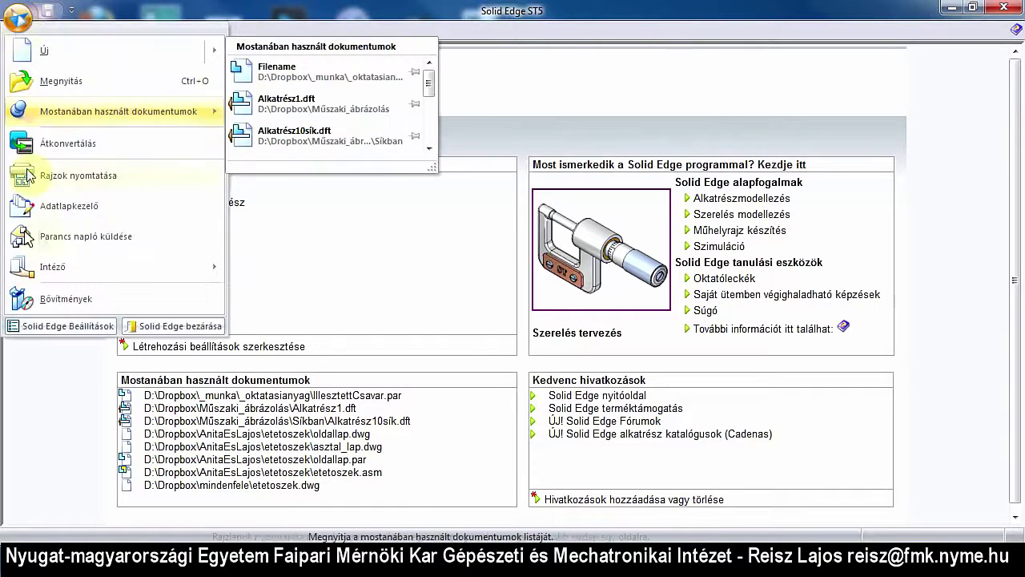
pyautogui.click(46, 326)
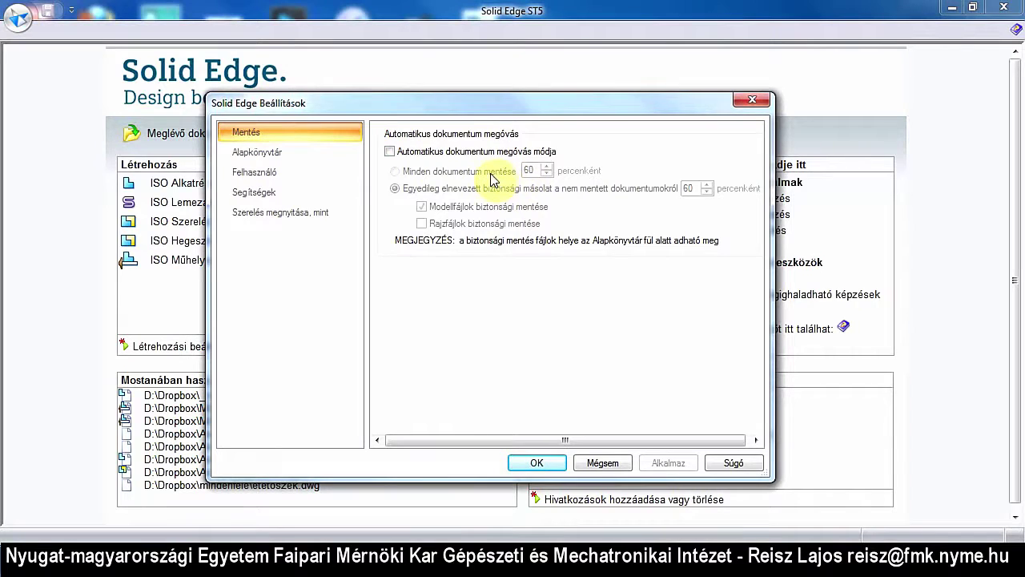
# Move from the Felhasználó page to the Segítségek page of the options dialog
pyautogui.click(282, 174)
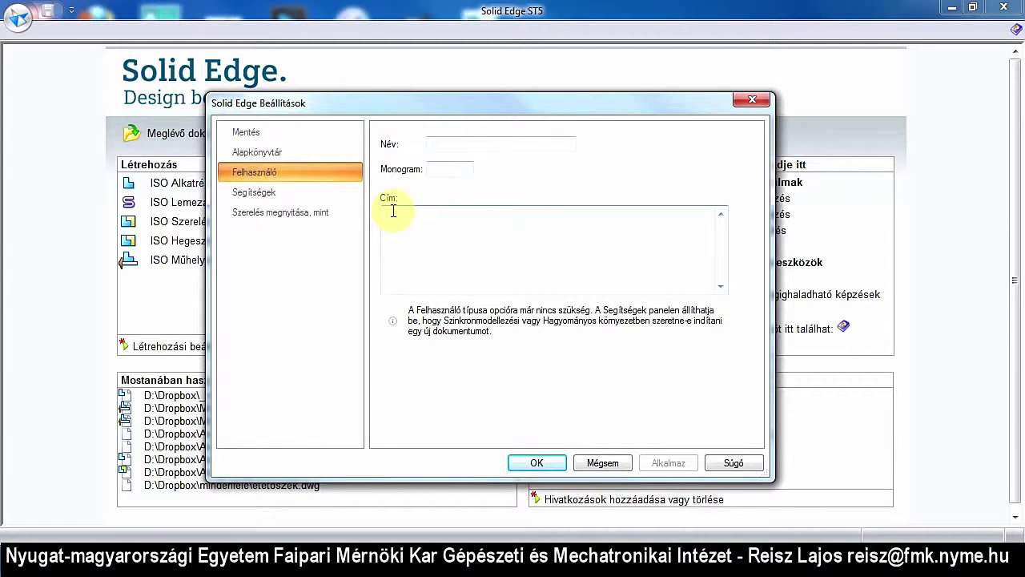
pyautogui.click(312, 197)
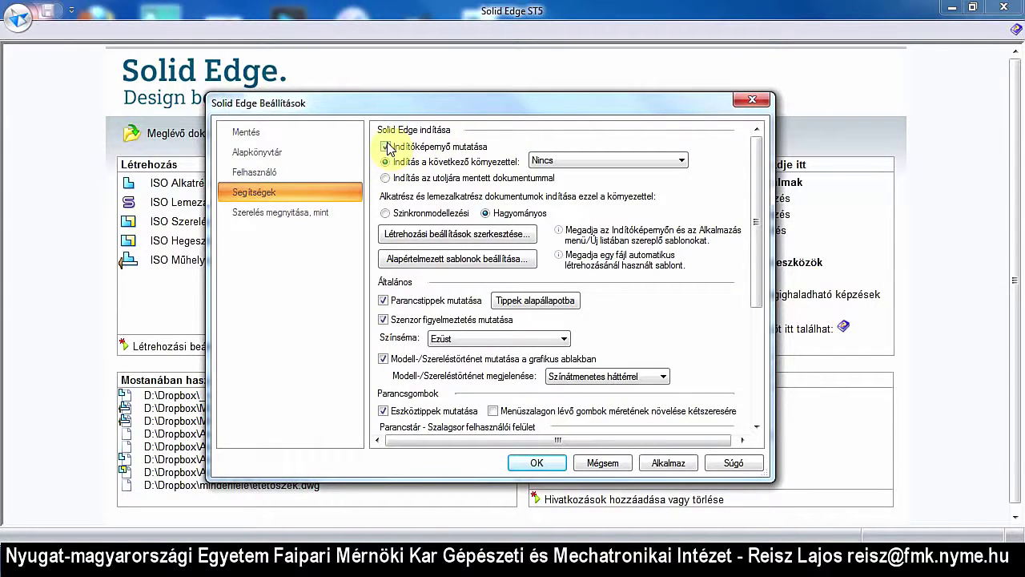
# Turn on Indítóképernyő mutatása and keep the startup environment at Nincs
pyautogui.click(387, 147)
pyautogui.click(657, 160)
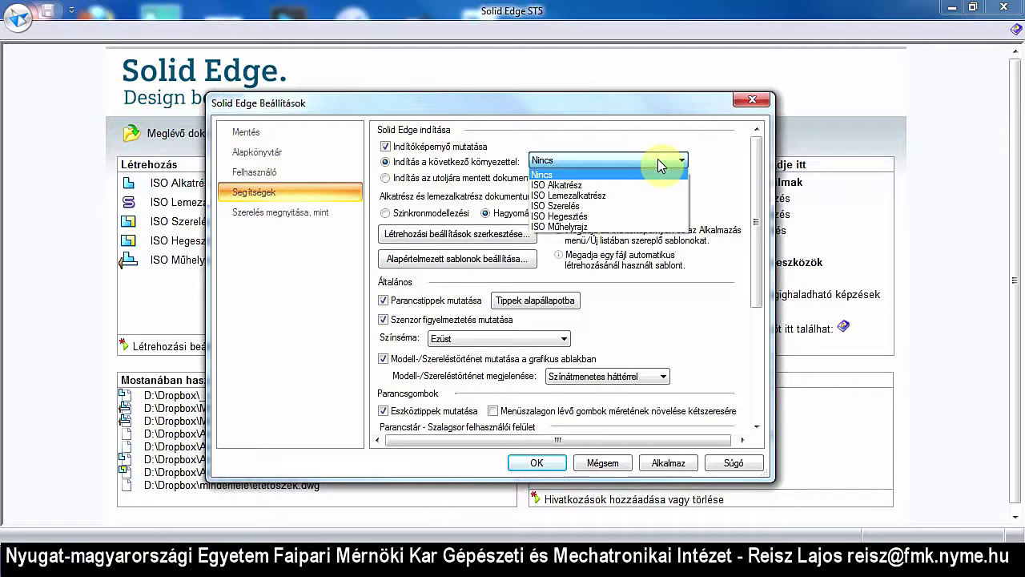
pyautogui.click(658, 161)
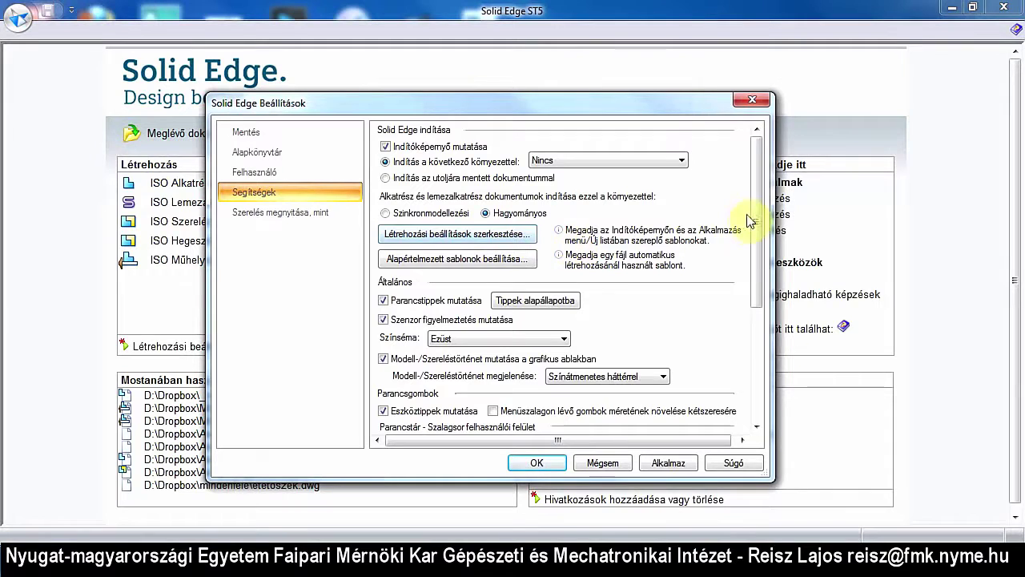
# Review the ribbon and radial menu options, keep the horizontal ribbon, and apply the changes
pyautogui.moveTo(756, 212); pyautogui.dragTo(756, 258)
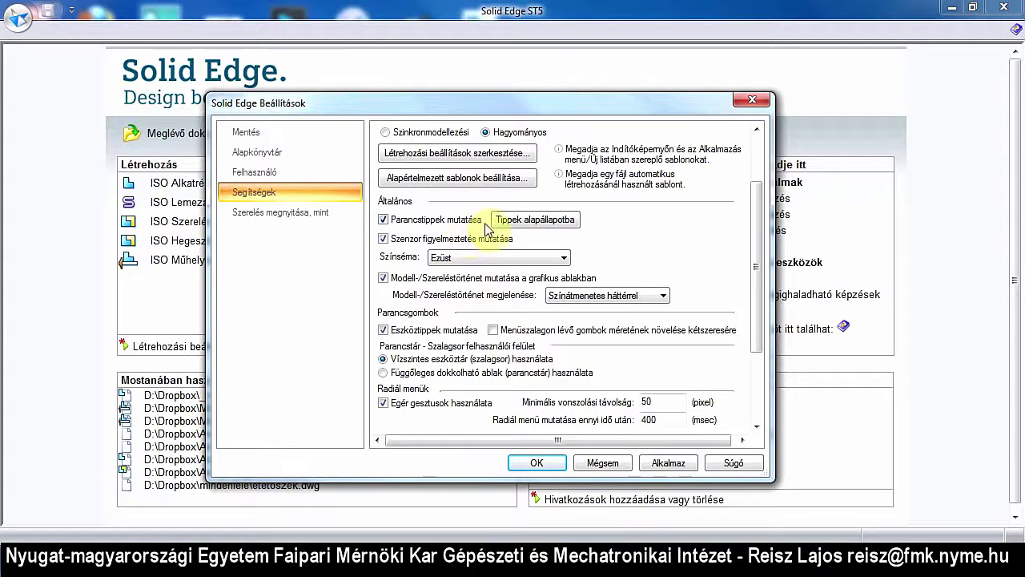
pyautogui.moveTo(759, 257); pyautogui.dragTo(760, 281)
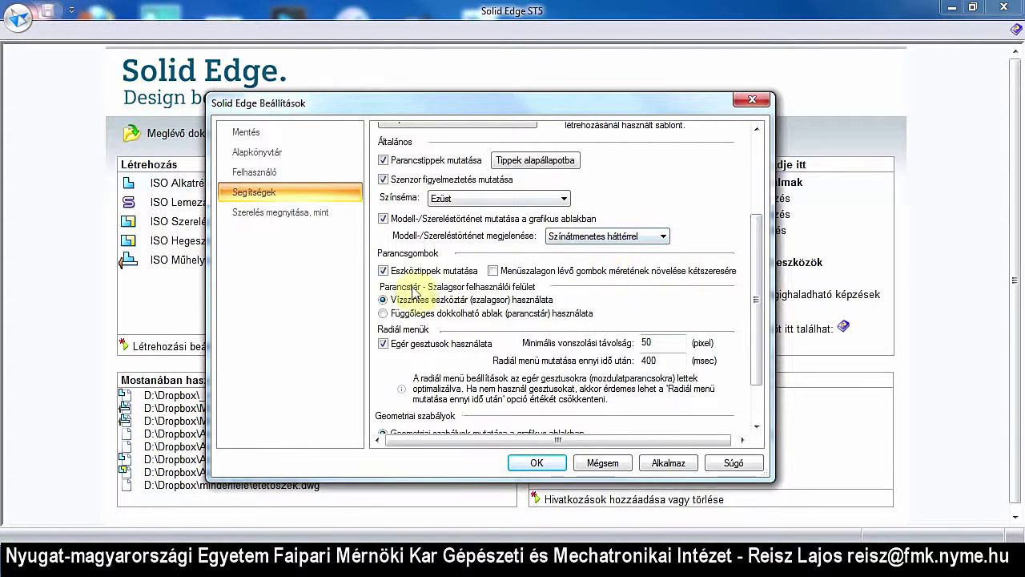
pyautogui.click(381, 320)
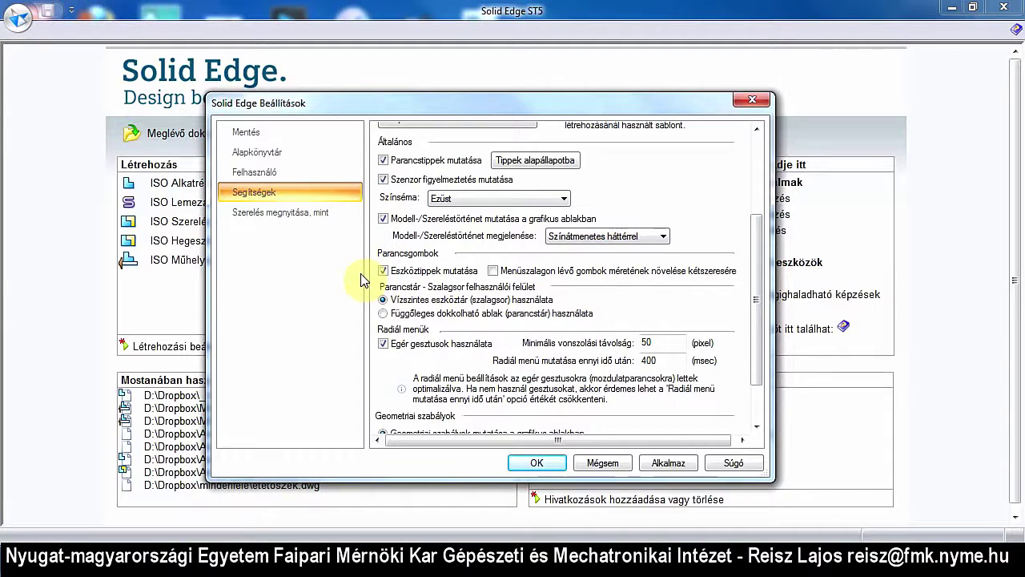
pyautogui.moveTo(759, 324); pyautogui.dragTo(759, 383)
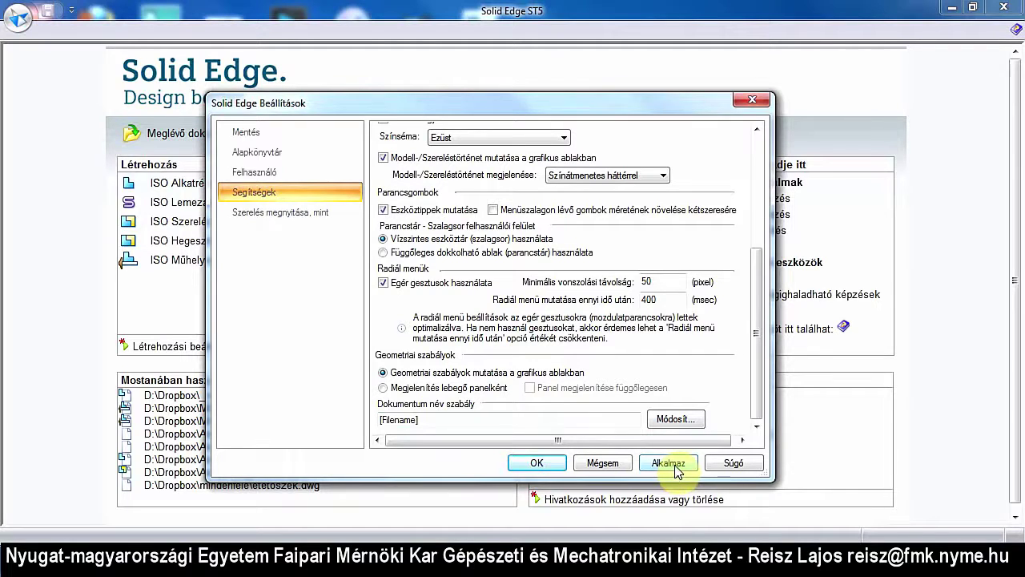
pyautogui.click(676, 470)
# Confirm the options with OK and start a new ISO Alkatrész part document
pyautogui.click(537, 465)
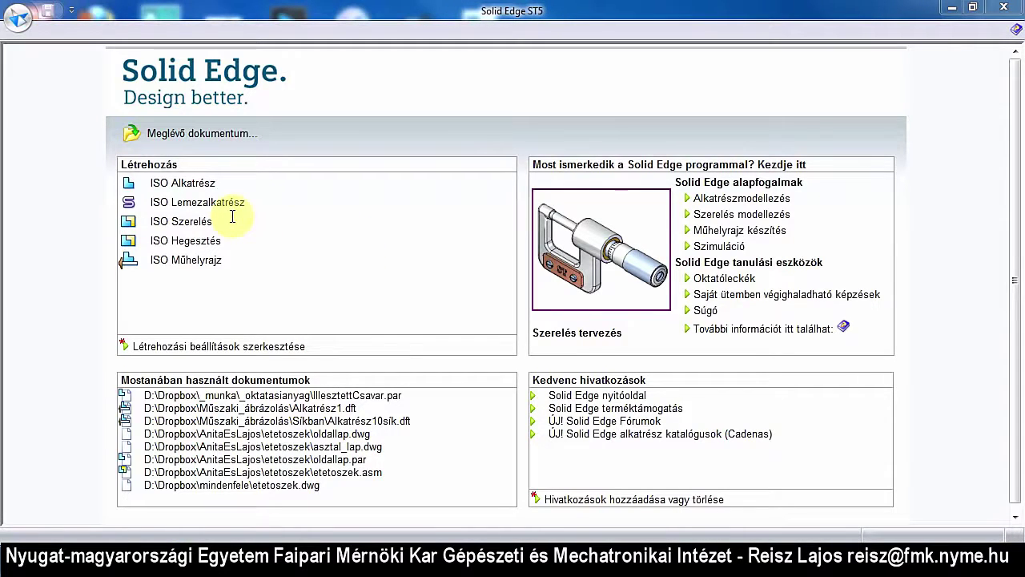
pyautogui.click(196, 184)
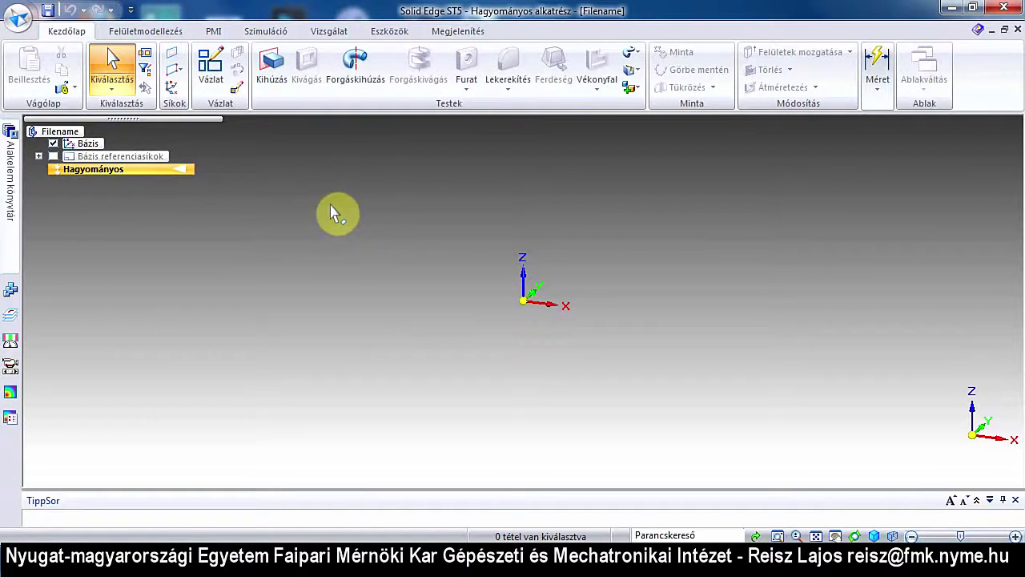
# Start Kihúzás and display the Bázis referenciasíkok Felül, Jobb and Elöl in the tree
pyautogui.click(272, 80)
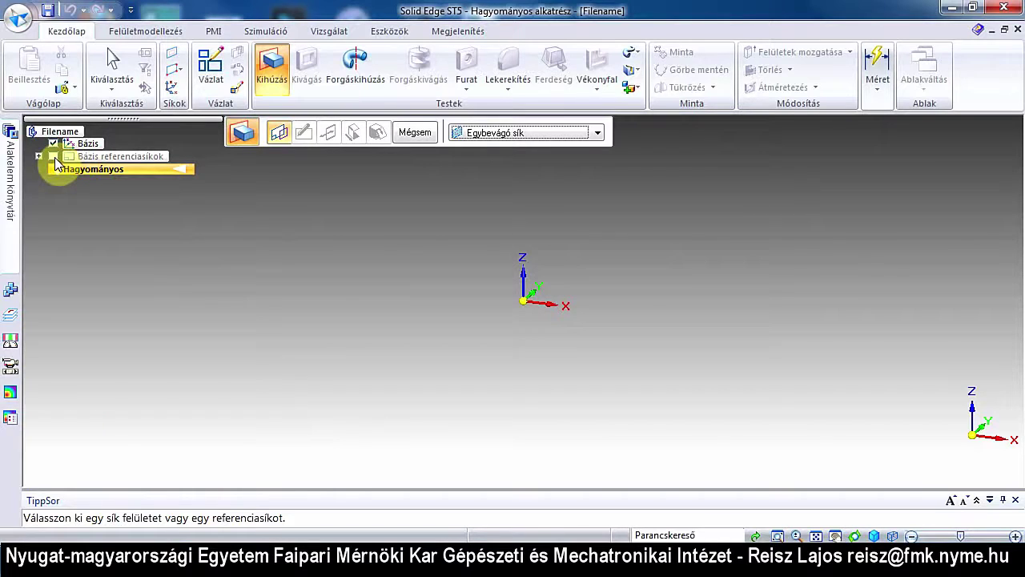
pyautogui.click(54, 158)
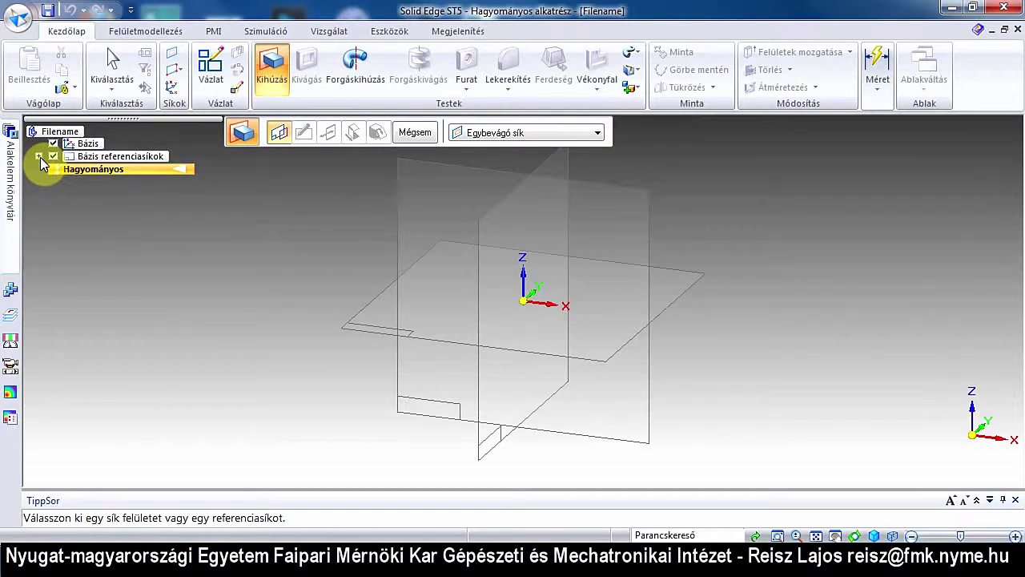
pyautogui.click(38, 157)
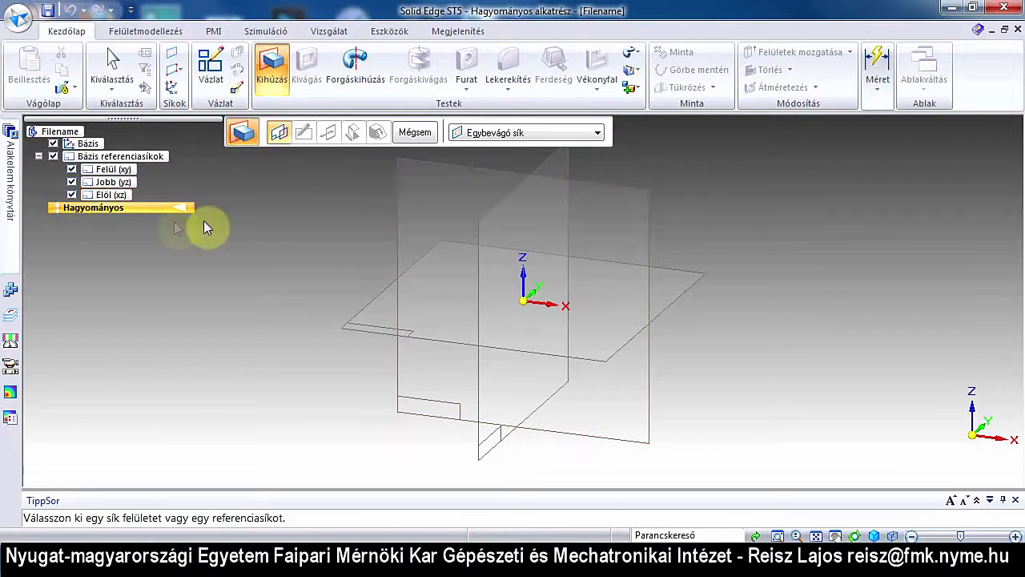
pyautogui.click(641, 195)
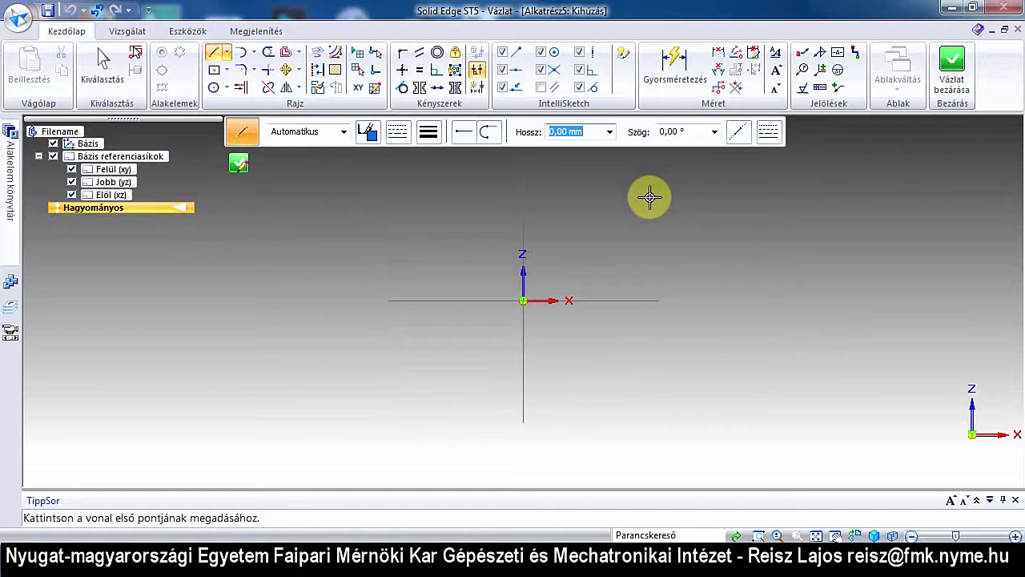
pyautogui.press('Escape')
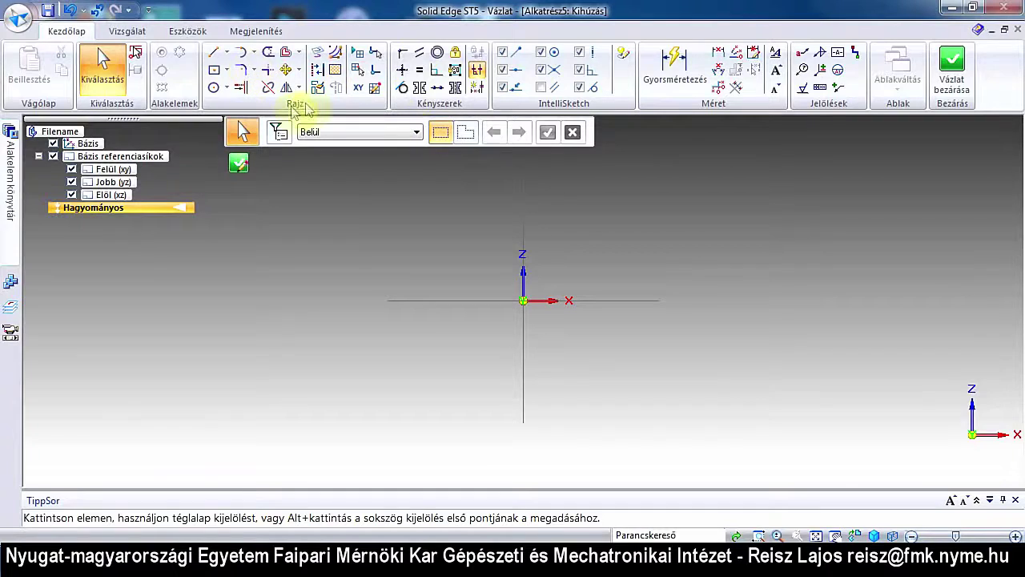
# Draw four connected straight lines around the origin, closing back on the starting point
pyautogui.click(215, 55)
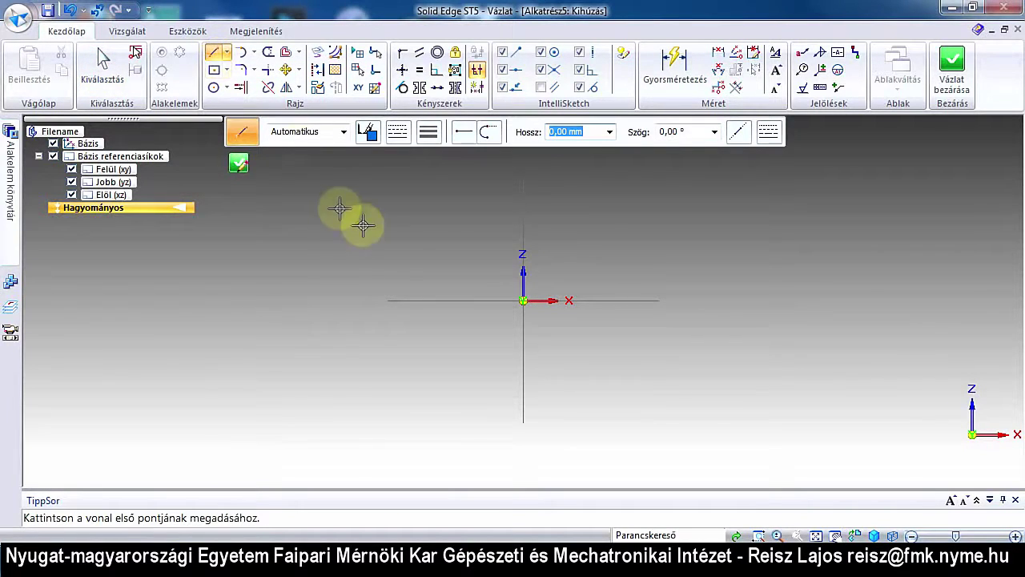
pyautogui.click(405, 235)
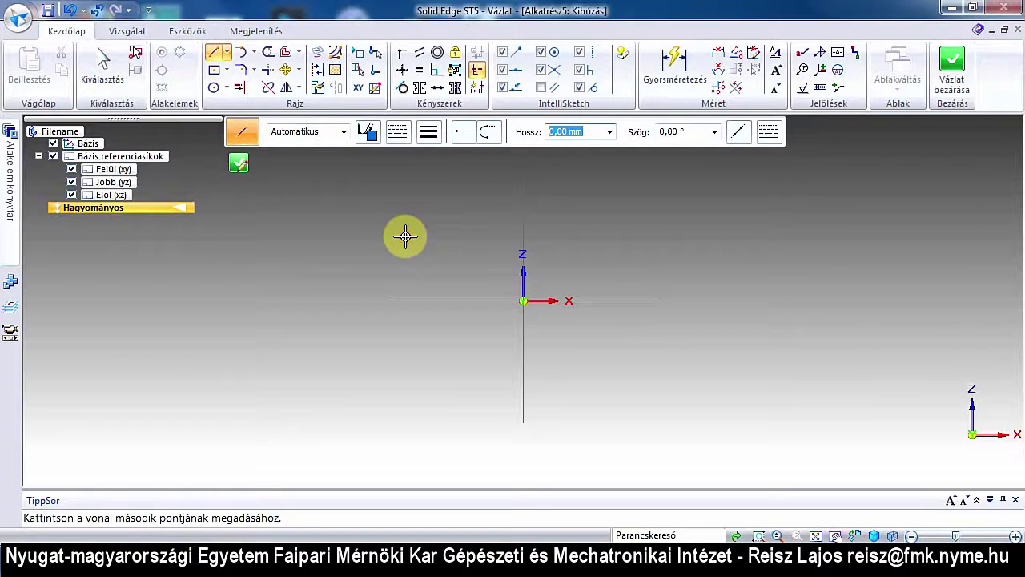
pyautogui.click(612, 198)
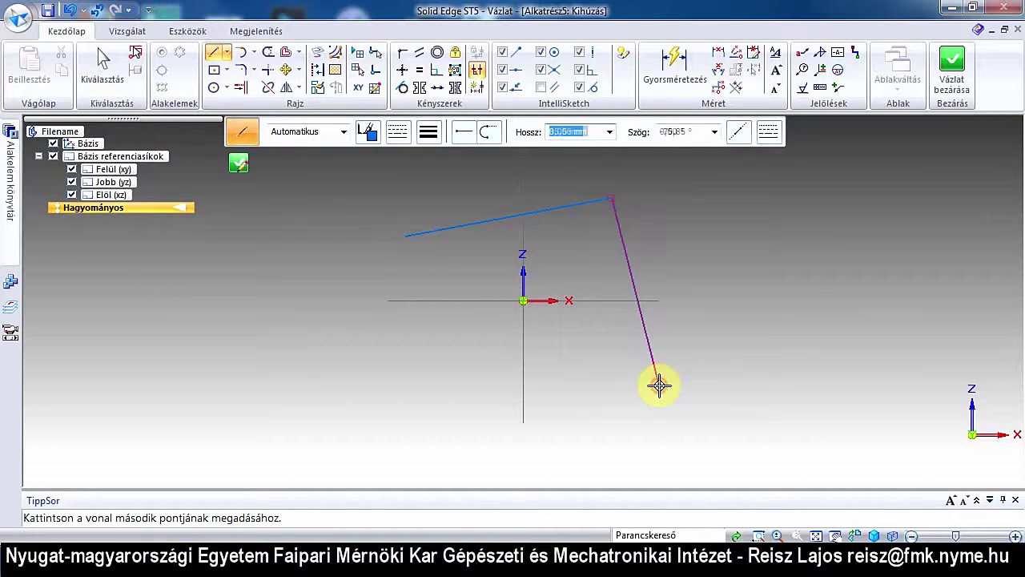
pyautogui.click(659, 385)
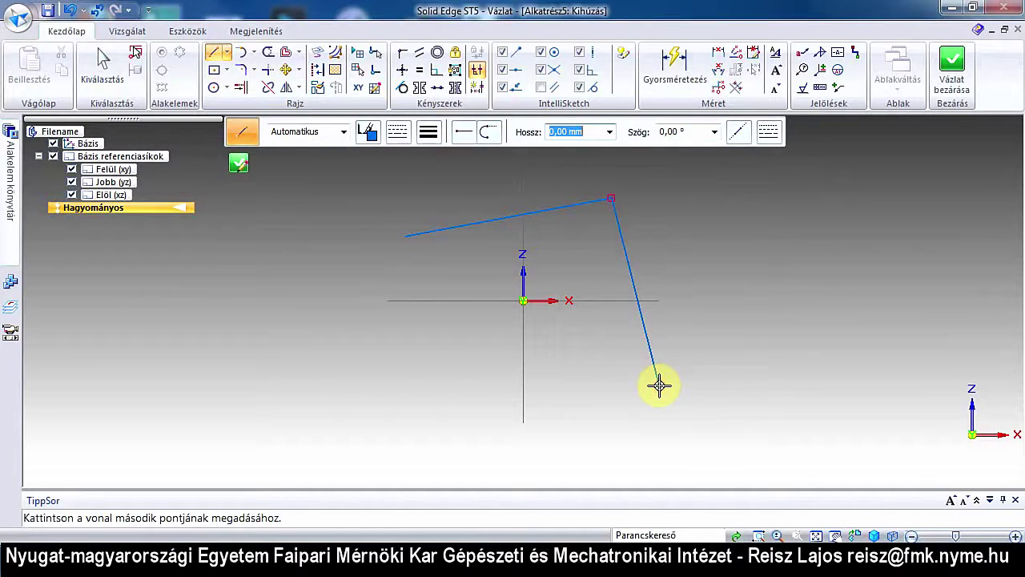
pyautogui.click(346, 416)
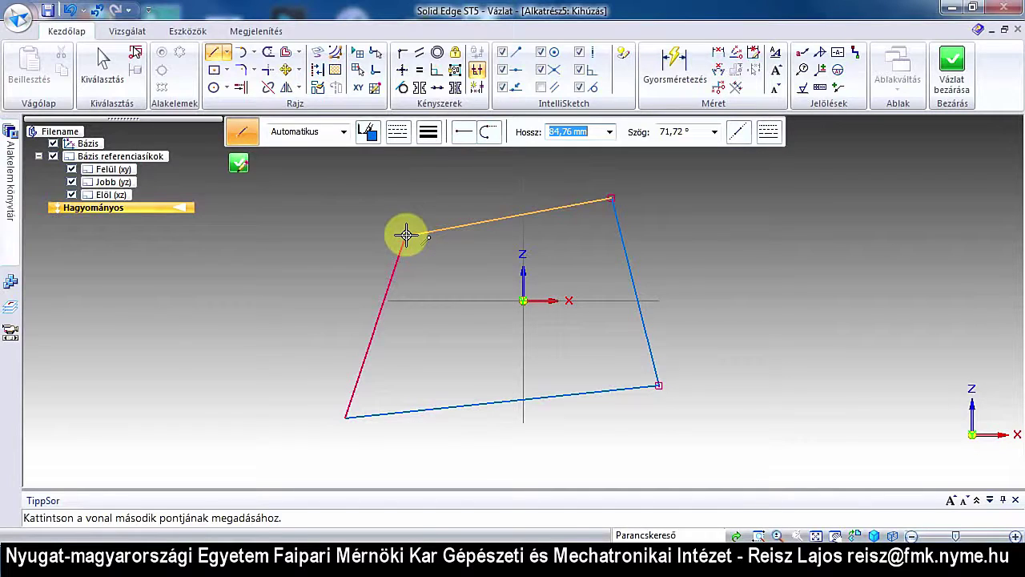
pyautogui.click(405, 235)
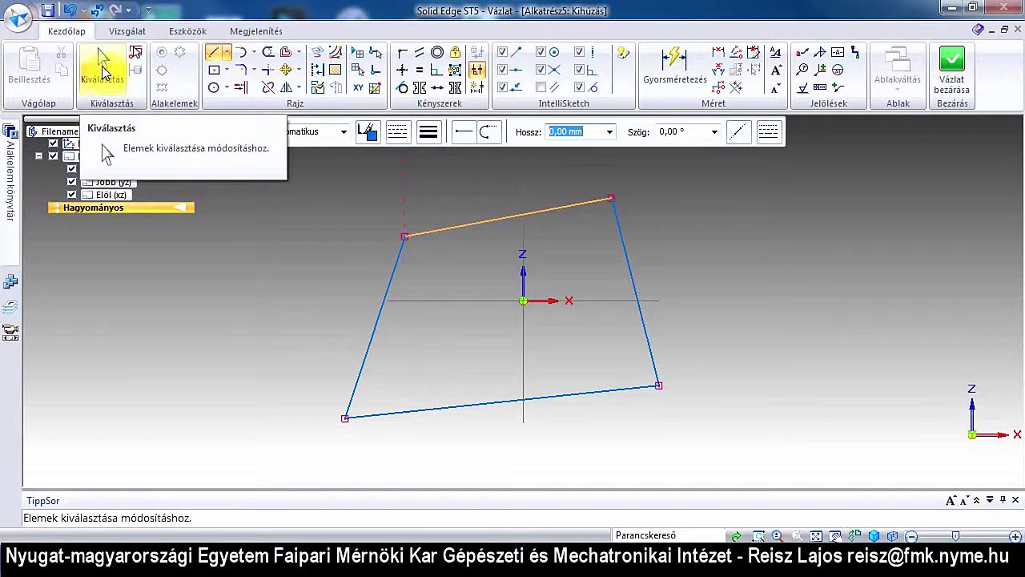
# Drag the slanted top line upward until it measures 86,91 mm at 10,54°
pyautogui.click(102, 65)
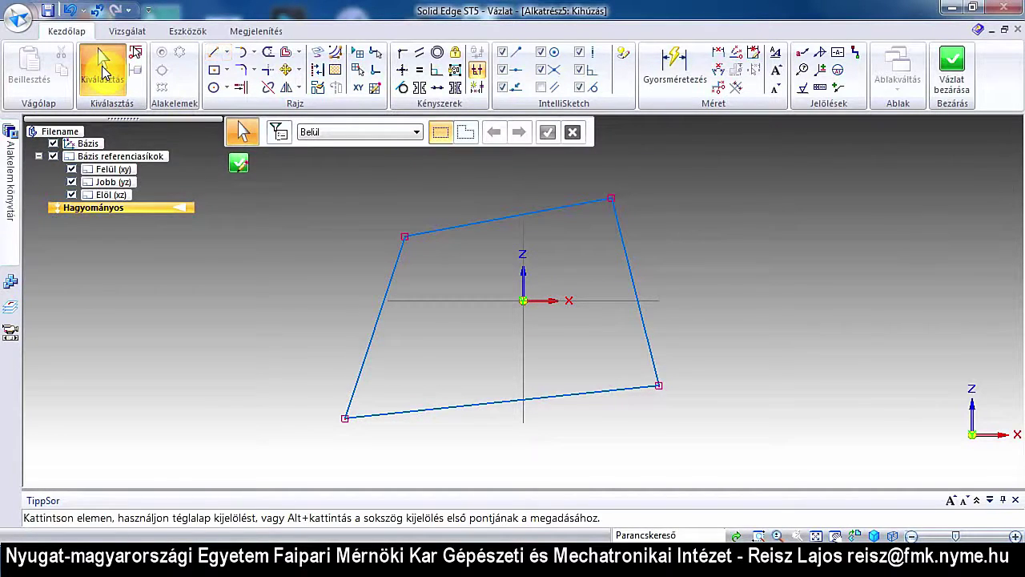
pyautogui.click(551, 213)
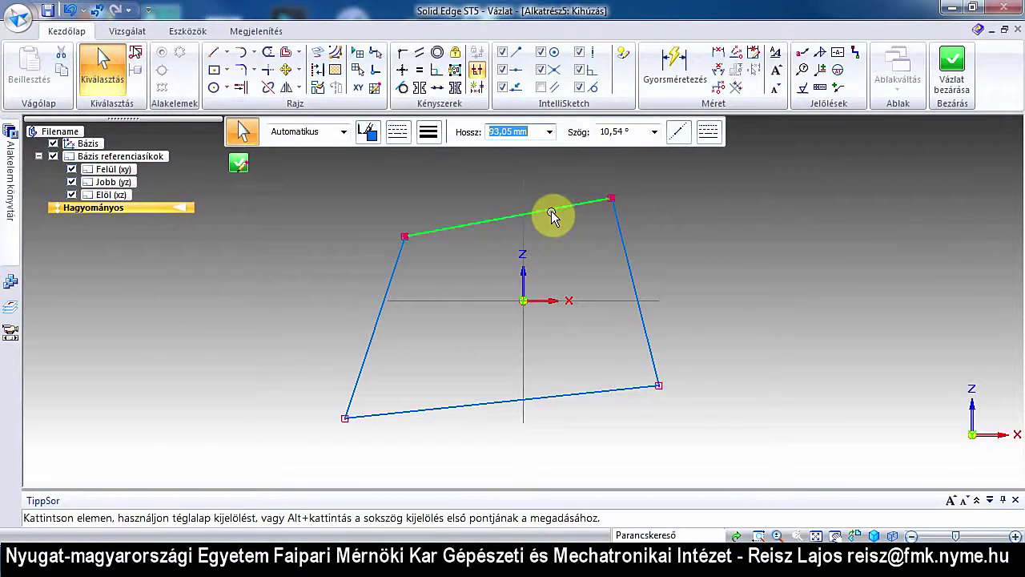
pyautogui.moveTo(552, 211)
pyautogui.mouseDown()
pyautogui.moveTo(536, 177)
pyautogui.moveTo(554, 240)
pyautogui.moveTo(544, 189)
pyautogui.mouseUp()
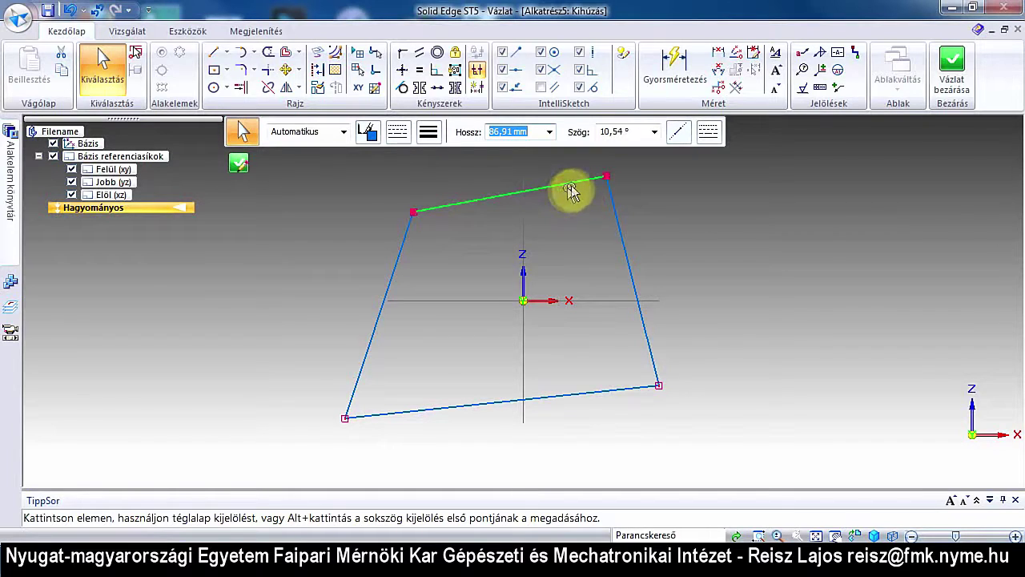
pyautogui.click(572, 190)
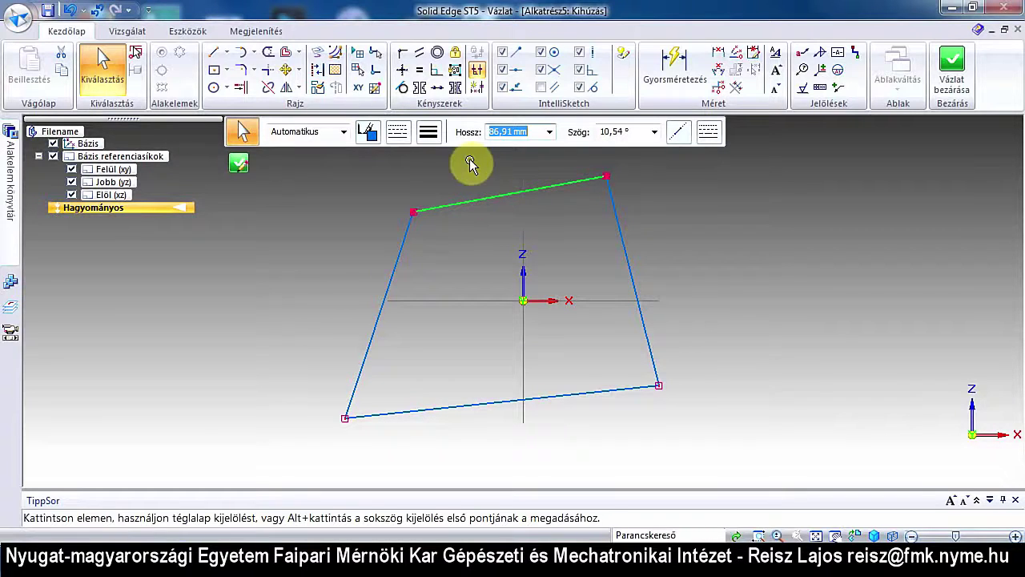
# Constrain the top and bottom lines horizontal and the left and right lines vertical
pyautogui.click(404, 72)
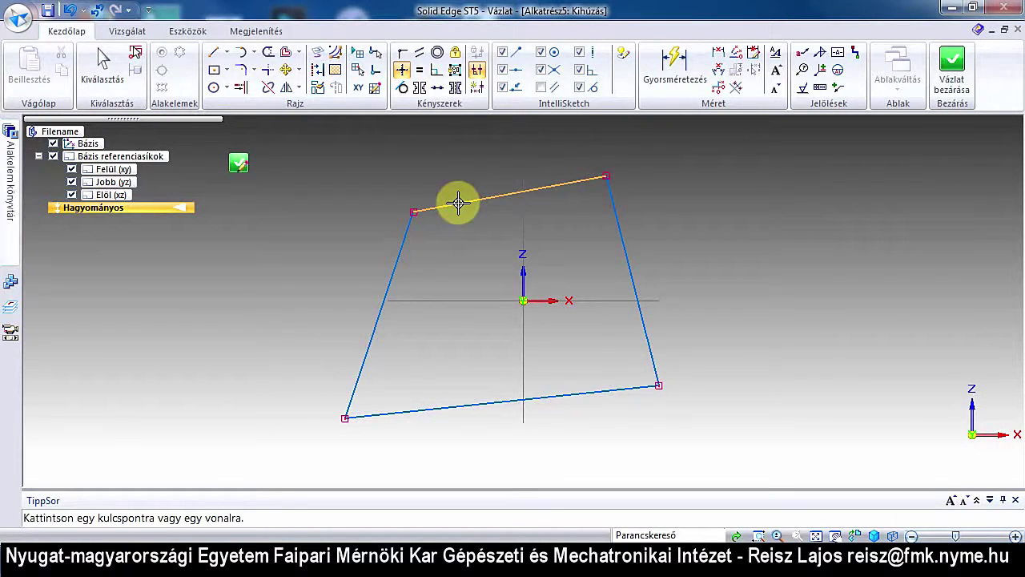
pyautogui.click(459, 203)
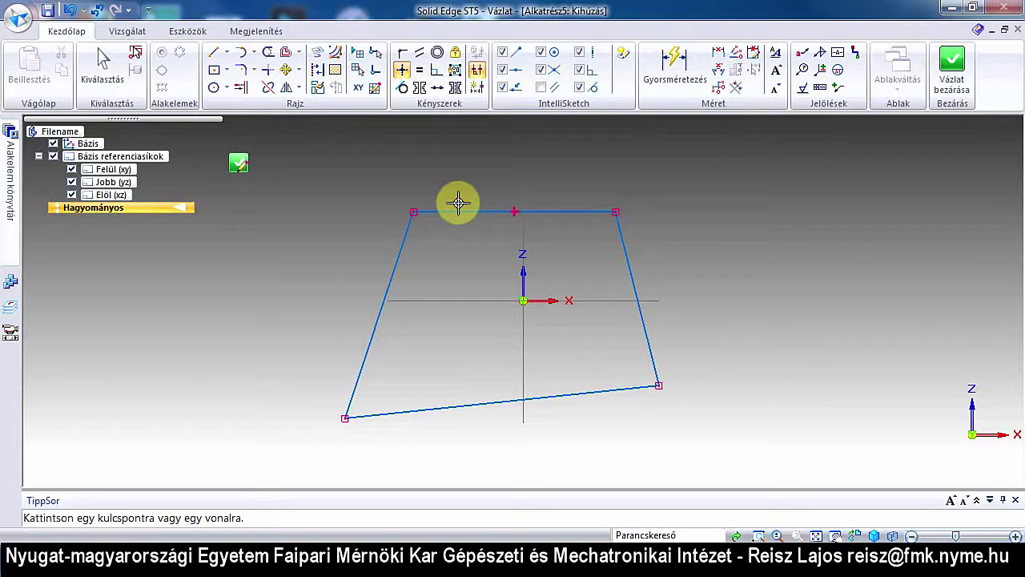
pyautogui.click(626, 254)
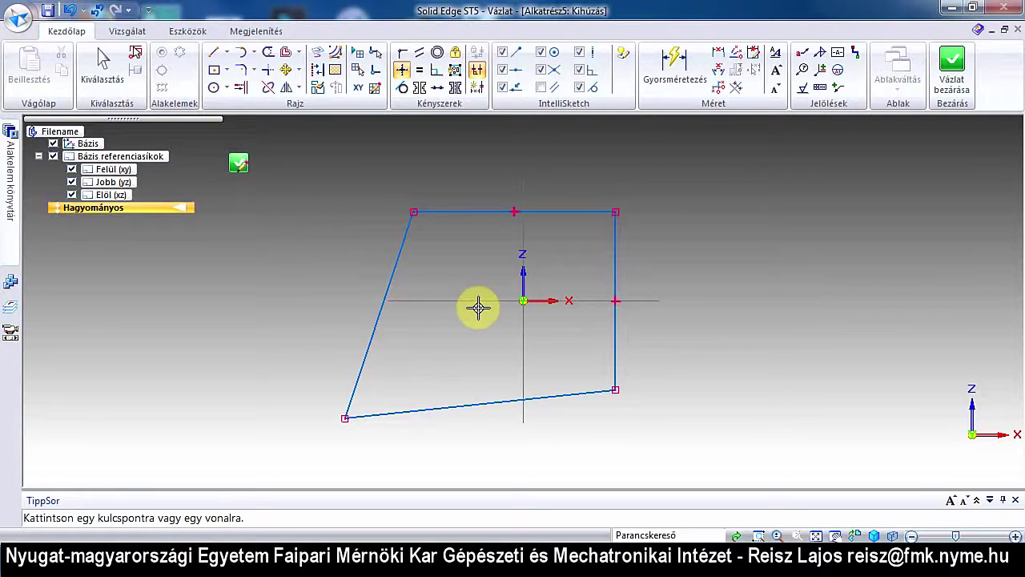
pyautogui.click(403, 258)
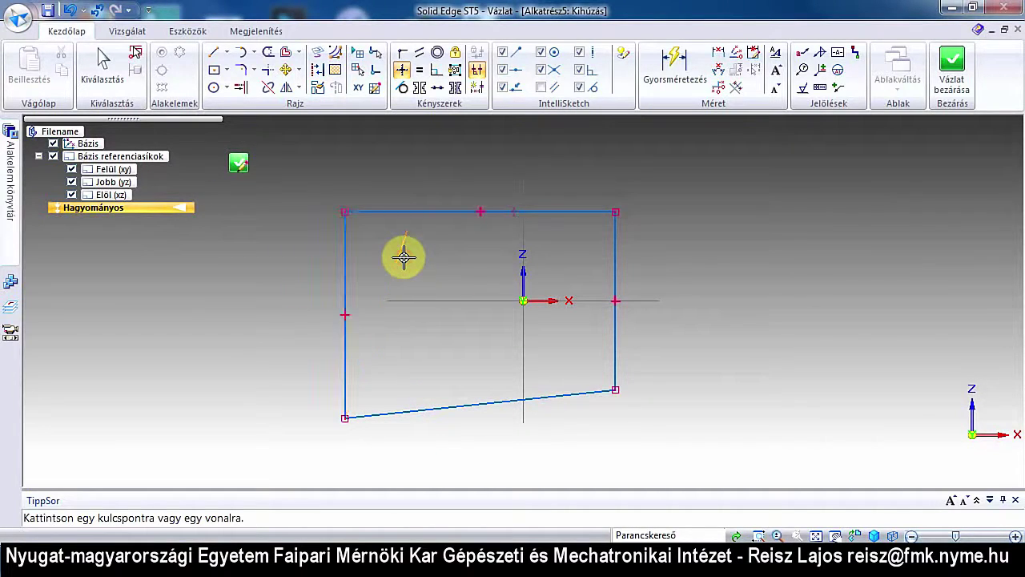
pyautogui.click(448, 411)
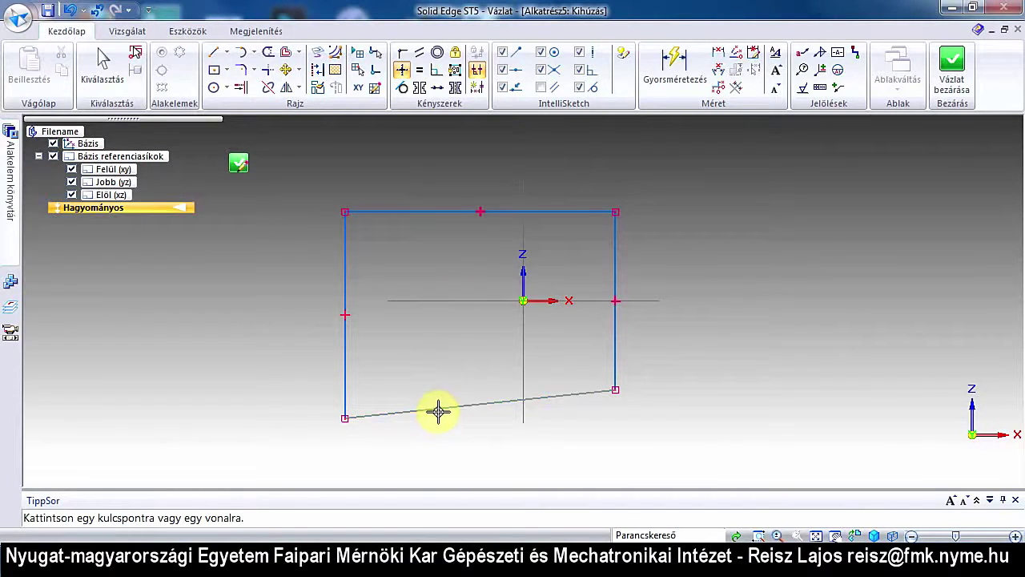
pyautogui.click(437, 411)
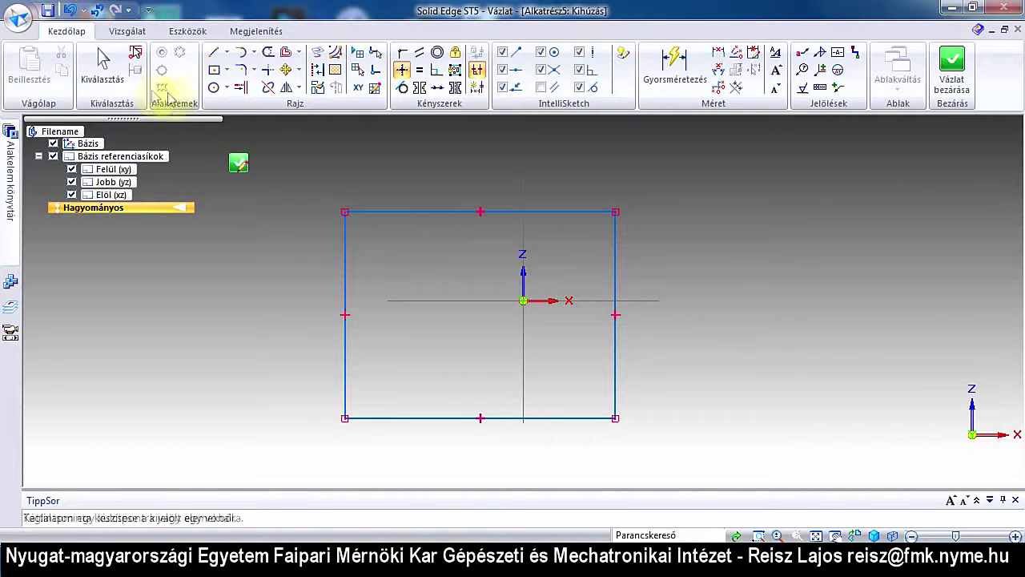
# Raise the rectangle's top edge and pull its right edge outward, making the right edge 104,08 mm
pyautogui.click(102, 64)
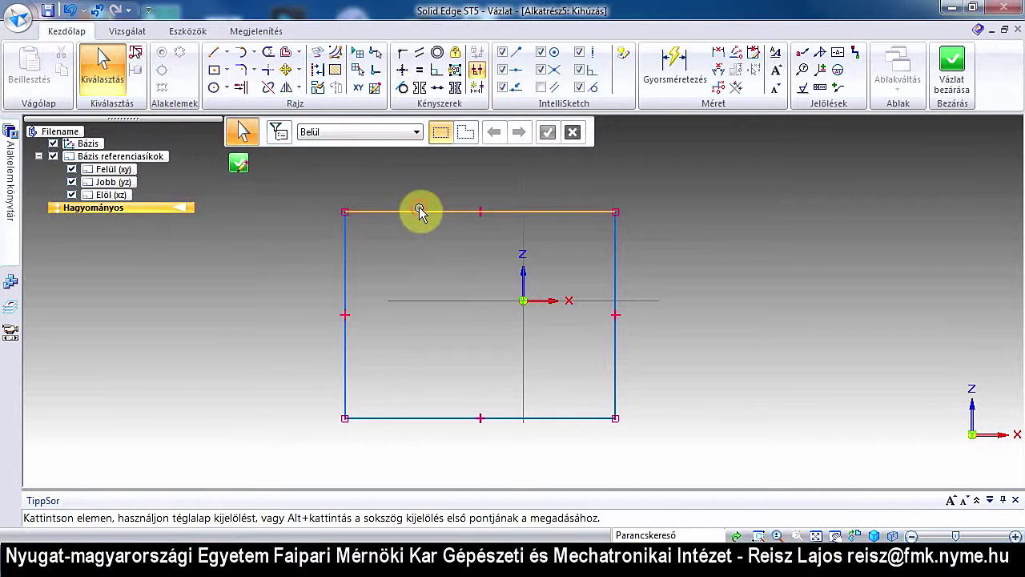
pyautogui.moveTo(419, 213)
pyautogui.mouseDown()
pyautogui.moveTo(419, 175)
pyautogui.moveTo(424, 183)
pyautogui.mouseUp()
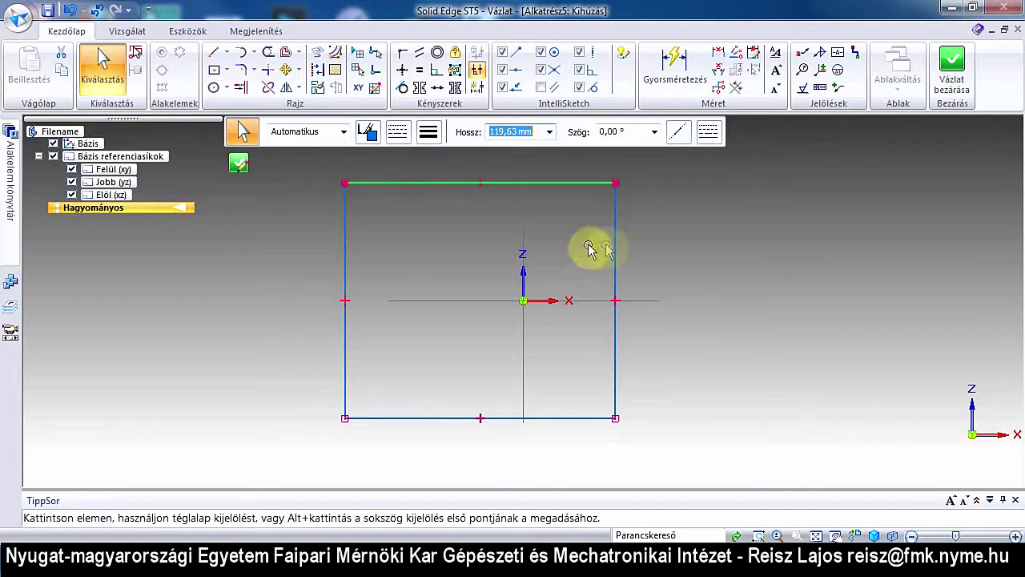
pyautogui.moveTo(614, 242); pyautogui.dragTo(682, 248)
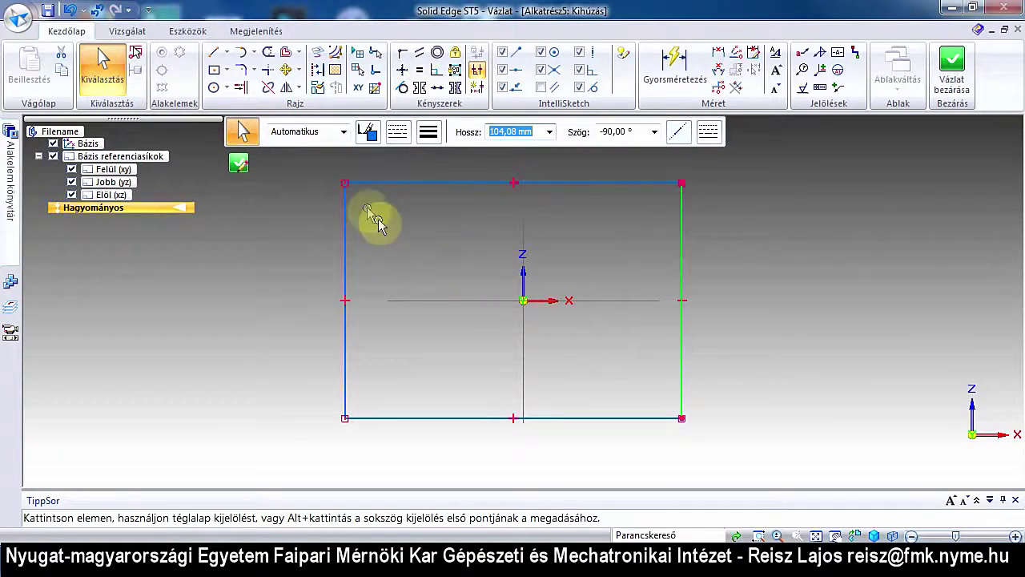
# Vertically align the top edge's midpoint with the bottom edge's midpoint using the Vízszintes/függőleges constraint
pyautogui.click(403, 73)
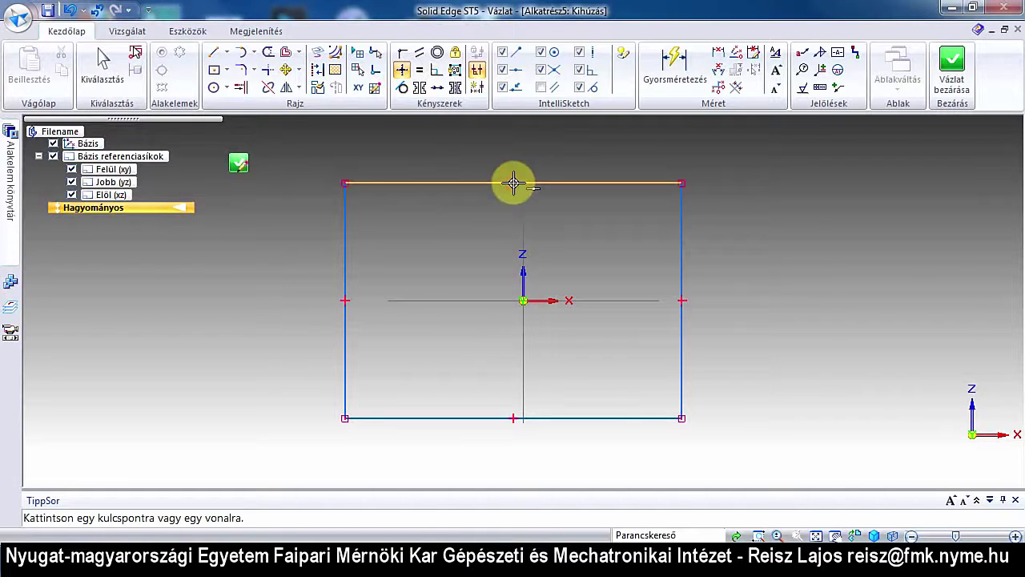
pyautogui.click(514, 184)
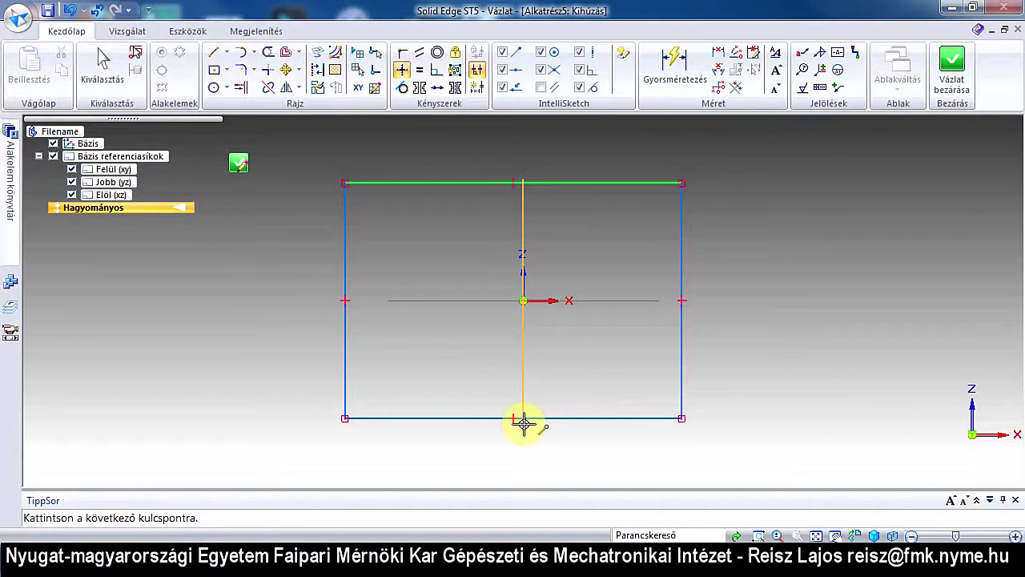
pyautogui.click(524, 422)
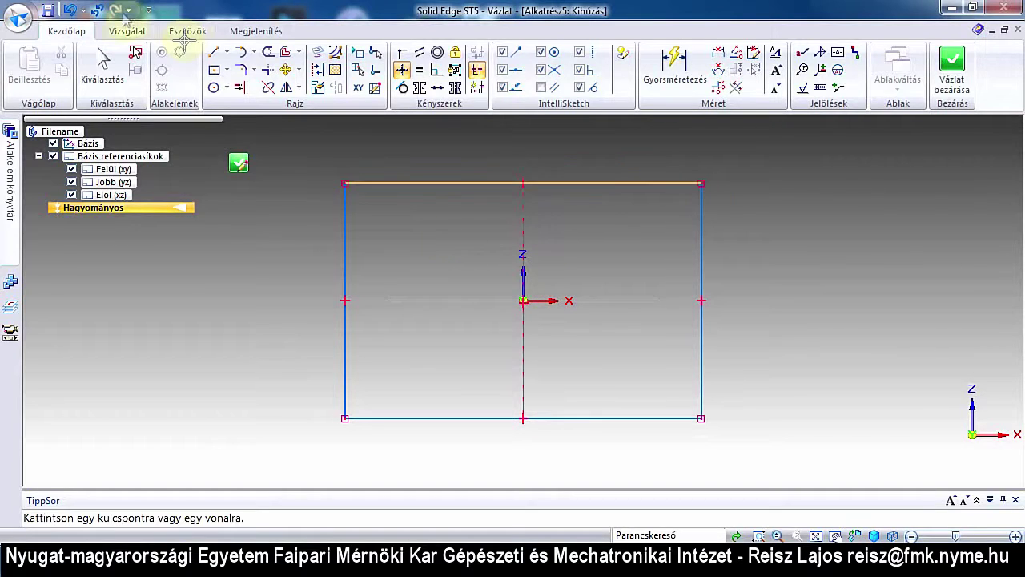
# Drag the rectangle's top edge down to make it shorter
pyautogui.click(102, 67)
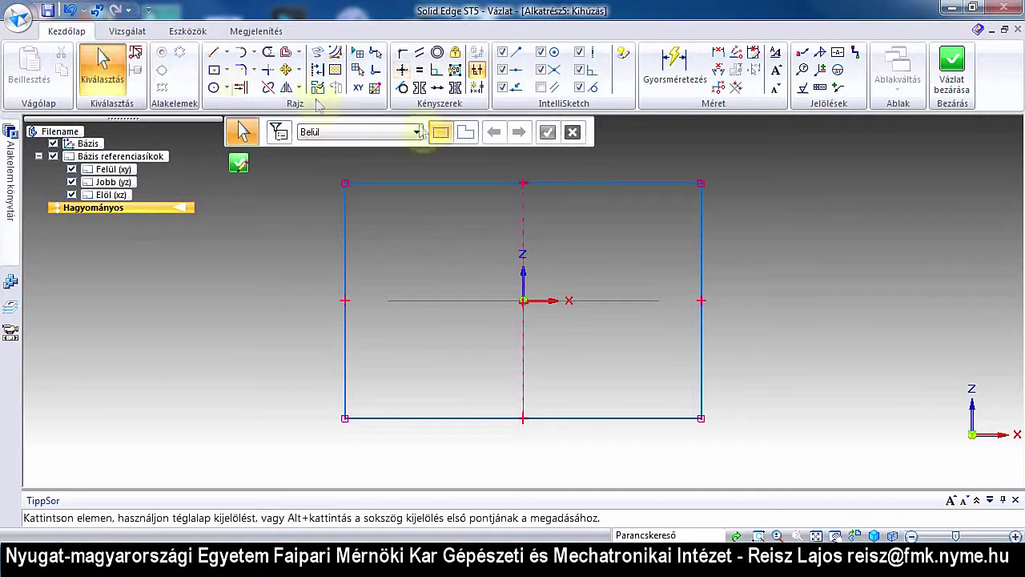
pyautogui.click(571, 184)
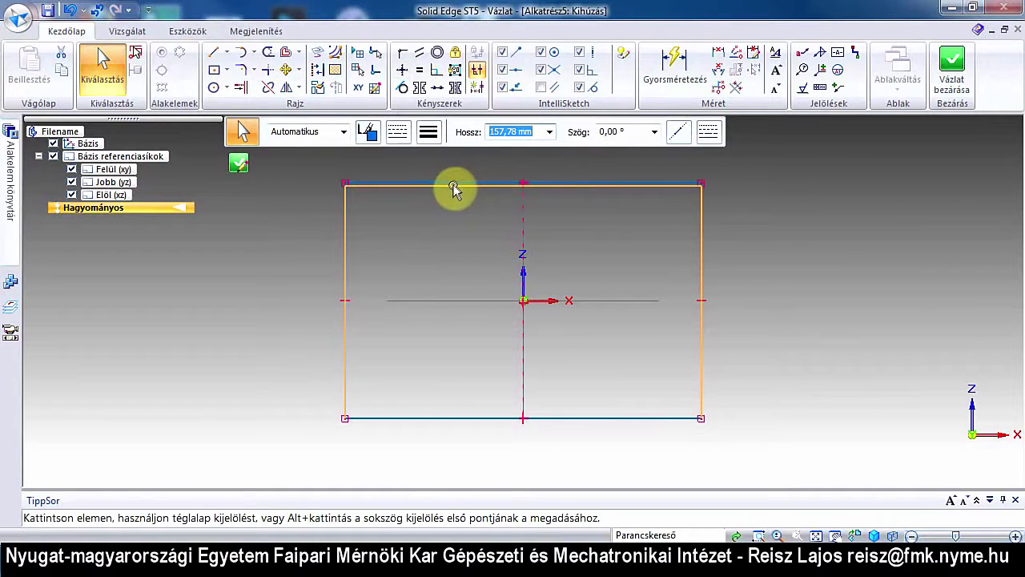
pyautogui.moveTo(550, 184)
pyautogui.mouseDown()
pyautogui.moveTo(557, 264)
pyautogui.moveTo(556, 179)
pyautogui.moveTo(556, 238)
pyautogui.moveTo(564, 210)
pyautogui.moveTo(524, 210)
pyautogui.mouseUp()
pyautogui.click(524, 210)
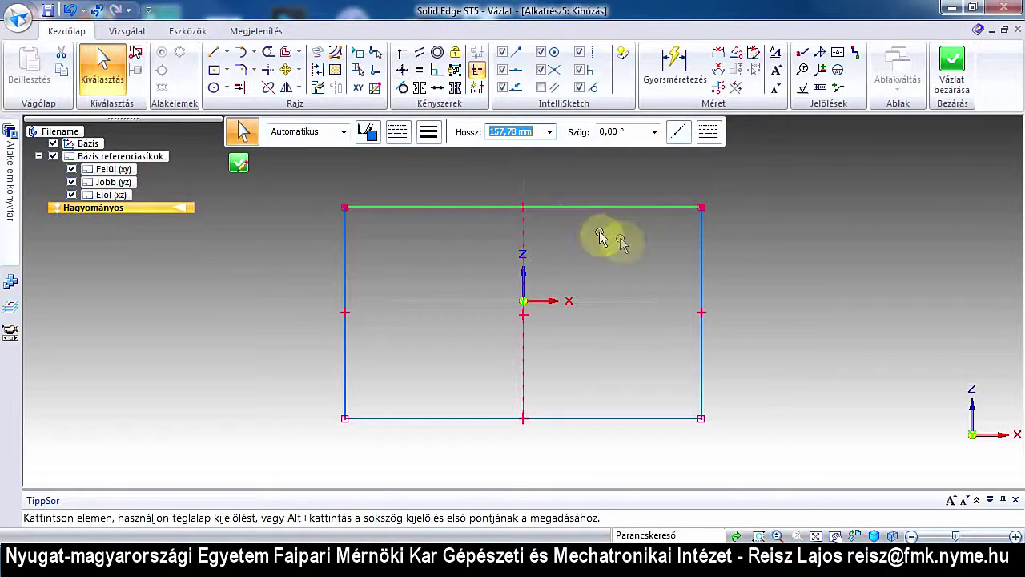
# Drag the right edge outward to widen the rectangle symmetrically about the vertical axis
pyautogui.click(701, 254)
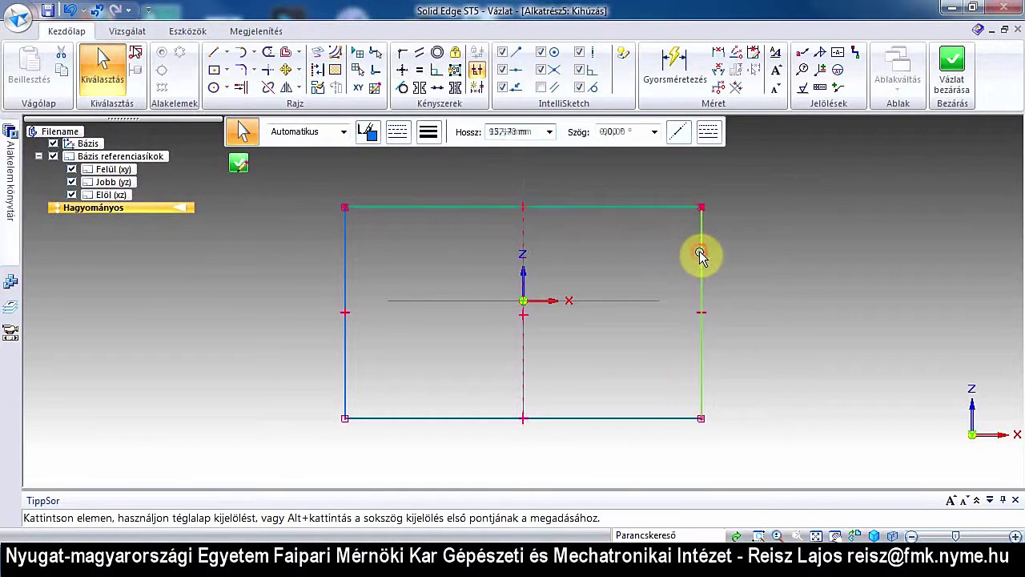
pyautogui.moveTo(701, 255); pyautogui.dragTo(788, 258)
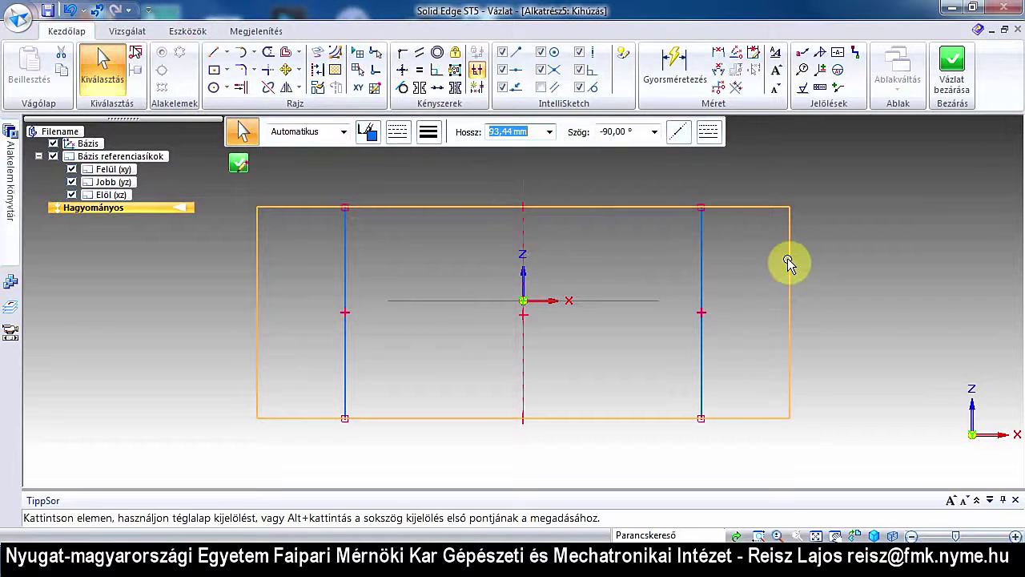
pyautogui.moveTo(788, 258); pyautogui.dragTo(788, 258)
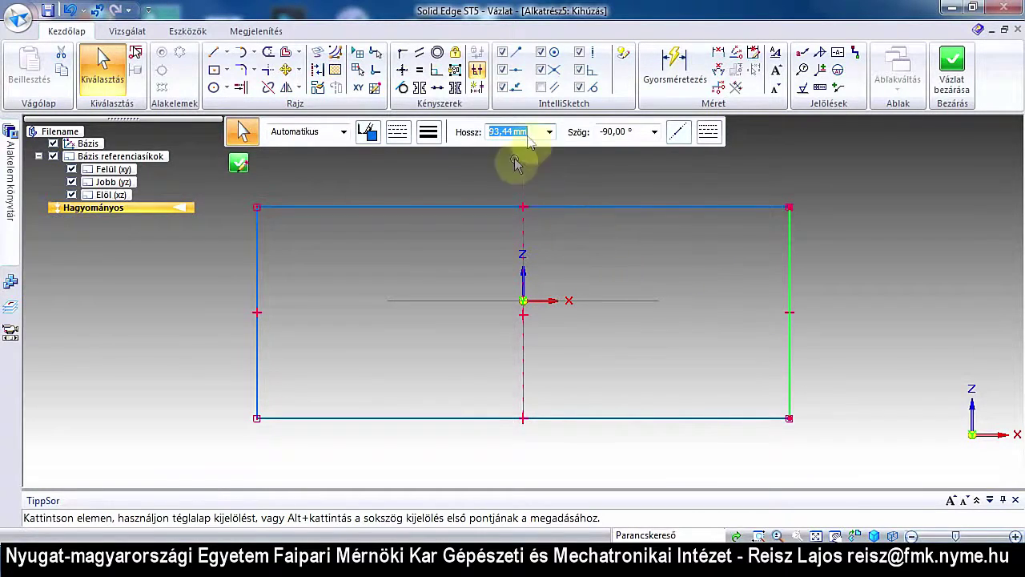
# Align the right edge's midpoint horizontally with the origin to centre the rectangle vertically
pyautogui.click(404, 72)
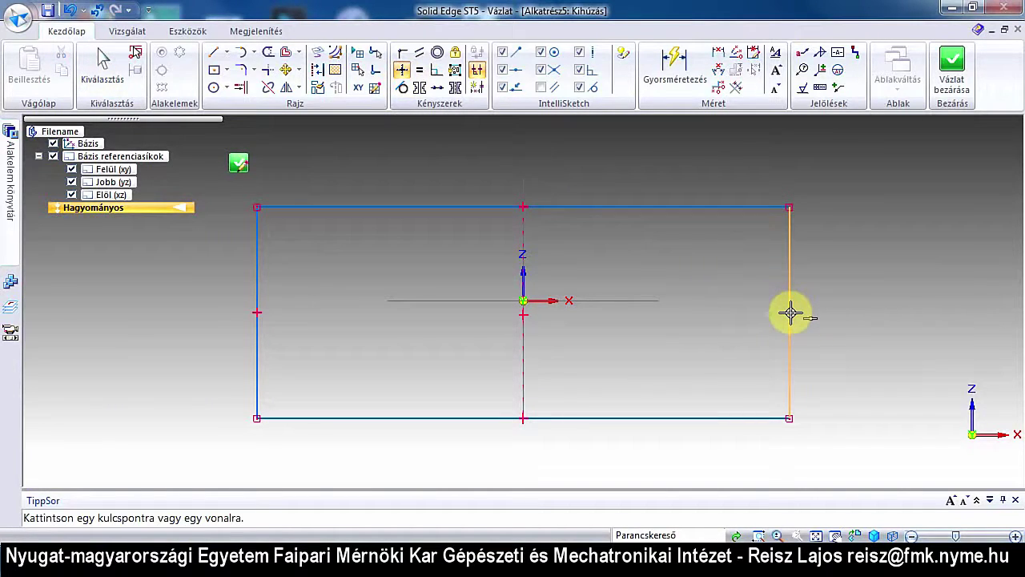
pyautogui.click(790, 314)
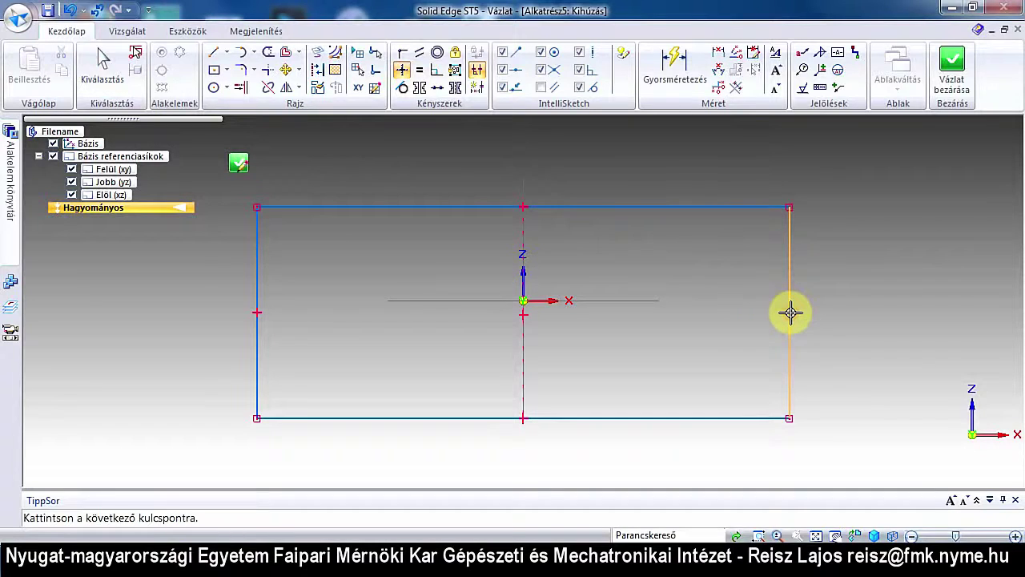
pyautogui.click(791, 313)
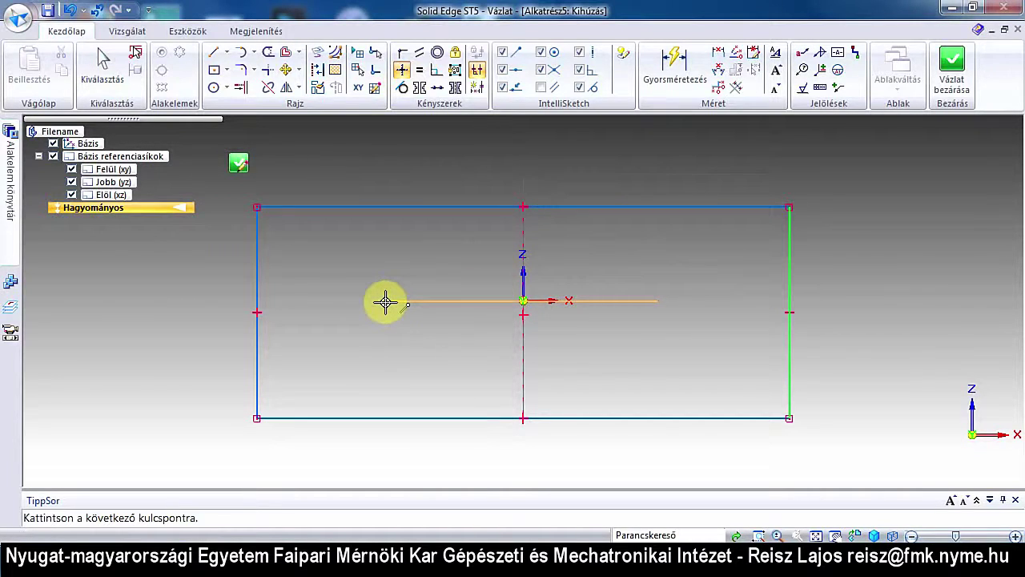
pyautogui.click(385, 301)
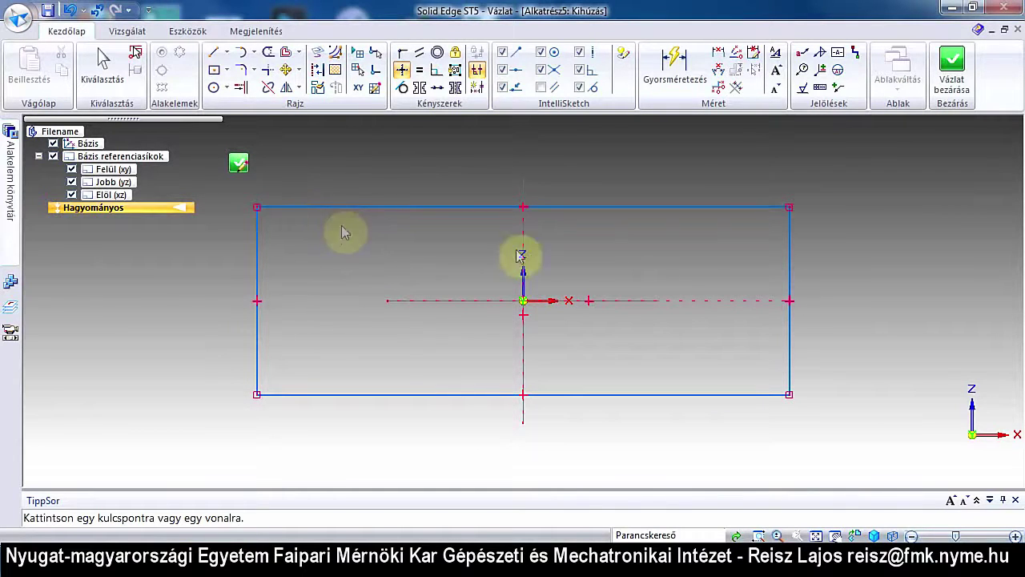
# Drag the top edge up and the right edge outward, enlarging the rectangle around the origin
pyautogui.press('Escape')
pyautogui.click(791, 266)
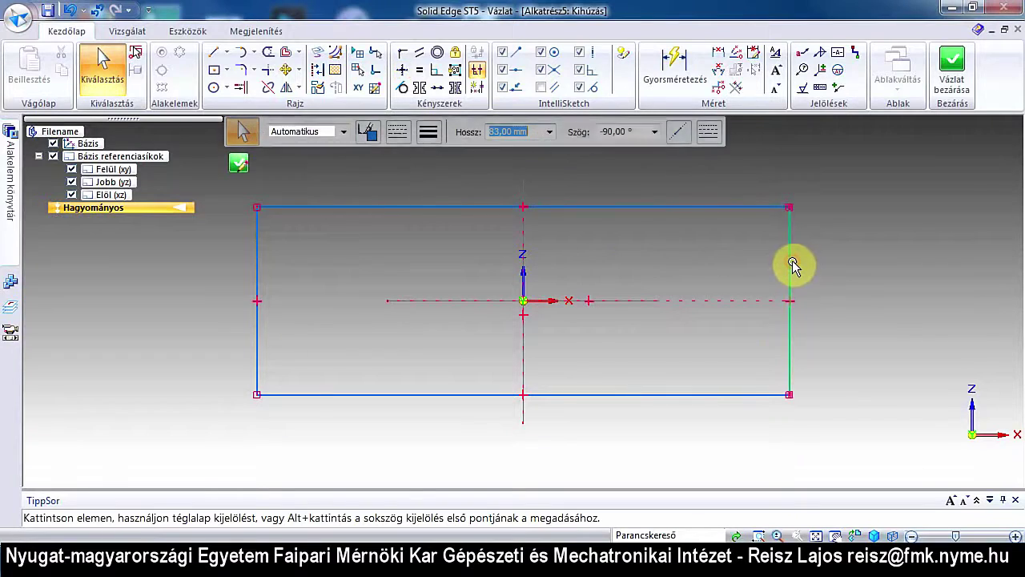
pyautogui.moveTo(791, 266); pyautogui.dragTo(668, 268)
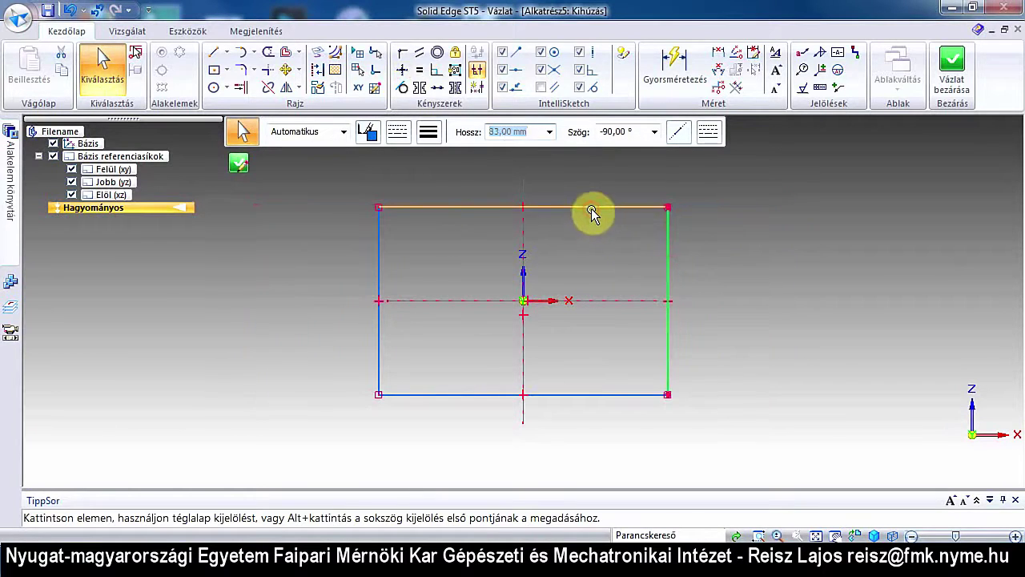
pyautogui.moveTo(591, 212); pyautogui.dragTo(599, 178)
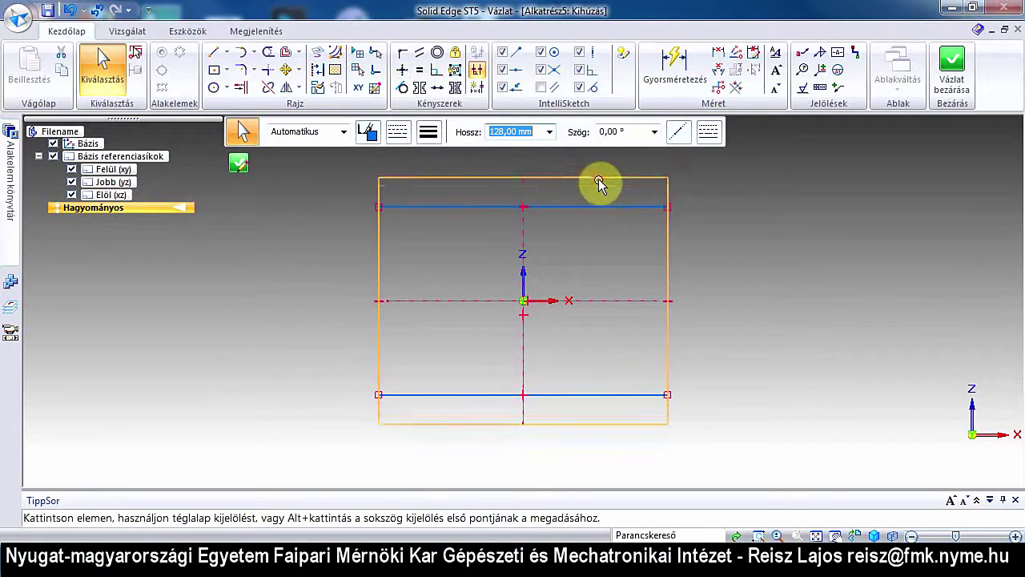
pyautogui.moveTo(668, 264); pyautogui.dragTo(734, 263)
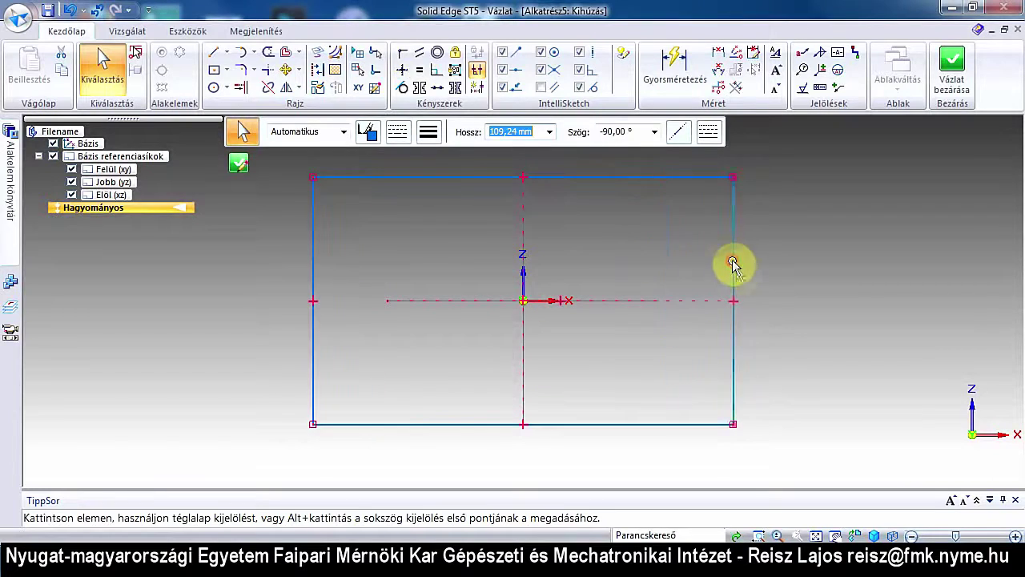
pyautogui.click(731, 272)
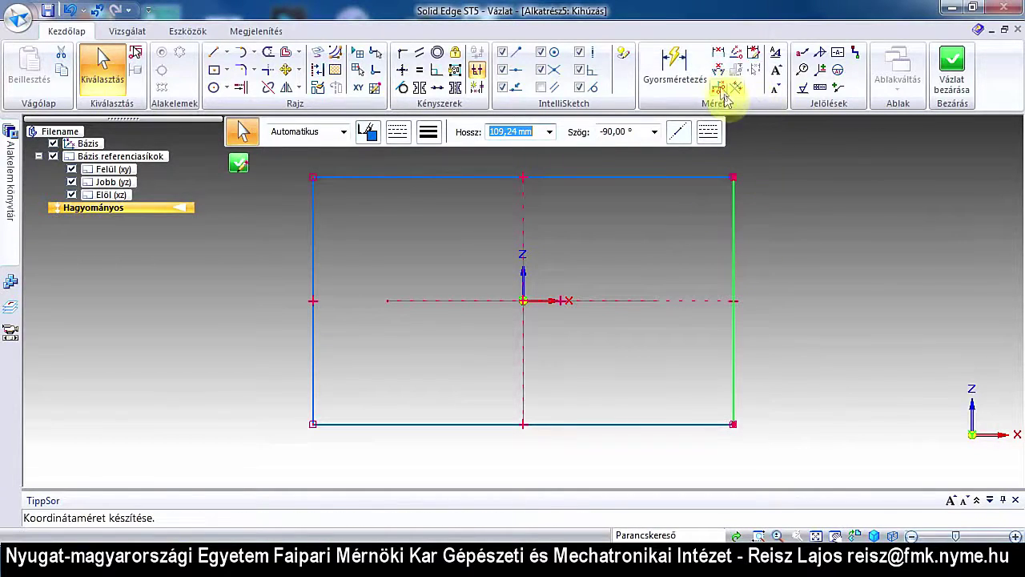
# Dimension the bottom edge below the rectangle and set its width to 100
pyautogui.click(683, 64)
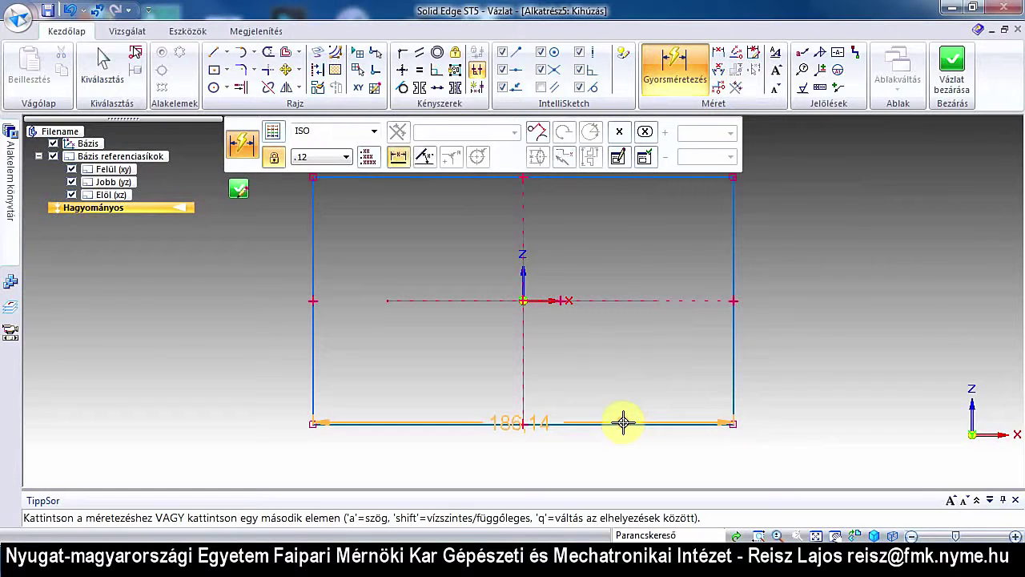
pyautogui.click(617, 424)
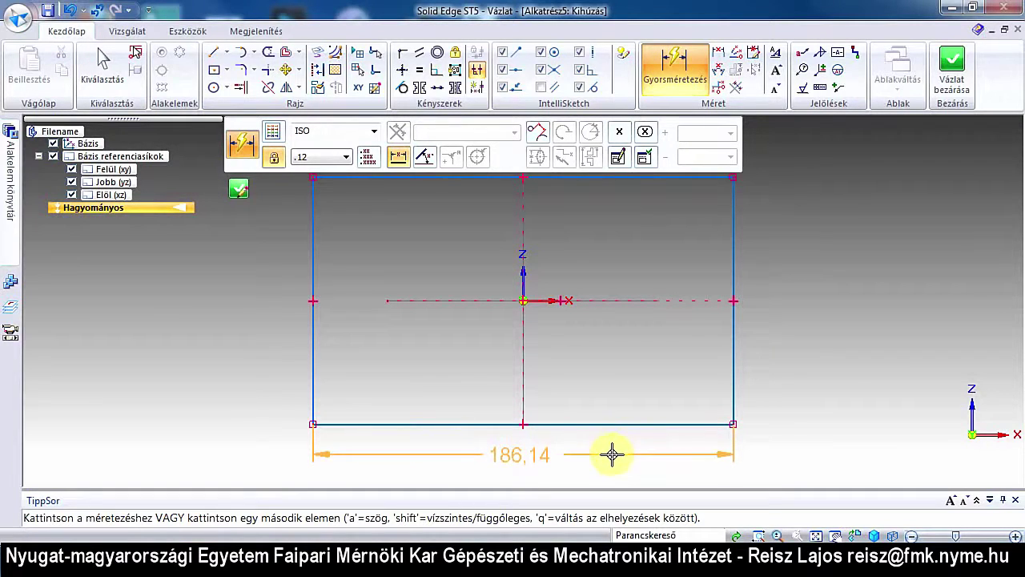
pyautogui.click(611, 454)
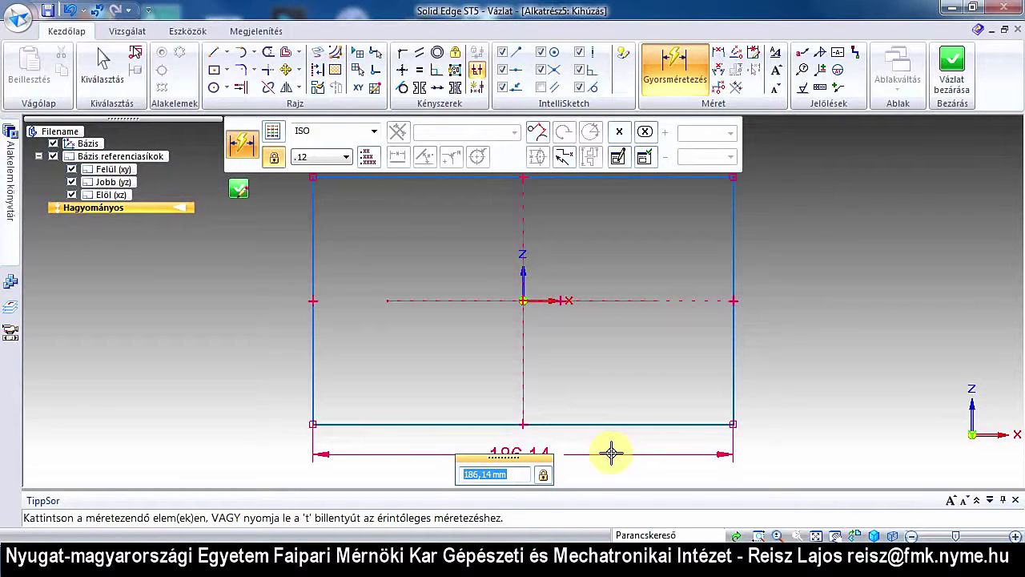
pyautogui.write('100')
pyautogui.press('Return')
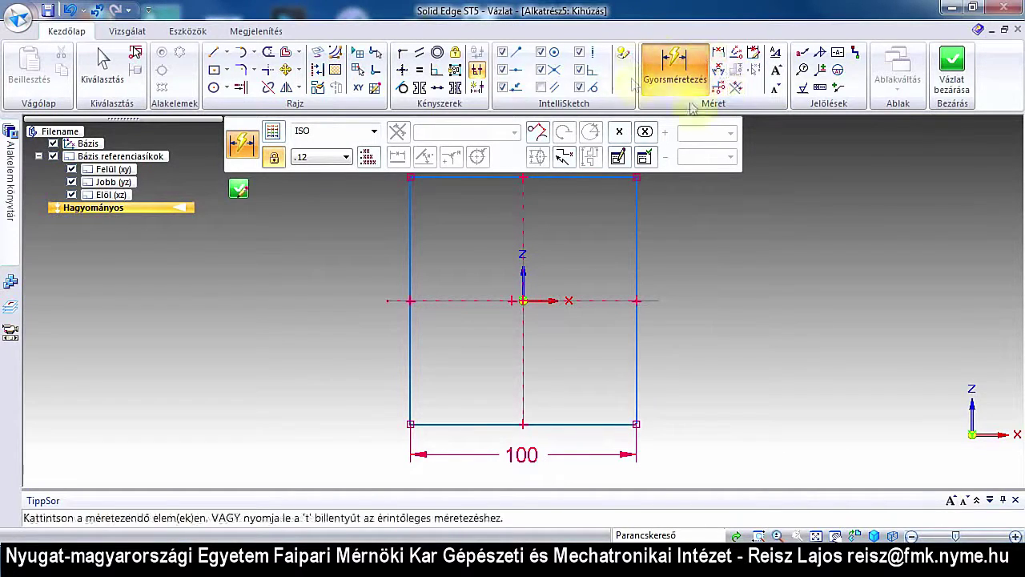
# Add a 100 height dimension beside the right edge, making a 100 × 100 square
pyautogui.click(708, 280)
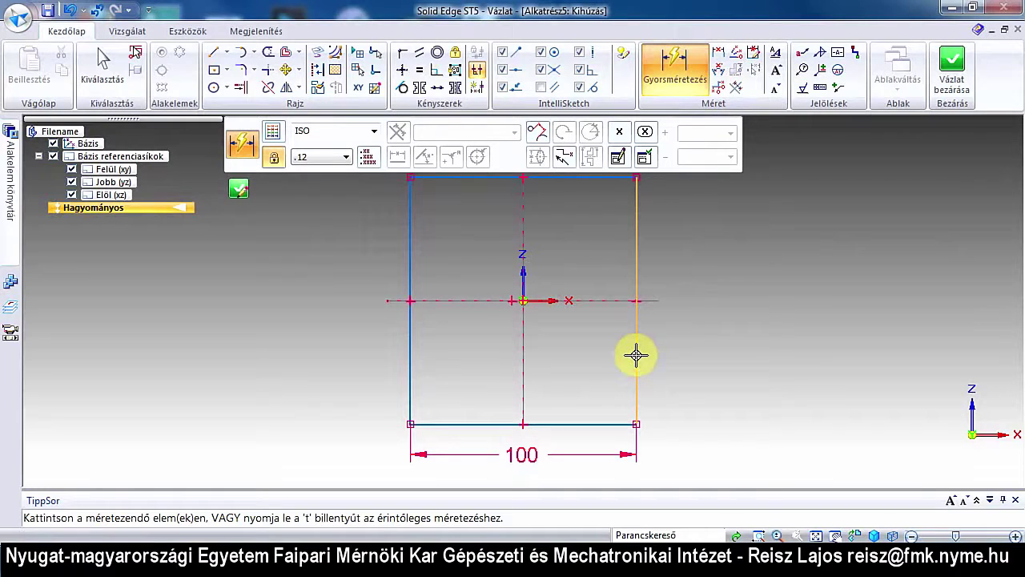
pyautogui.click(636, 354)
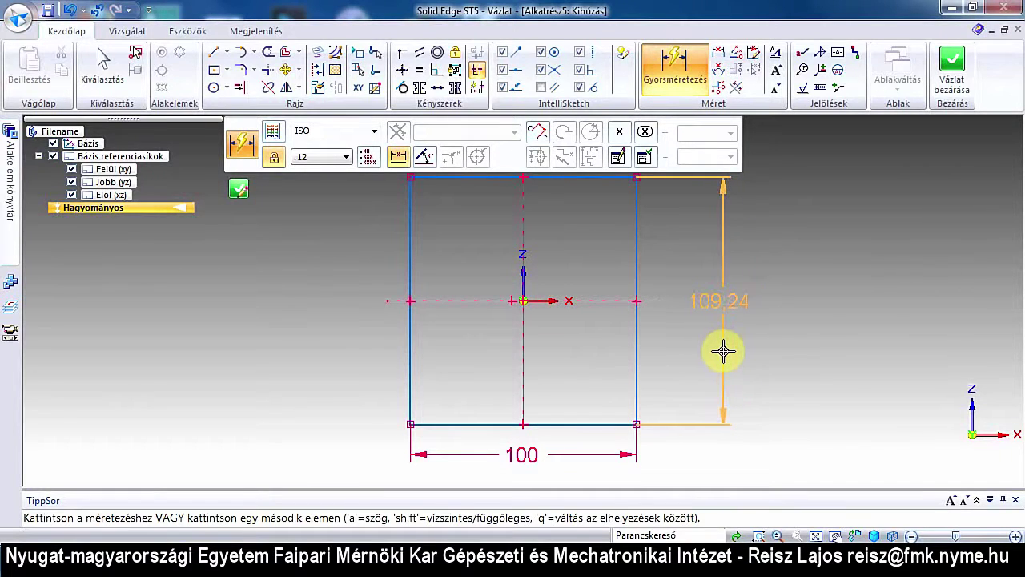
pyautogui.click(723, 351)
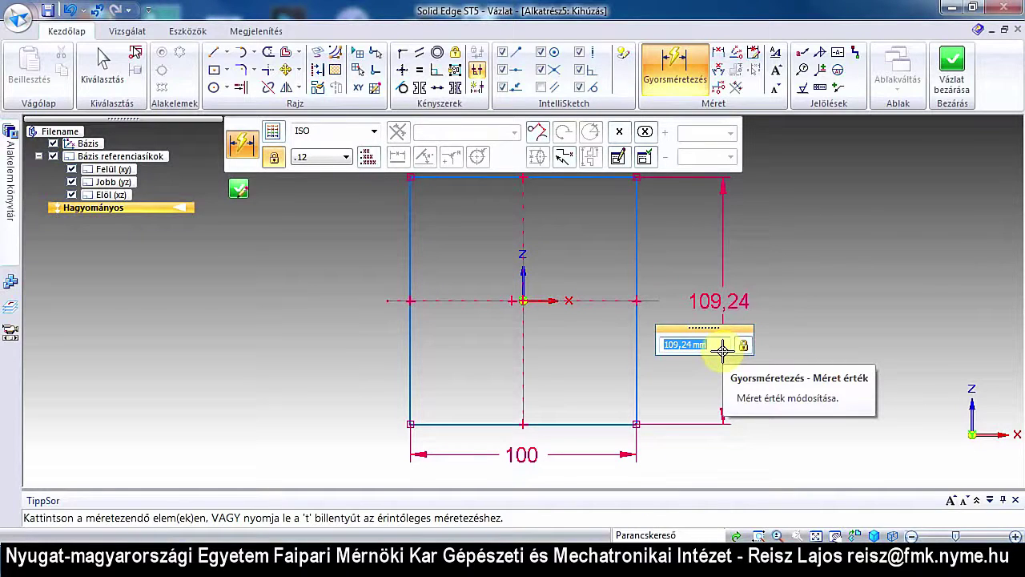
pyautogui.write('100')
pyautogui.press('Return')
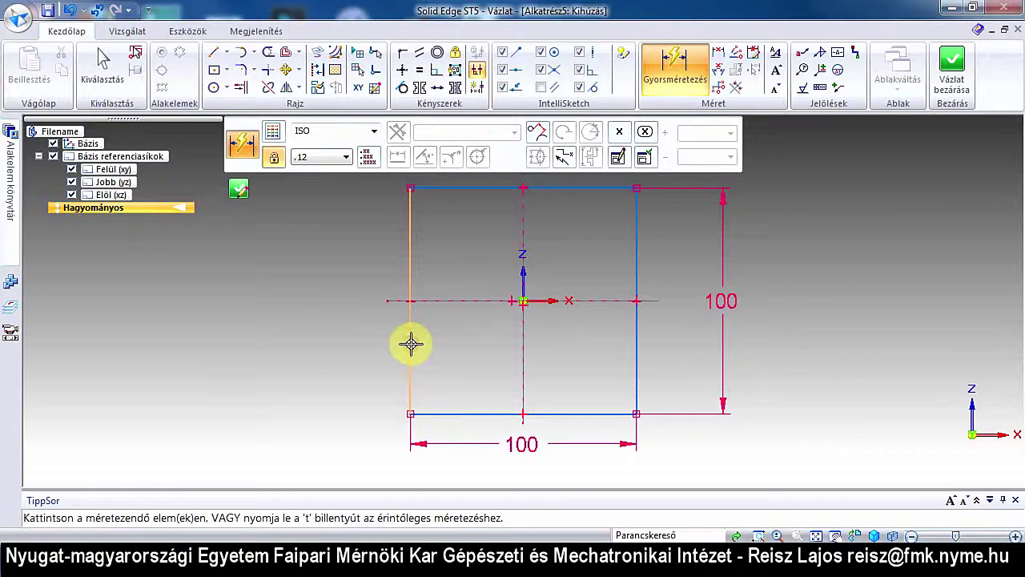
# Place a height dimension along the square's left edge, then exit Smart Dimension
pyautogui.click(410, 342)
pyautogui.click(333, 327)
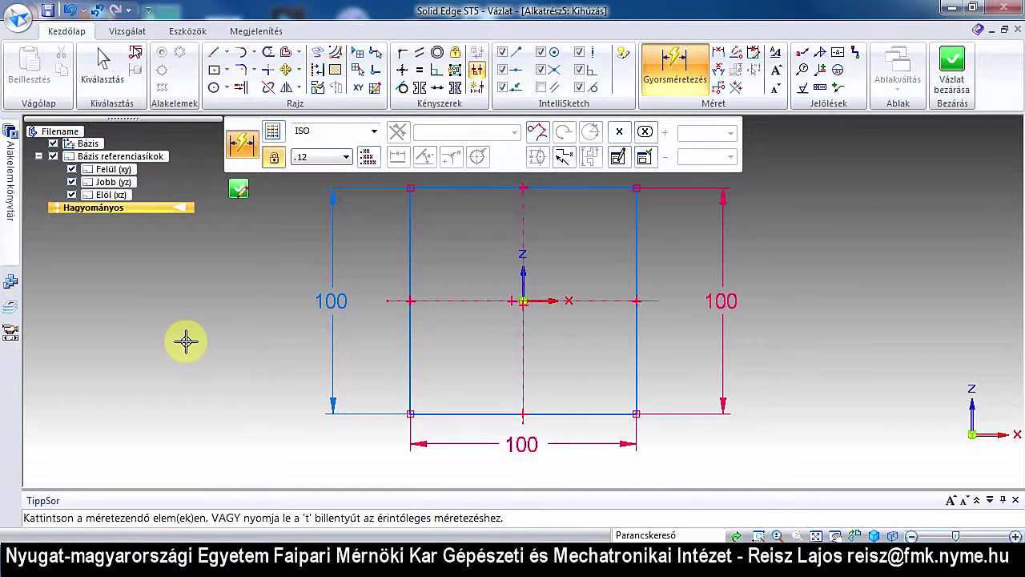
pyautogui.press('Escape')
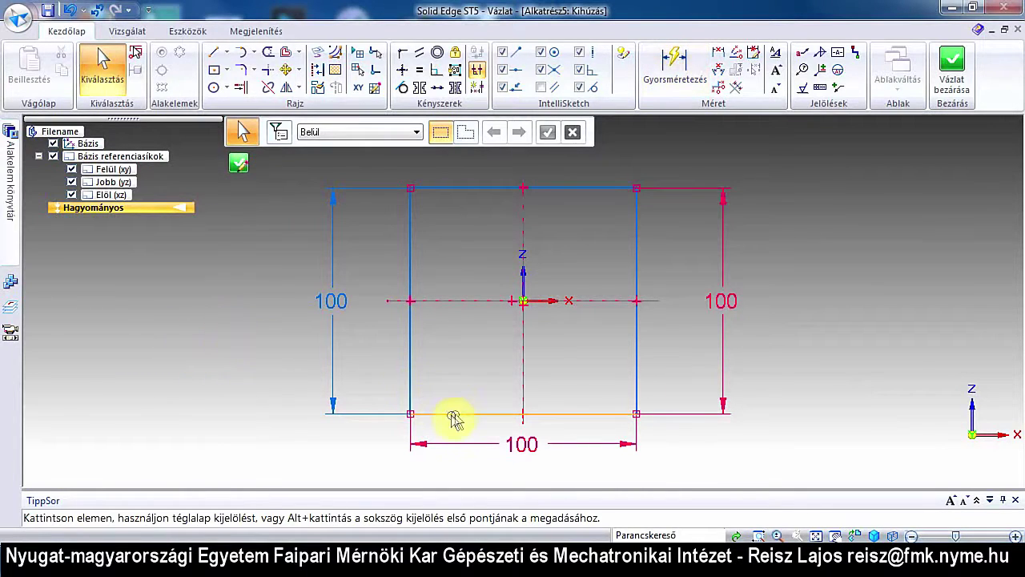
# Change the right height dimension to 150
pyautogui.click(724, 303)
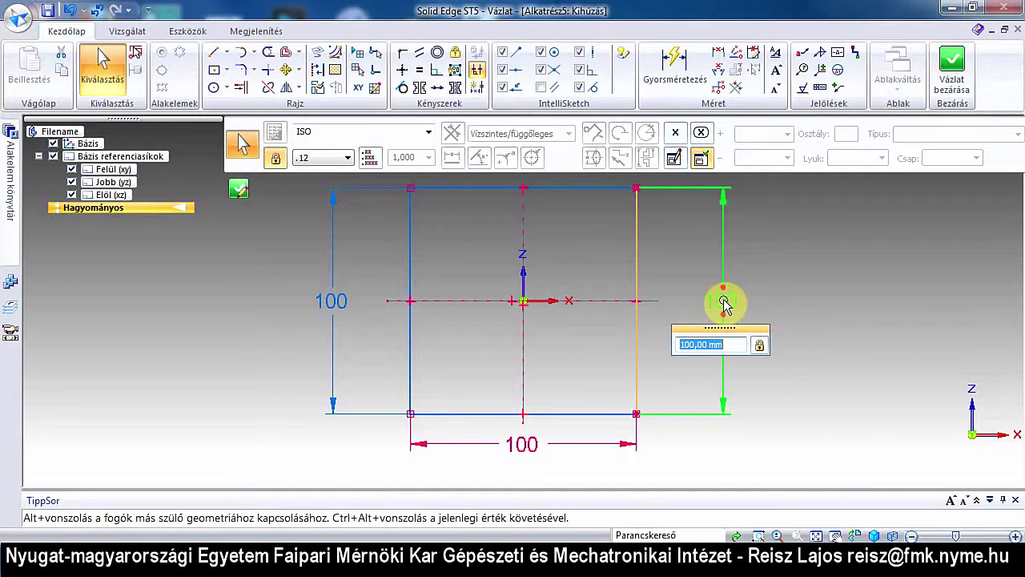
pyautogui.write('1')
pyautogui.write('50')
pyautogui.press('Return')
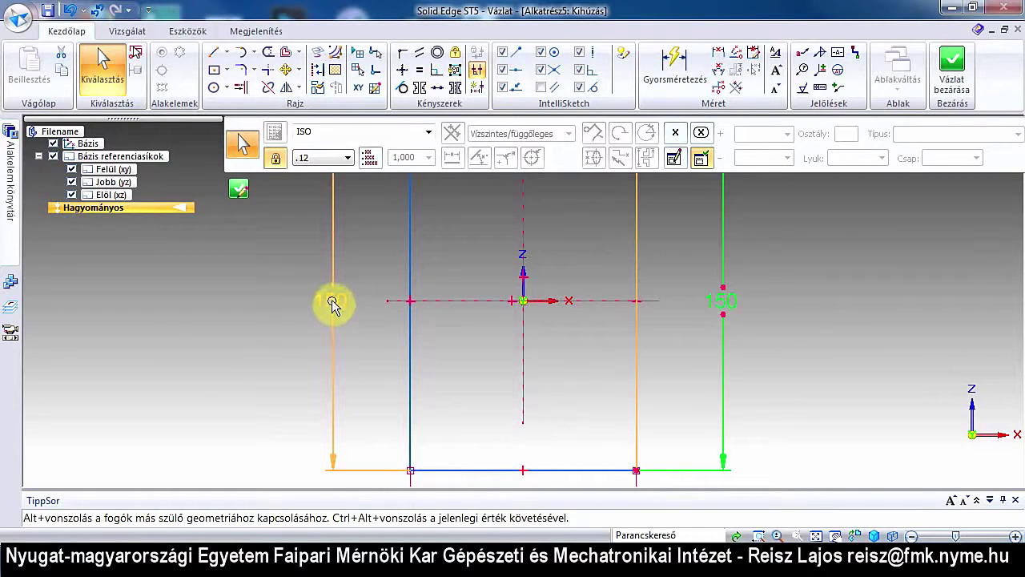
# Set the left height dimension to 200 and drag the left edge with it
pyautogui.click(333, 304)
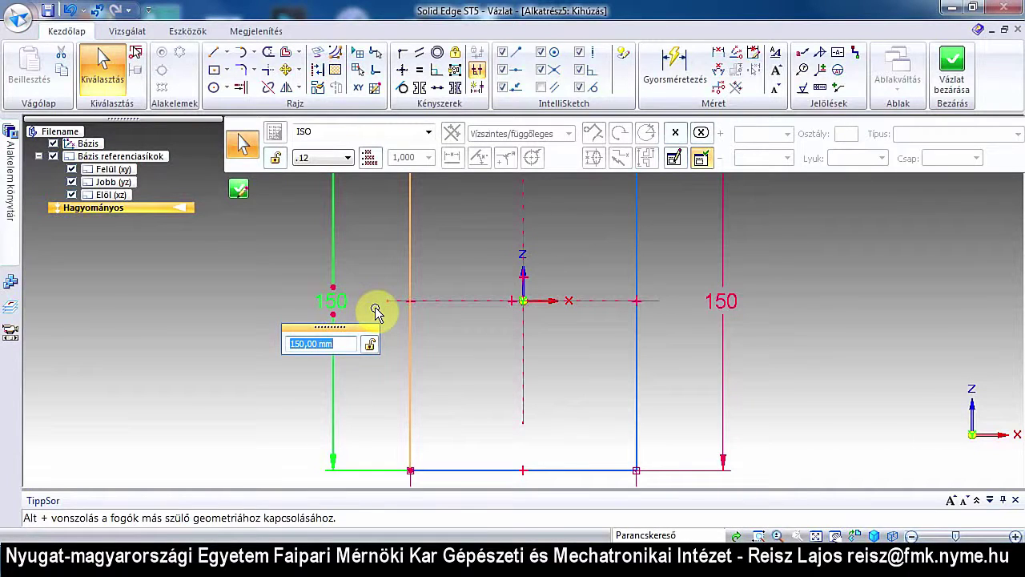
pyautogui.write('200')
pyautogui.press('Return')
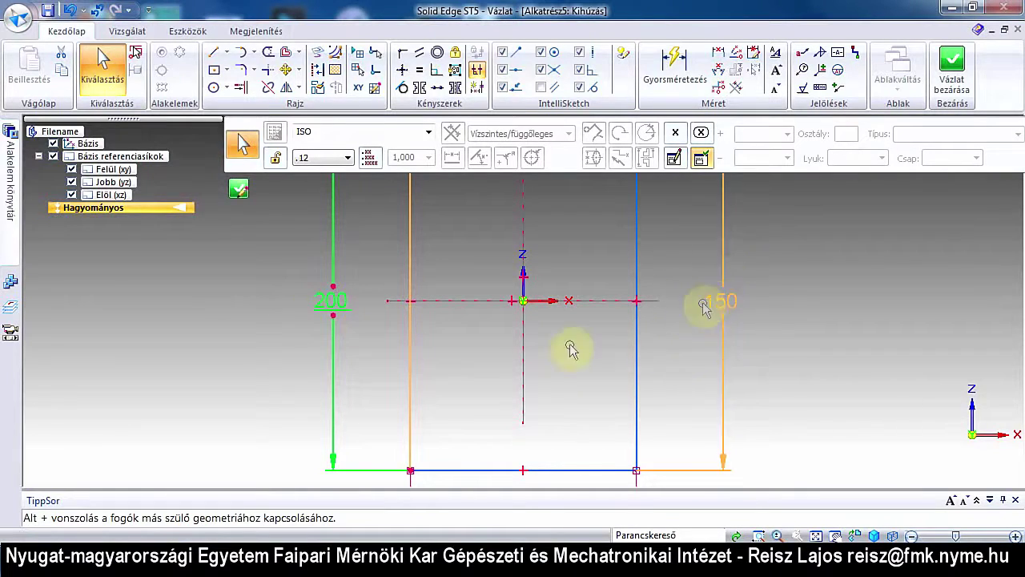
pyautogui.click(320, 300)
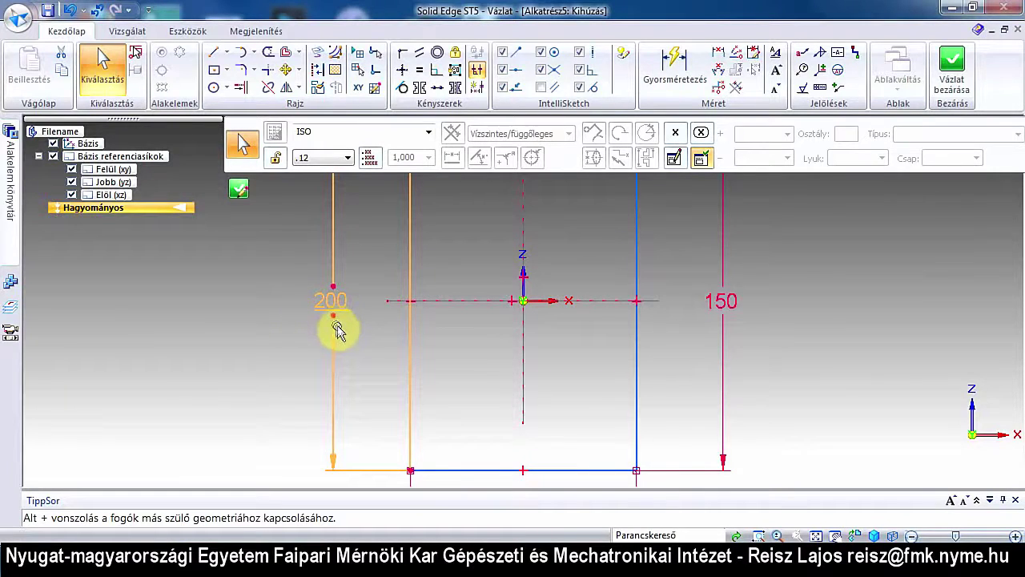
pyautogui.click(339, 326)
pyautogui.moveTo(347, 334); pyautogui.dragTo(355, 343)
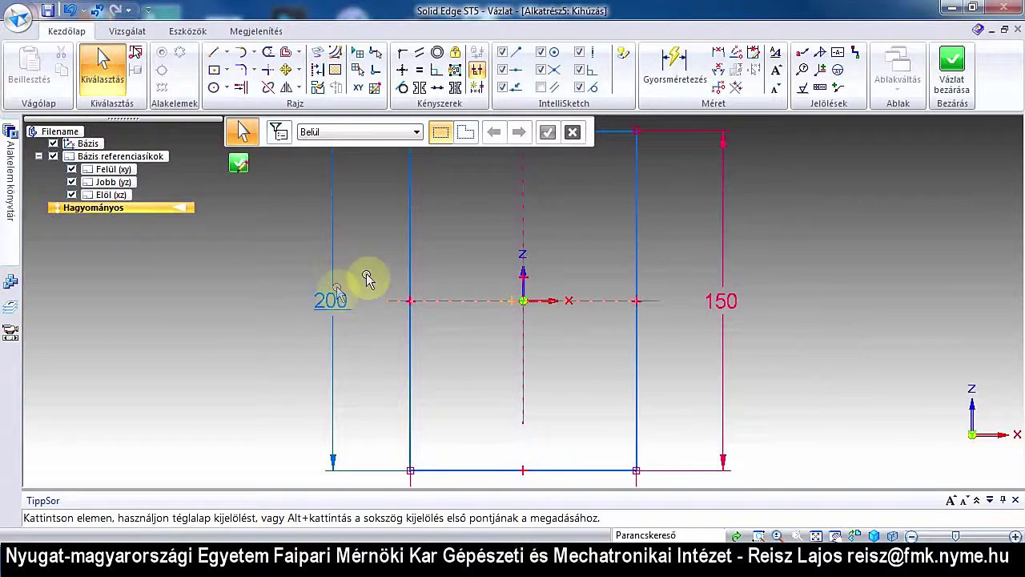
# Re-enter 150 in the left dimension, then delete that left dimension
pyautogui.click(332, 270)
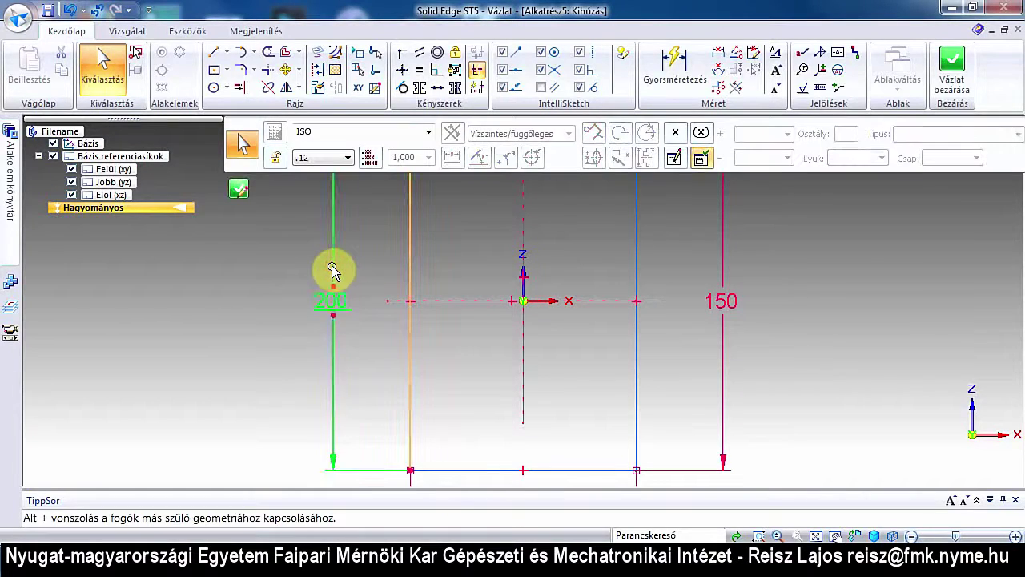
pyautogui.click(335, 303)
pyautogui.write('1')
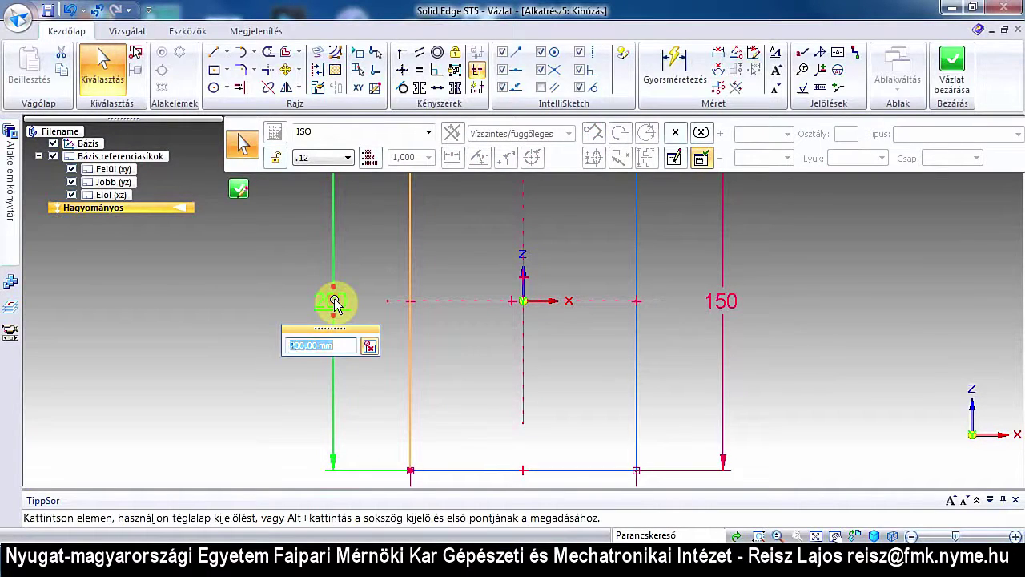
pyautogui.write('50')
pyautogui.press('Return')
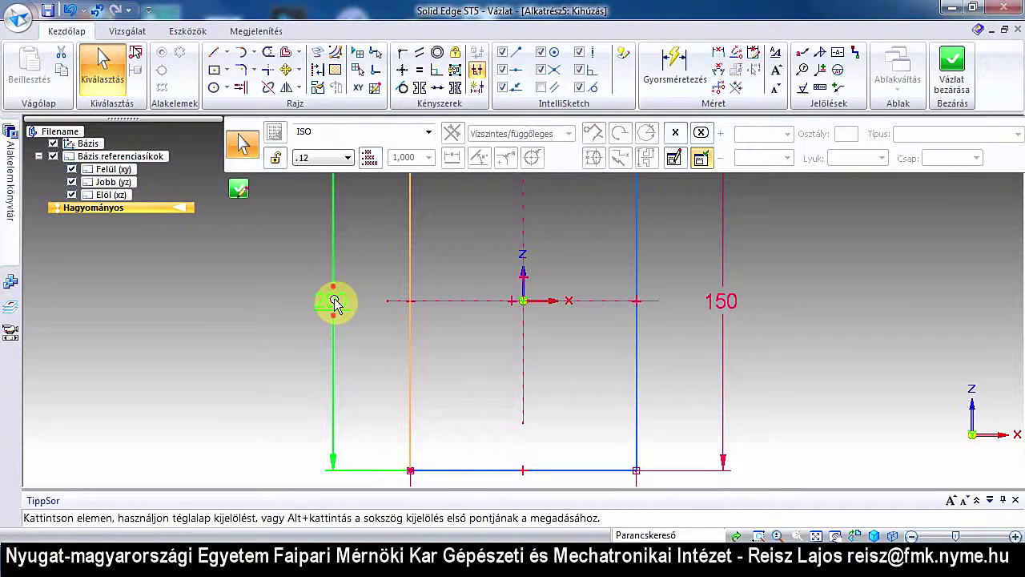
pyautogui.click(335, 303)
pyautogui.press('Escape')
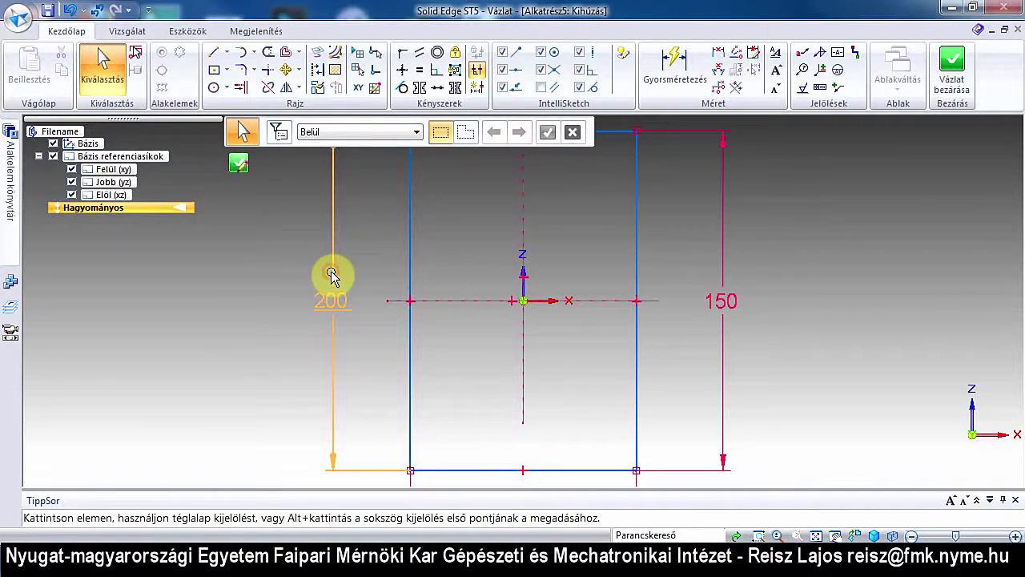
pyautogui.click(333, 275)
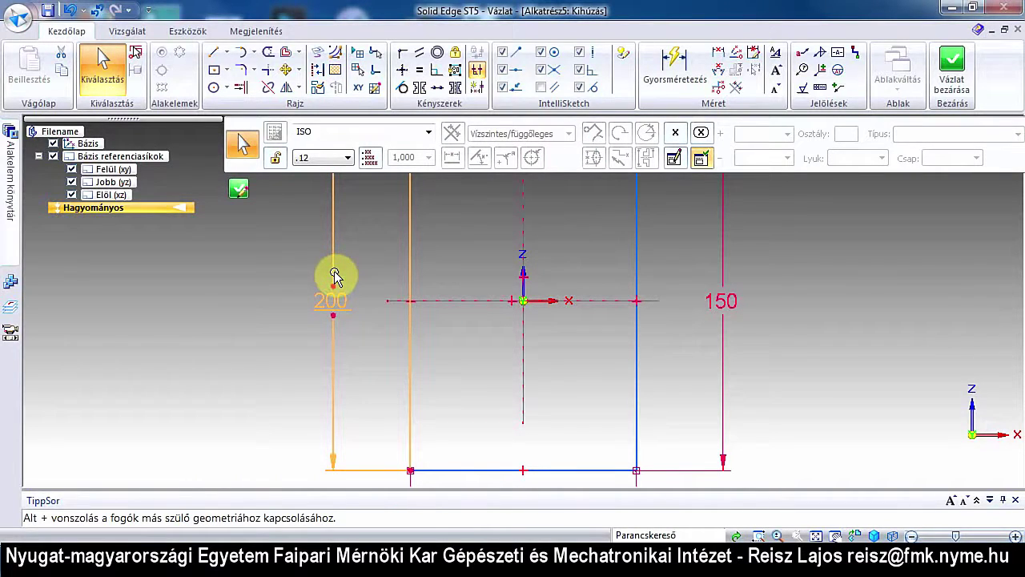
pyautogui.press('Delete')
pyautogui.scroll(-2, 512, 318)
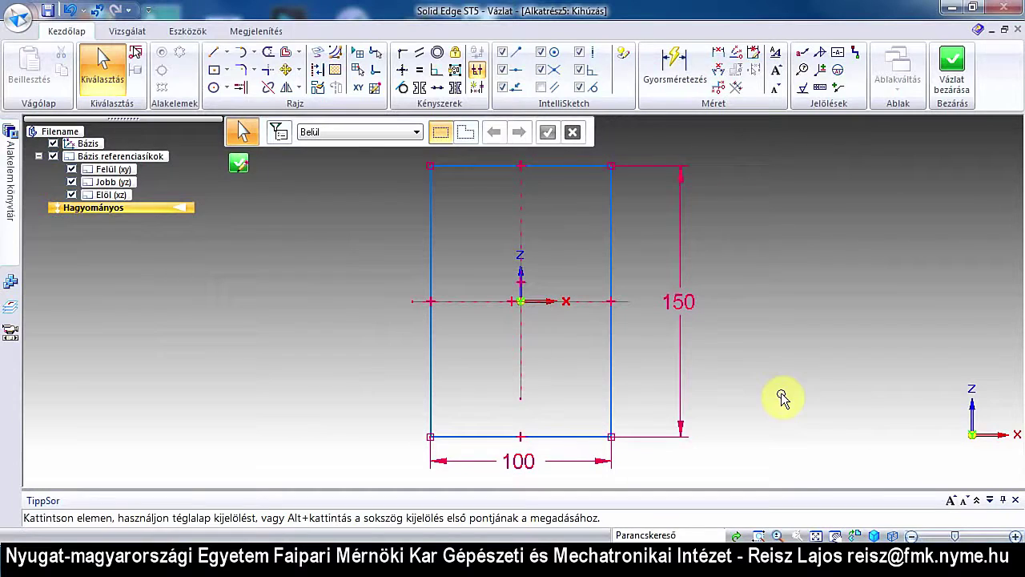
# Select the 100 width dimension V858, keep 100 mm, and open its formula field
pyautogui.click(526, 467)
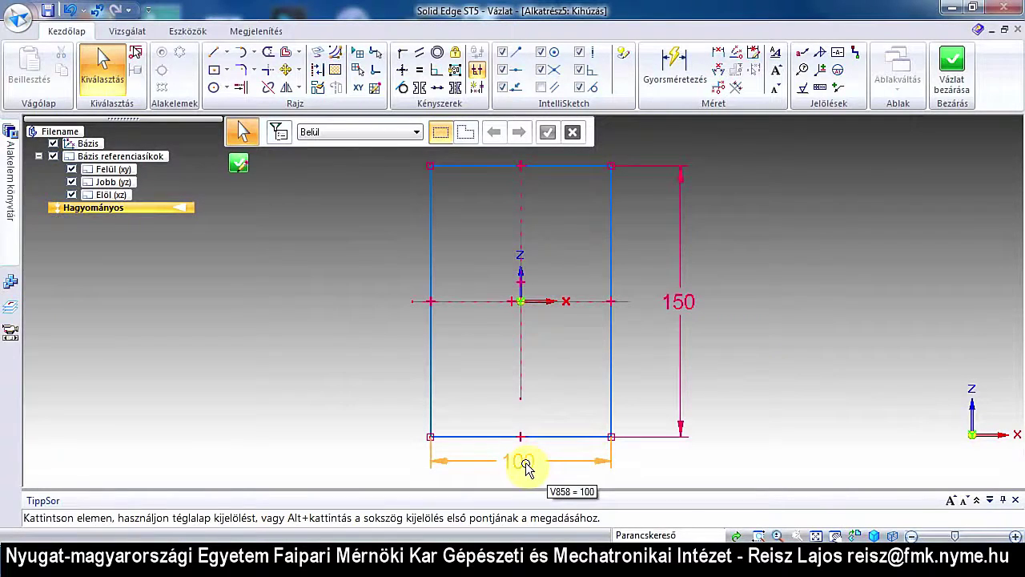
pyautogui.click(383, 293)
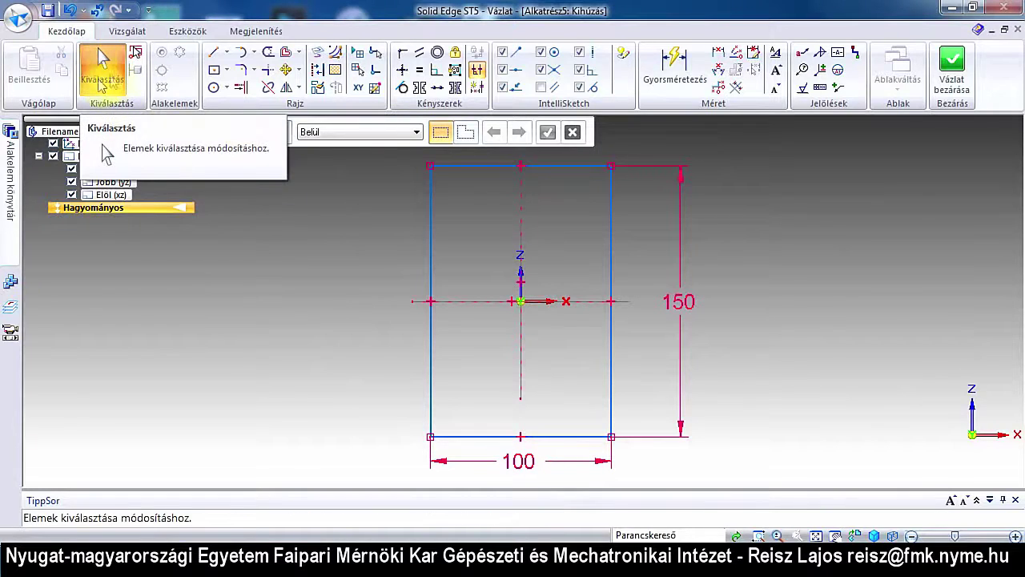
pyautogui.click(91, 84)
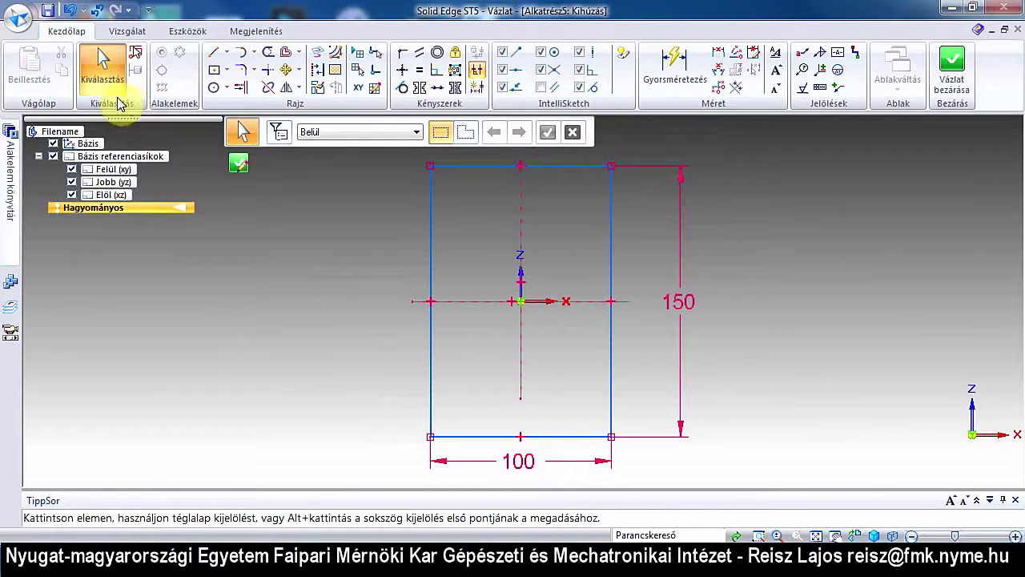
pyautogui.click(521, 464)
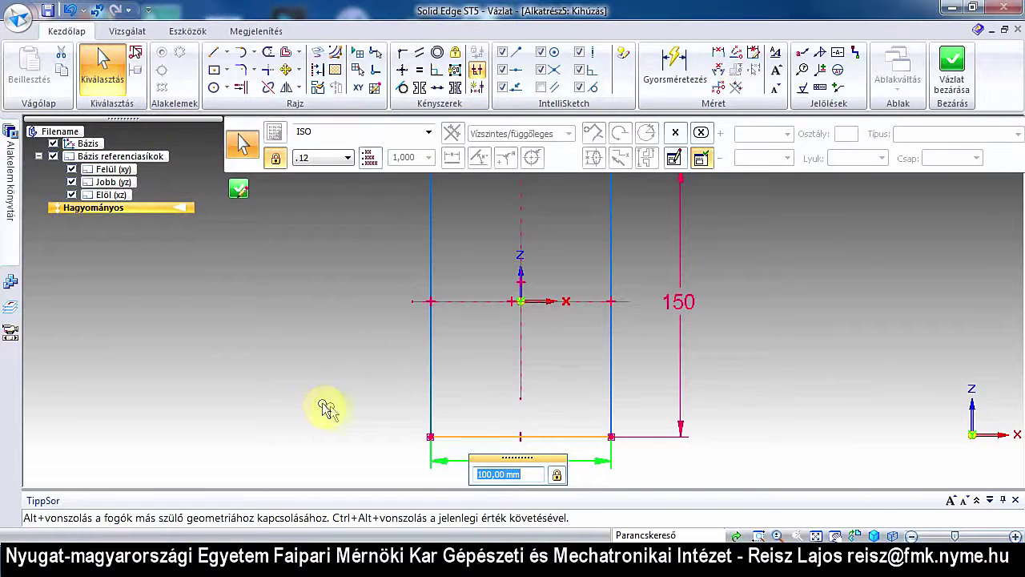
pyautogui.press('Return')
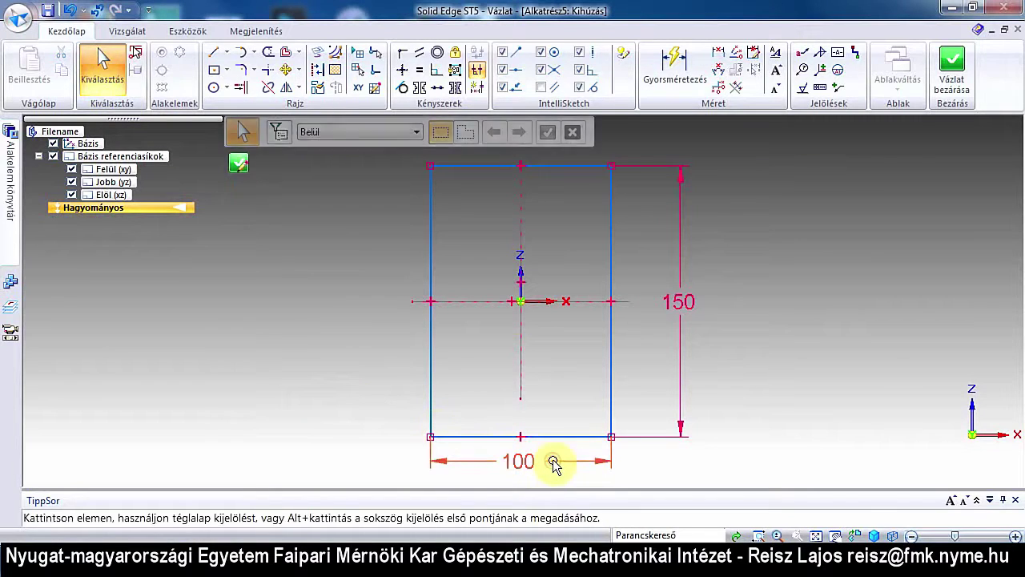
pyautogui.click(553, 463)
pyautogui.click(553, 461)
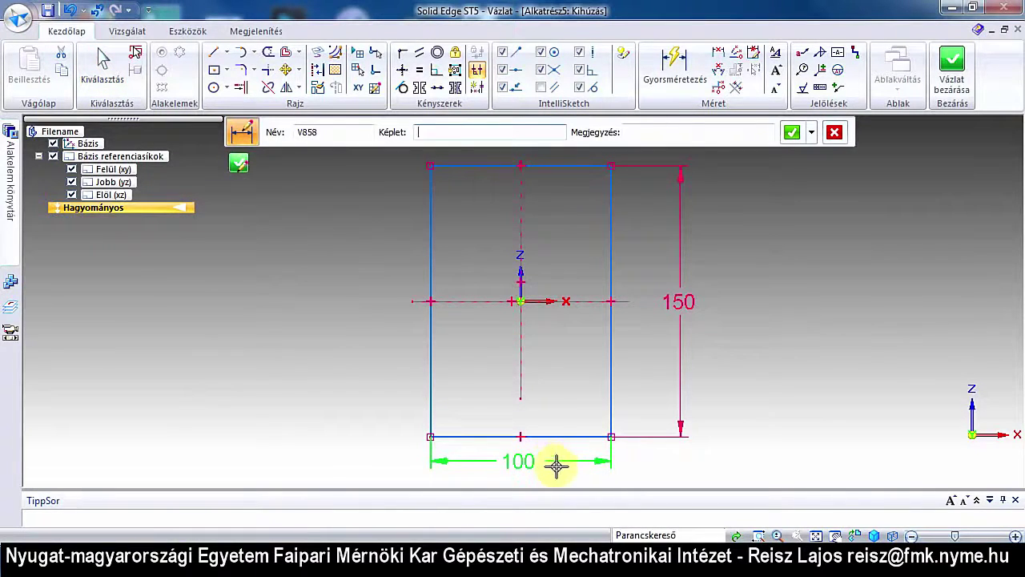
# Bring the 150 value into the Képlet field of width dimension V858
pyautogui.press('Tab')
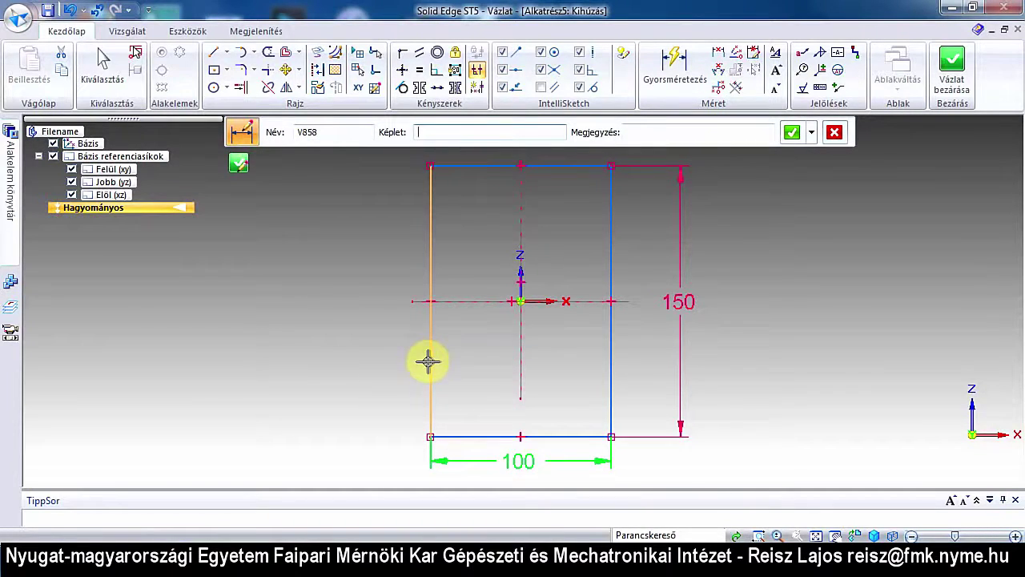
pyautogui.click(429, 361)
pyautogui.write('150')
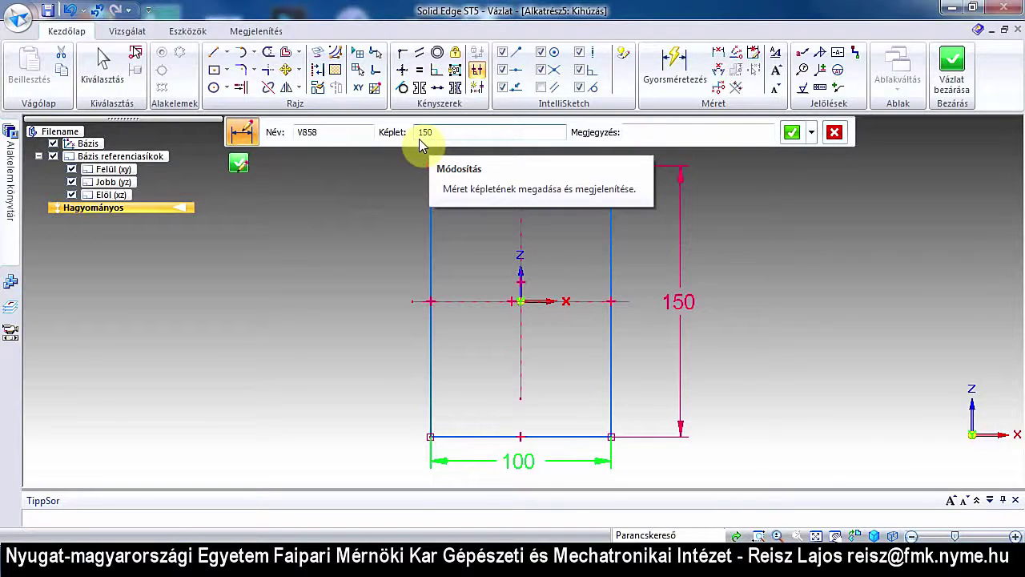
# Edit the width formula to V859/2 so the rectangle width becomes 75
pyautogui.click(681, 345)
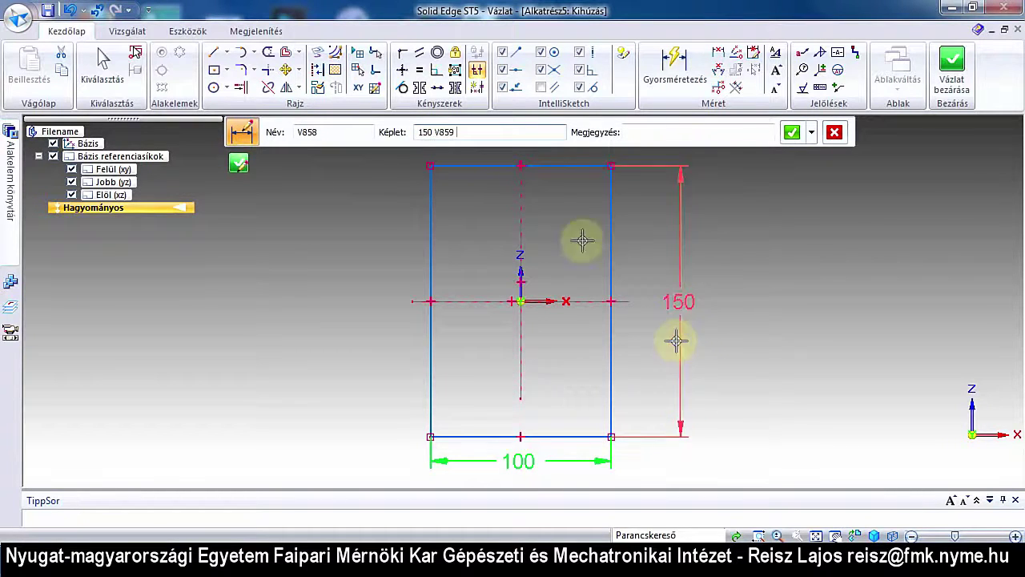
pyautogui.click(455, 141)
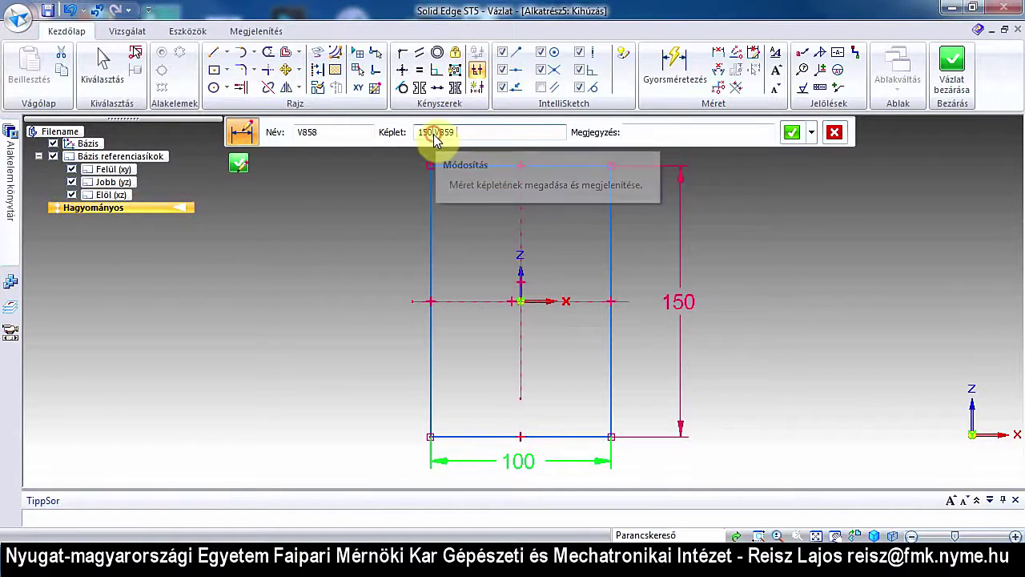
pyautogui.moveTo(437, 138); pyautogui.dragTo(401, 138)
pyautogui.press('BackSpace')
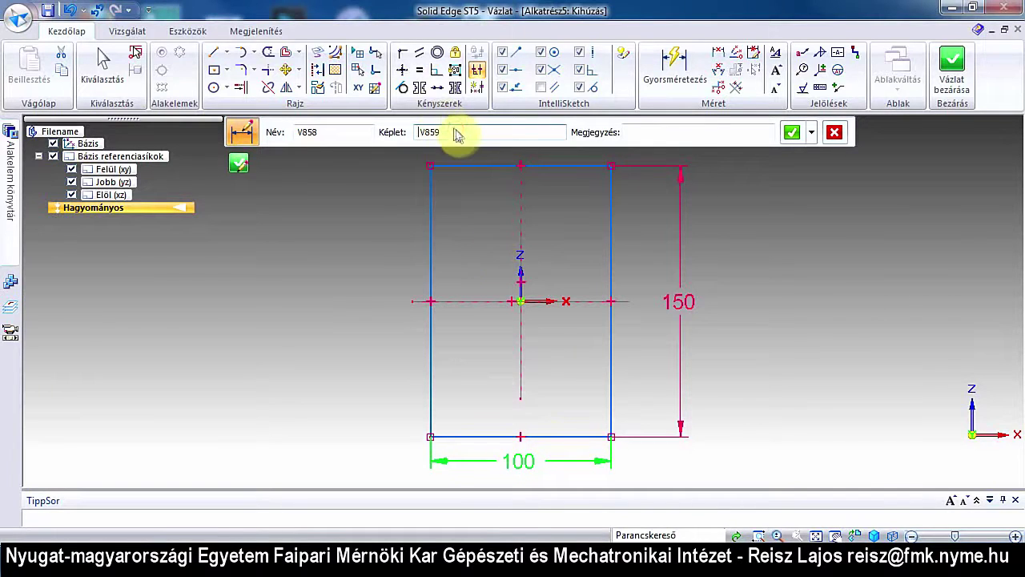
pyautogui.click(457, 133)
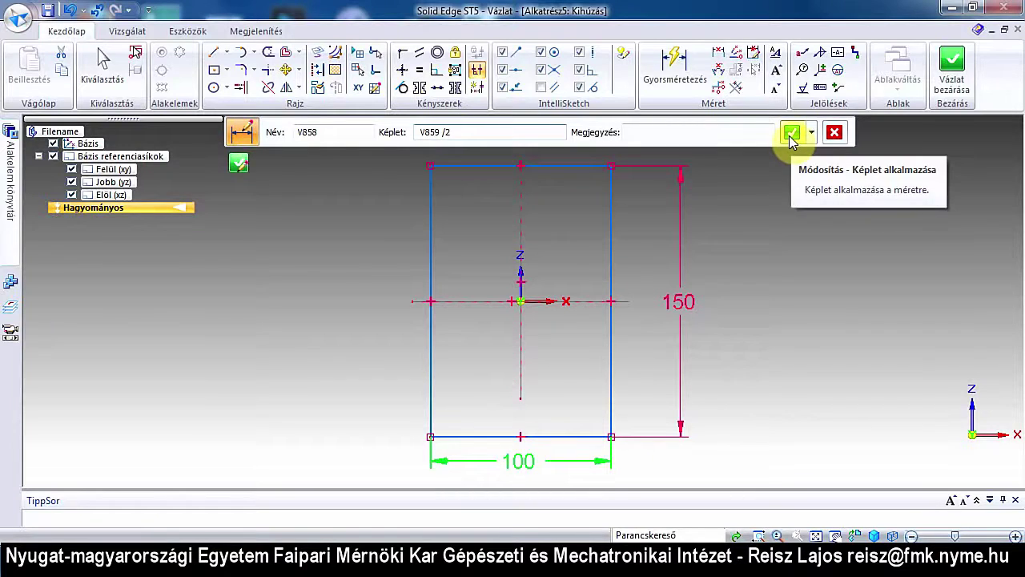
pyautogui.click(792, 134)
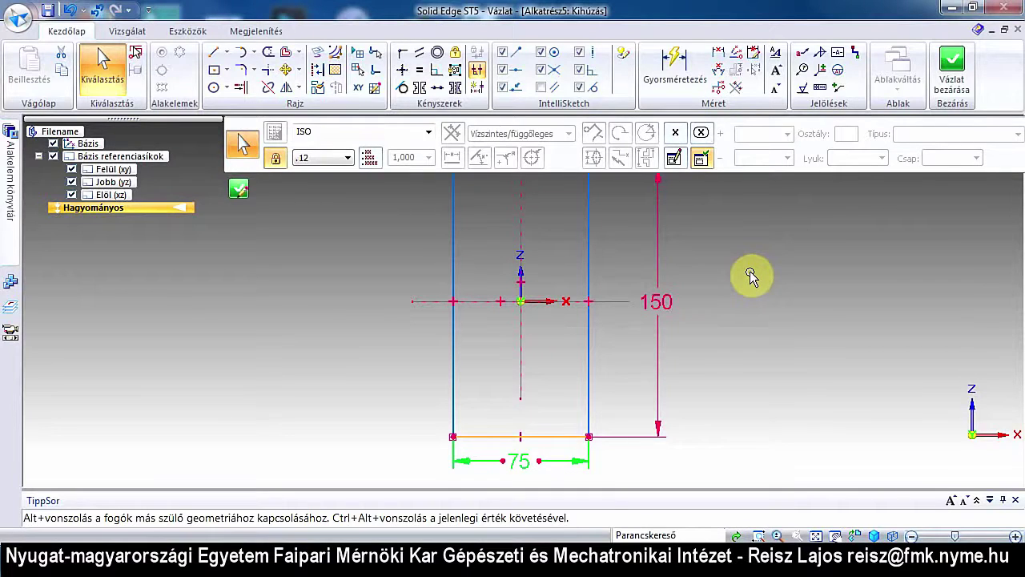
# Change the 150 height dimension to 200, updating the linked width to 100
pyautogui.click(749, 272)
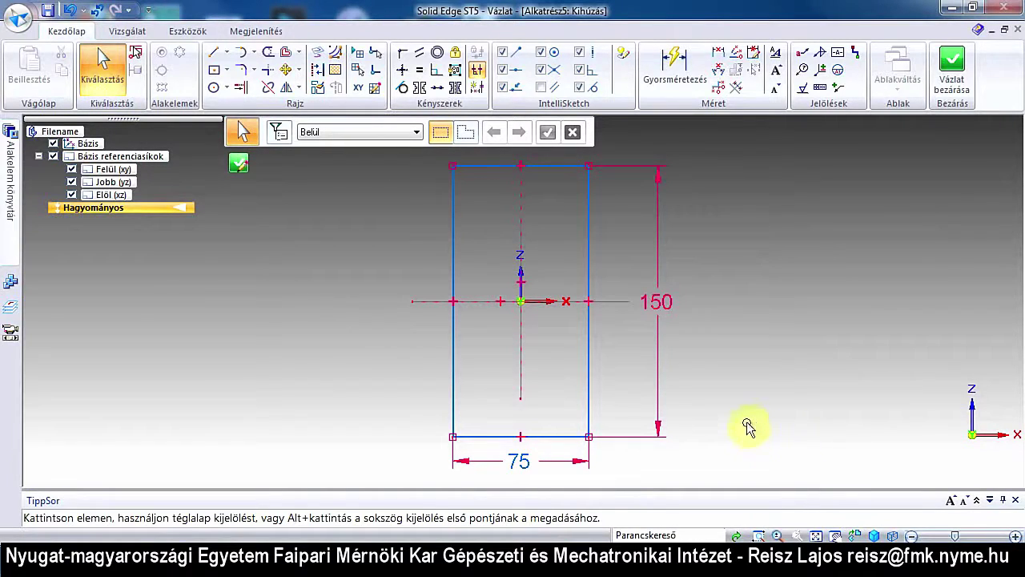
pyautogui.click(659, 304)
pyautogui.write('200')
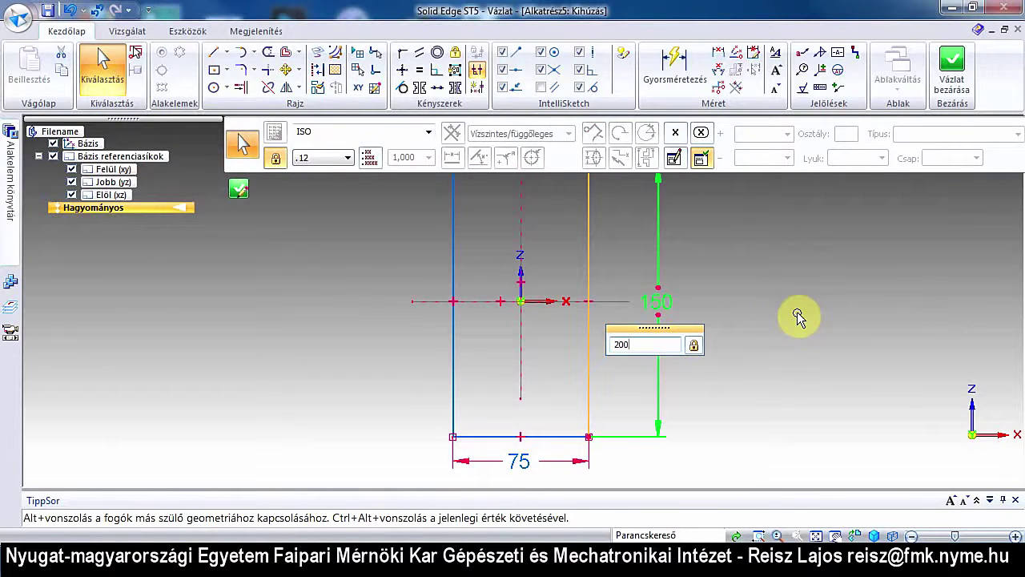
pyautogui.press('Return')
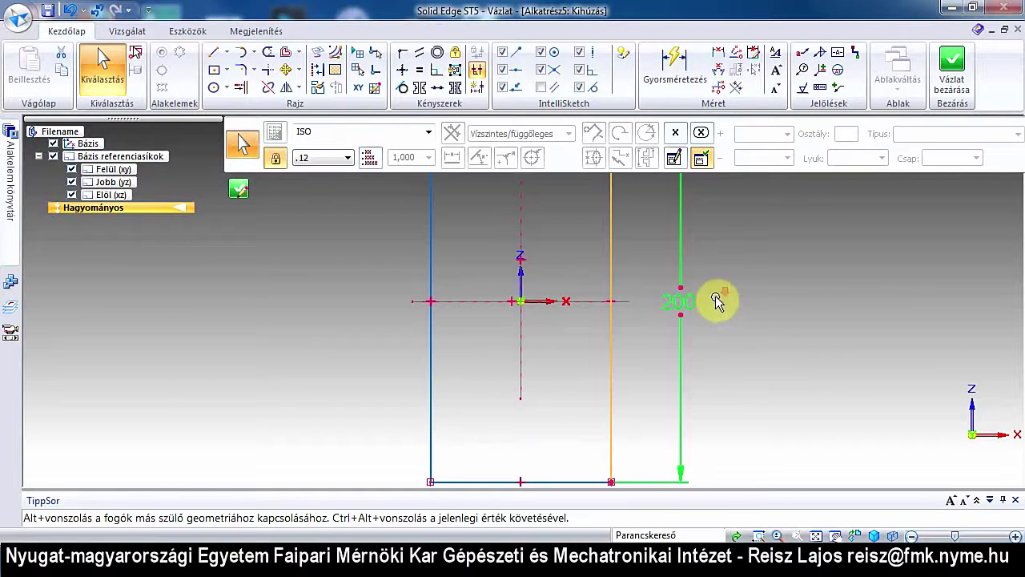
pyautogui.scroll(3, 716, 297)
pyautogui.scroll(-4, 716, 297)
pyautogui.scroll(-1, 716, 297)
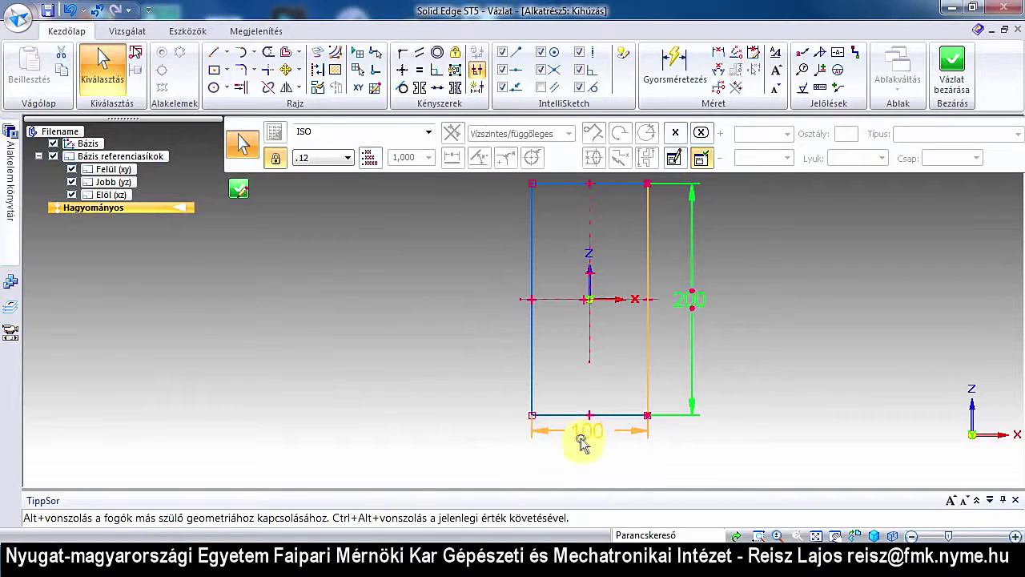
pyautogui.moveTo(952, 72)
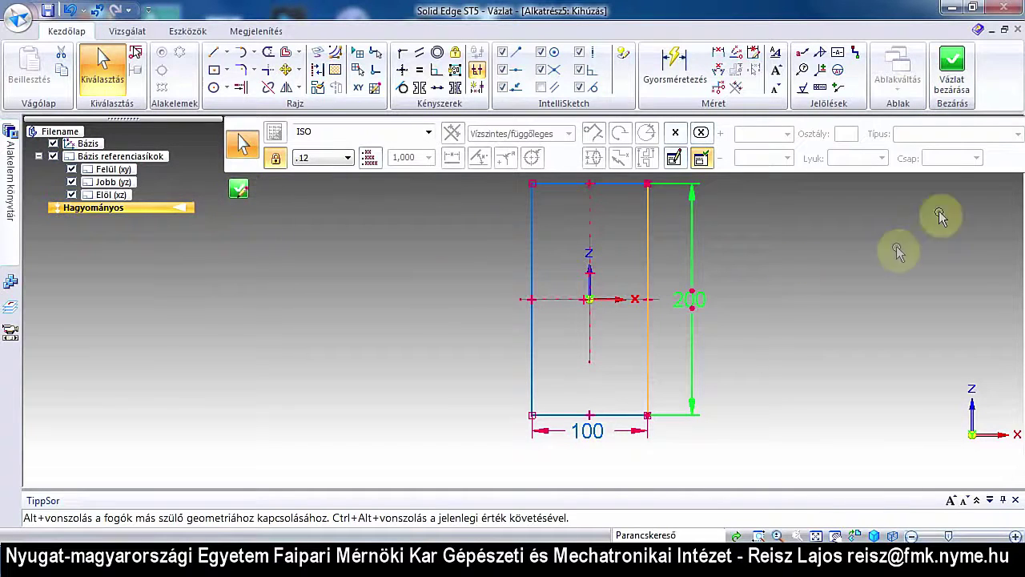
# Close the sketch and extrude the 100 × 200 profile 100 mm toward the right side
pyautogui.click(956, 82)
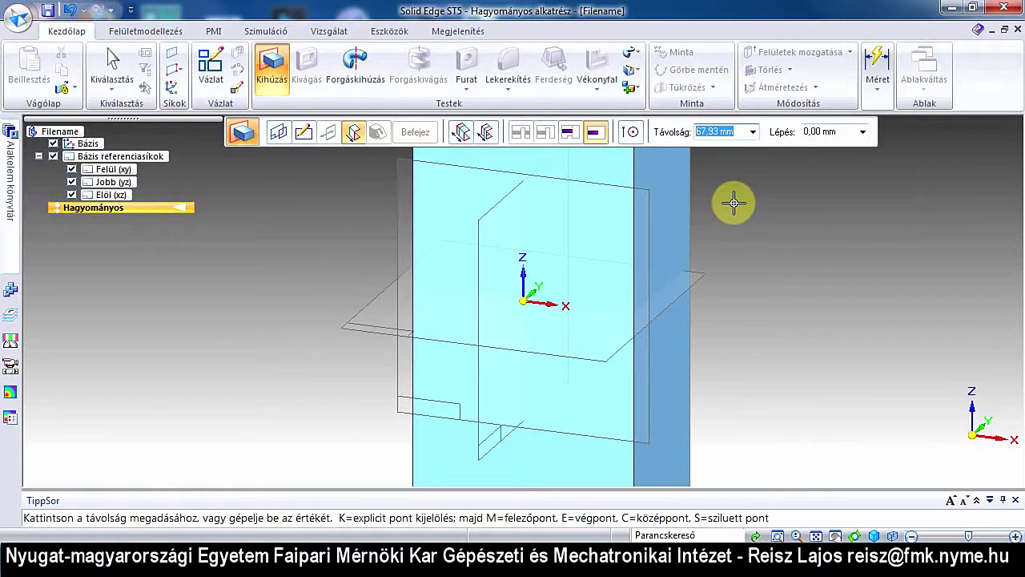
pyautogui.write('100')
pyautogui.press('Return')
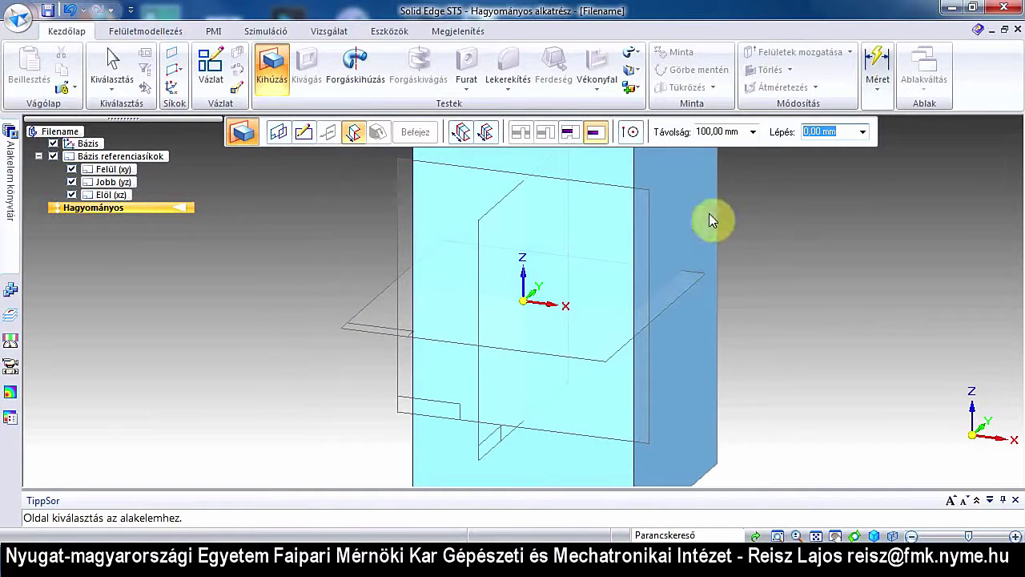
pyautogui.click(709, 213)
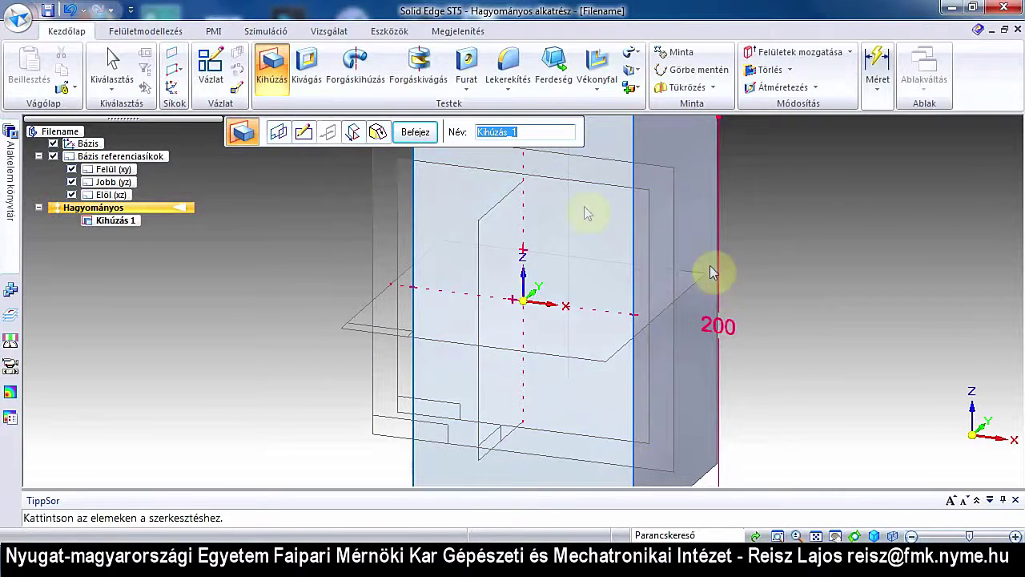
pyautogui.click(416, 140)
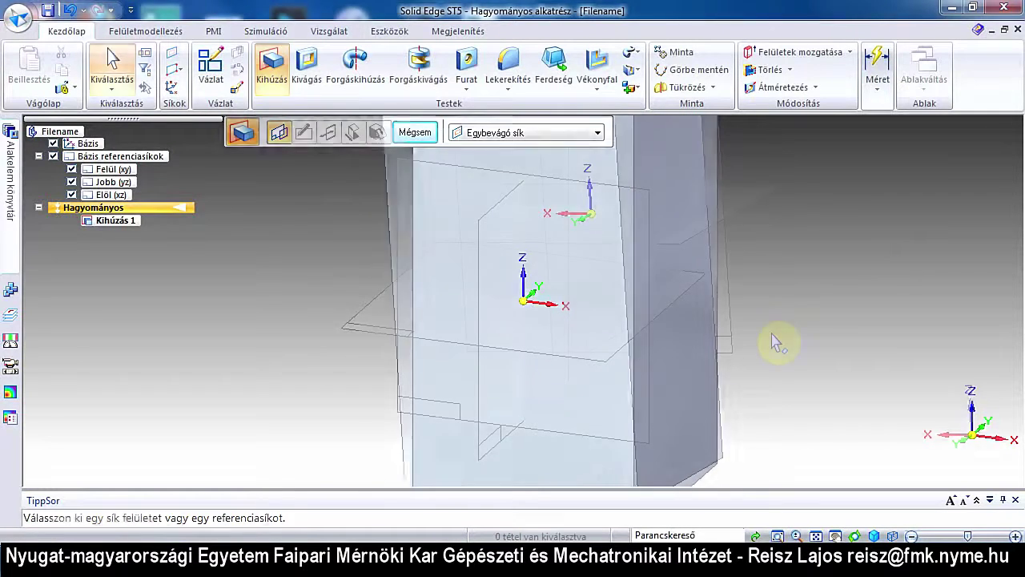
# Exit the extrude command and zoom the view in and out on the block
pyautogui.press('Escape')
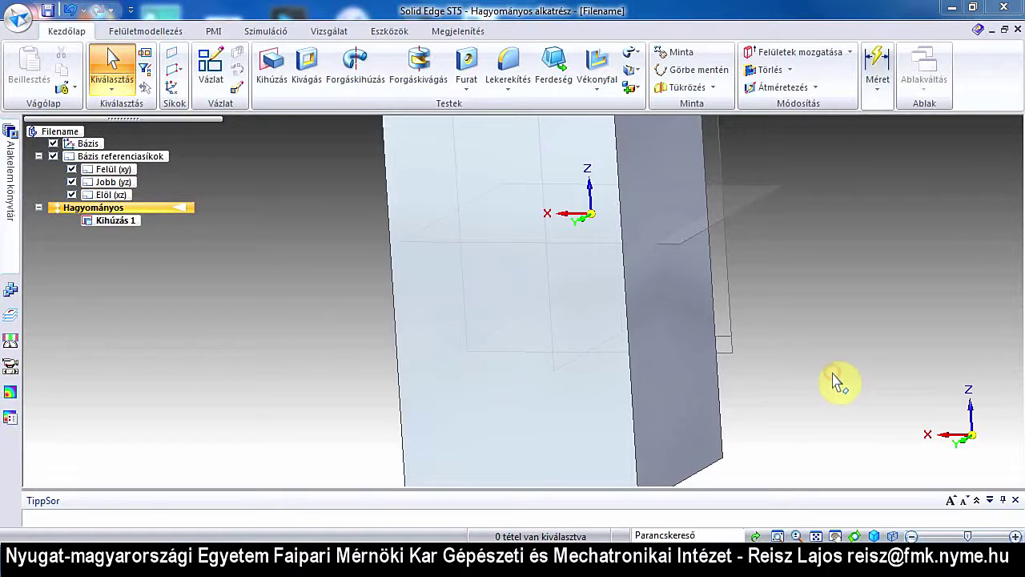
pyautogui.scroll(2, 838, 380)
pyautogui.scroll(-3, 837, 381)
pyautogui.scroll(-2, 838, 381)
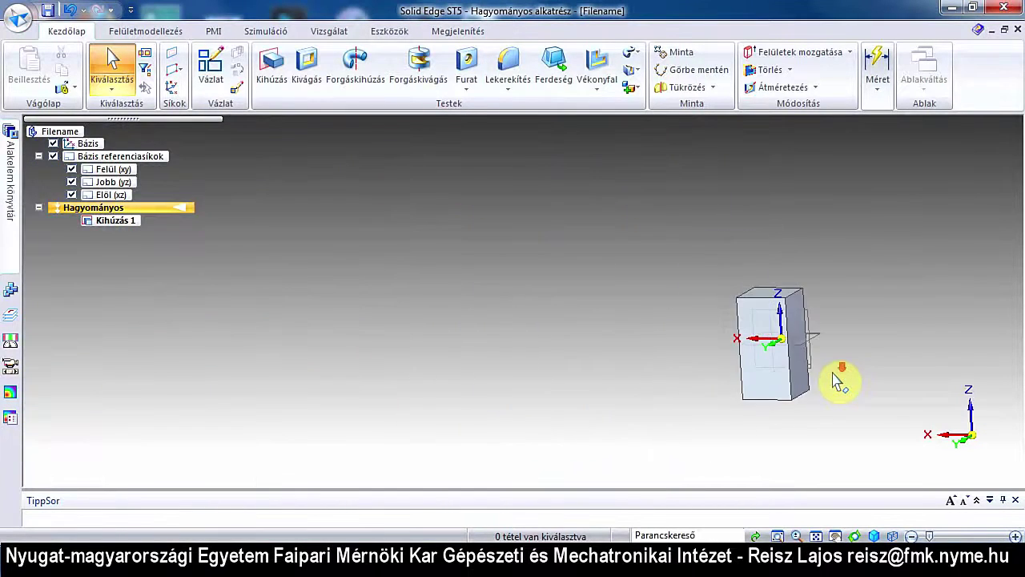
pyautogui.scroll(2, 838, 380)
pyautogui.scroll(-3, 837, 381)
pyautogui.scroll(2, 837, 380)
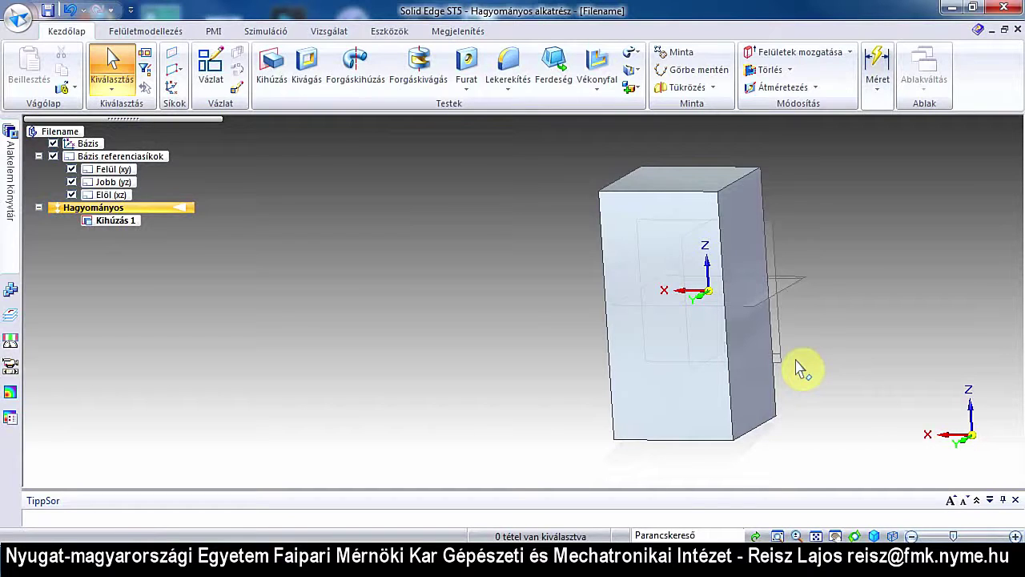
# Orbit the block to view it from above, pan it left and zoom in
pyautogui.moveTo(799, 364)
pyautogui.mouseDown(button='middle')
pyautogui.moveTo(652, 337)
pyautogui.moveTo(713, 229)
pyautogui.moveTo(801, 300)
pyautogui.moveTo(673, 351)
pyautogui.moveTo(691, 217)
pyautogui.moveTo(897, 179)
pyautogui.moveTo(806, 133)
pyautogui.moveTo(536, 259)
pyautogui.moveTo(518, 361)
pyautogui.moveTo(666, 435)
pyautogui.moveTo(744, 446)
pyautogui.moveTo(799, 344)
pyautogui.moveTo(818, 414)
pyautogui.moveTo(810, 446)
pyautogui.mouseUp(button='middle')
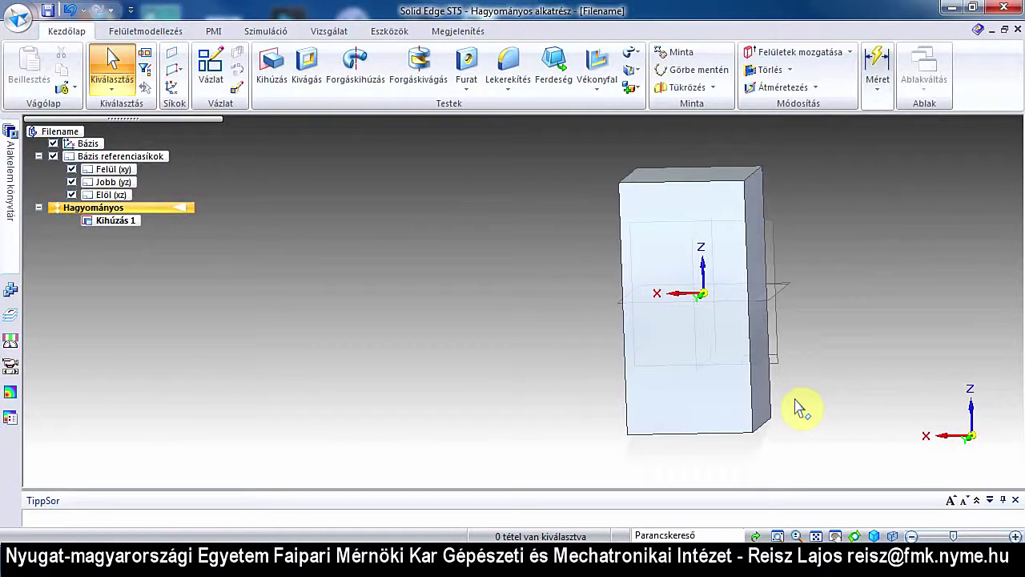
pyautogui.scroll(-2, 797, 409)
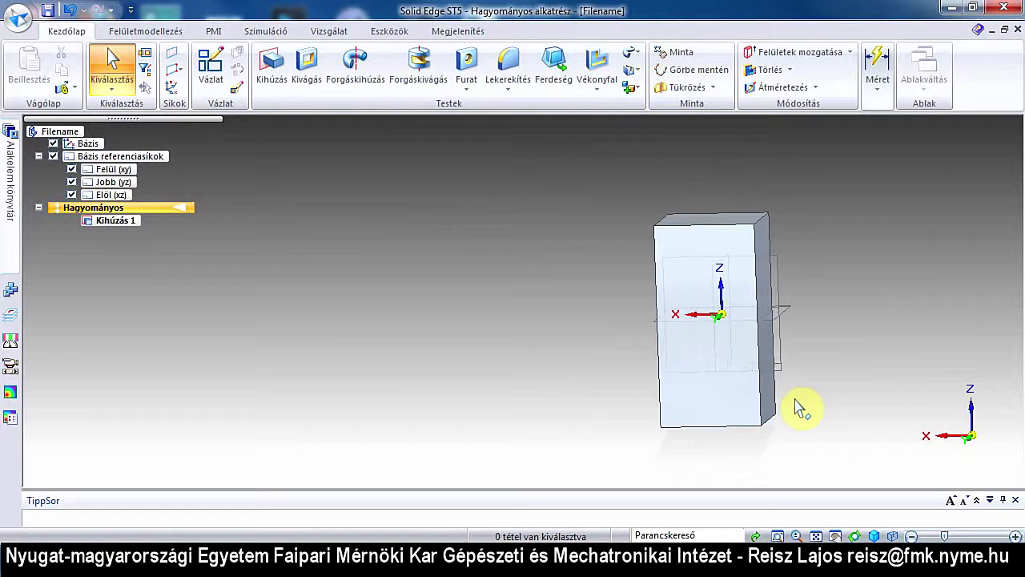
pyautogui.keyDown('shift'); pyautogui.moveTo(790, 406); pyautogui.dragTo(446, 371, button='middle'); pyautogui.keyUp('shift')
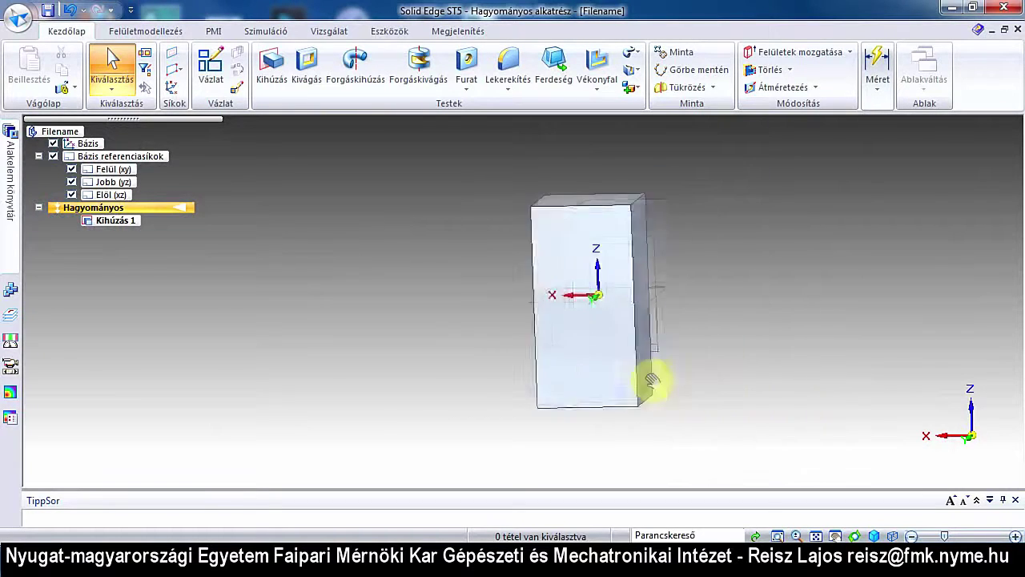
pyautogui.moveTo(550, 377)
pyautogui.keyDown('shift'); pyautogui.mouseDown(button='middle')
pyautogui.moveTo(847, 401)
pyautogui.moveTo(540, 355)
pyautogui.moveTo(423, 361)
pyautogui.moveTo(664, 361)
pyautogui.moveTo(476, 349)
pyautogui.mouseUp(button='middle'); pyautogui.keyUp('shift')
pyautogui.scroll(1, 476, 350)
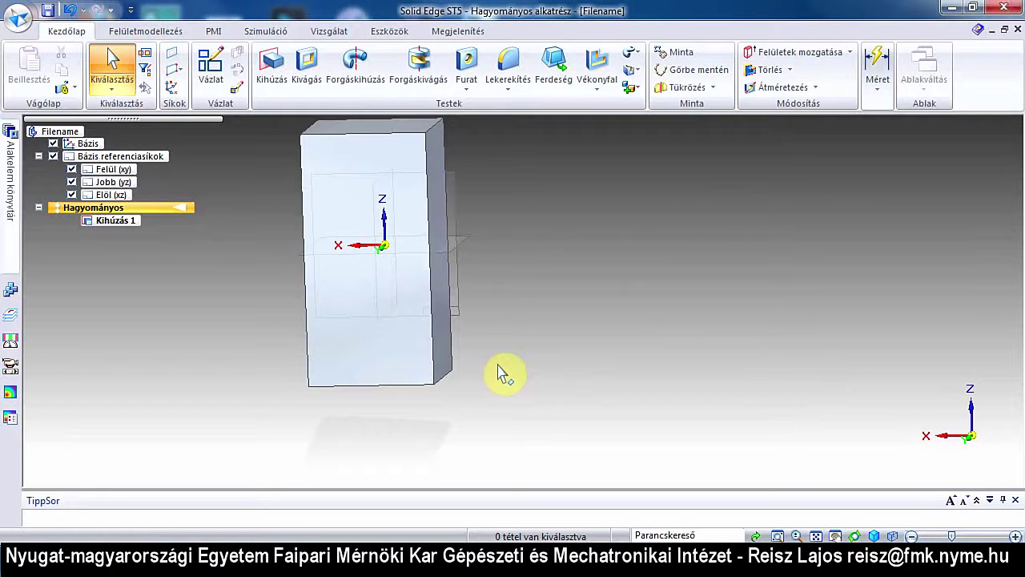
# Zoom the view in and out repeatedly on the block
pyautogui.scroll(-3, 513, 321)
pyautogui.scroll(1, 517, 281)
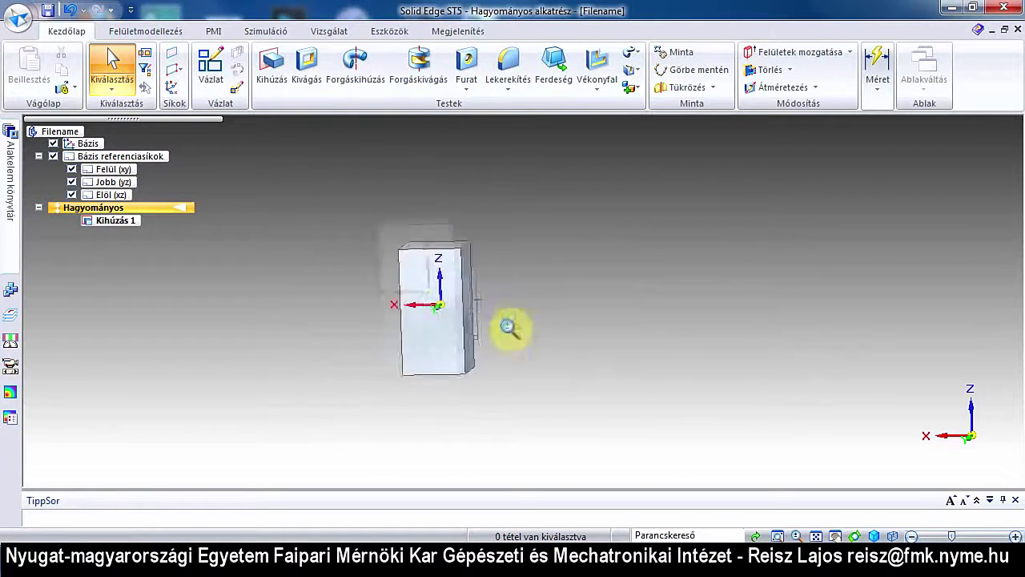
pyautogui.scroll(2, 508, 345)
pyautogui.scroll(-3, 512, 288)
pyautogui.scroll(2, 517, 339)
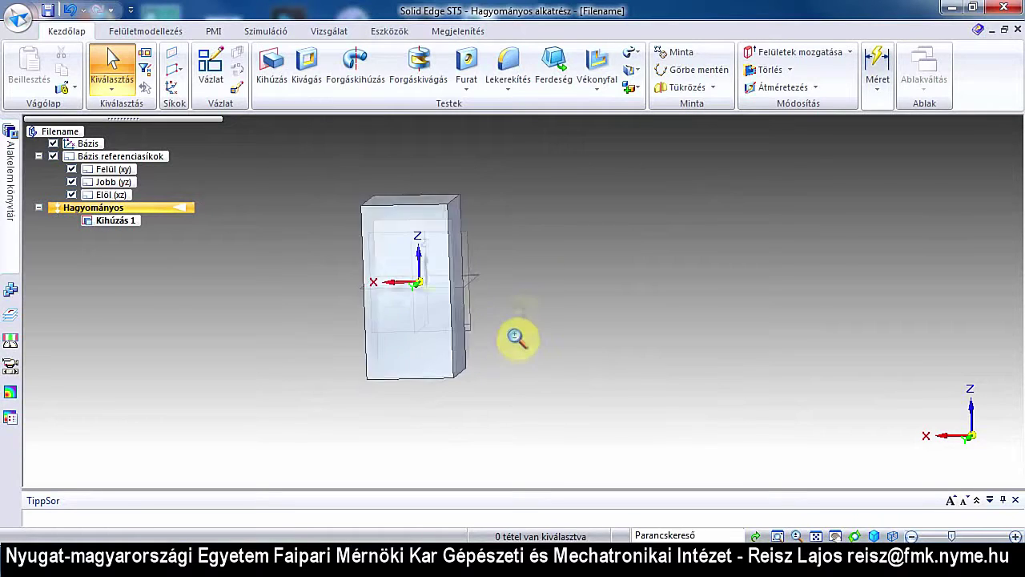
pyautogui.scroll(-2, 517, 339)
pyautogui.scroll(1, 524, 293)
pyautogui.scroll(1, 524, 332)
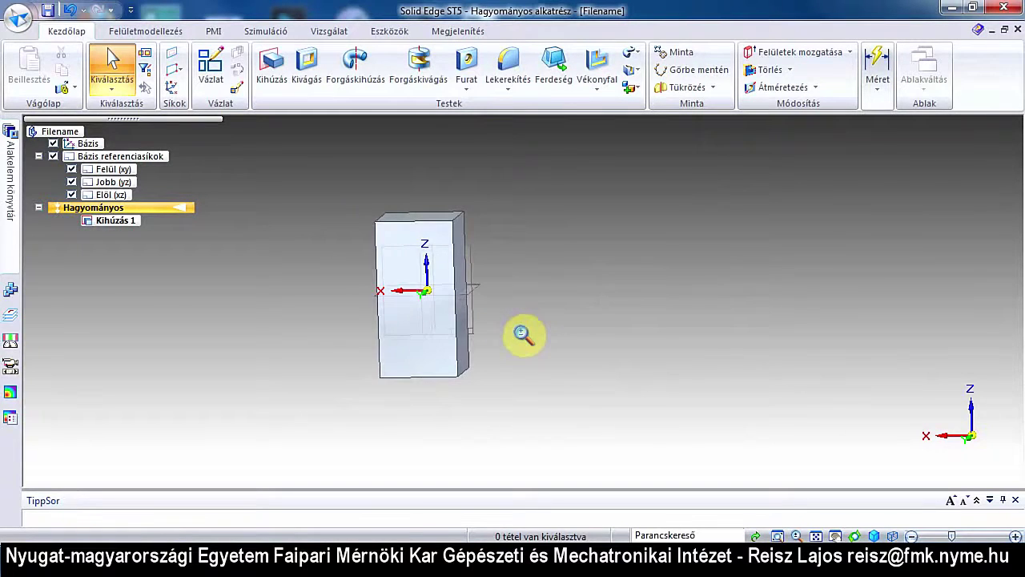
pyautogui.scroll(-3, 524, 335)
pyautogui.scroll(2, 524, 302)
pyautogui.scroll(2, 529, 348)
pyautogui.scroll(-2, 533, 368)
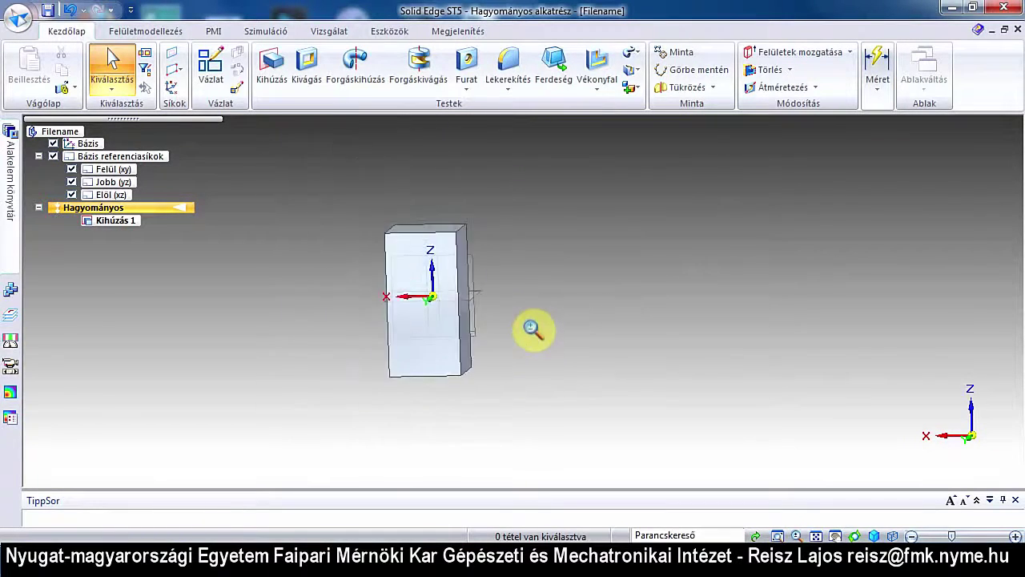
pyautogui.scroll(2, 534, 349)
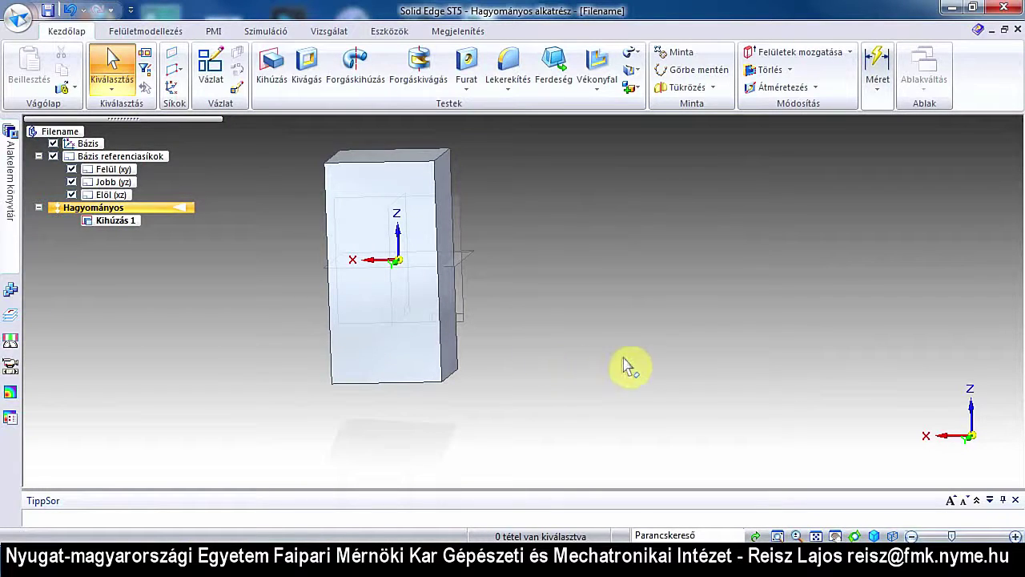
# Orbit to the block's top face and zoom in until it leaves the viewport
pyautogui.moveTo(625, 362)
pyautogui.mouseDown(button='middle')
pyautogui.moveTo(617, 393)
pyautogui.moveTo(632, 429)
pyautogui.mouseUp(button='middle')
pyautogui.scroll(2, 633, 433)
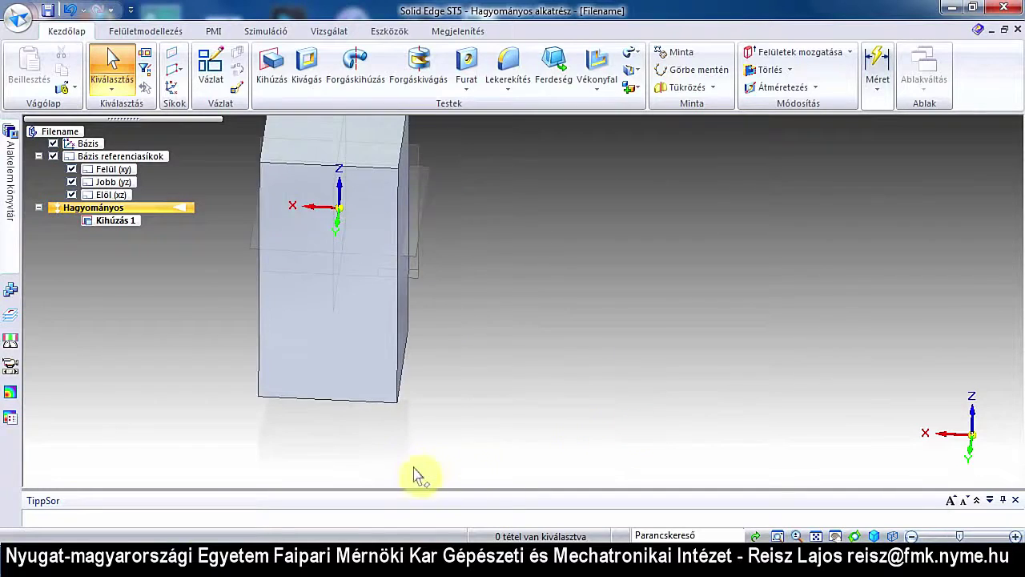
pyautogui.scroll(3, 550, 435)
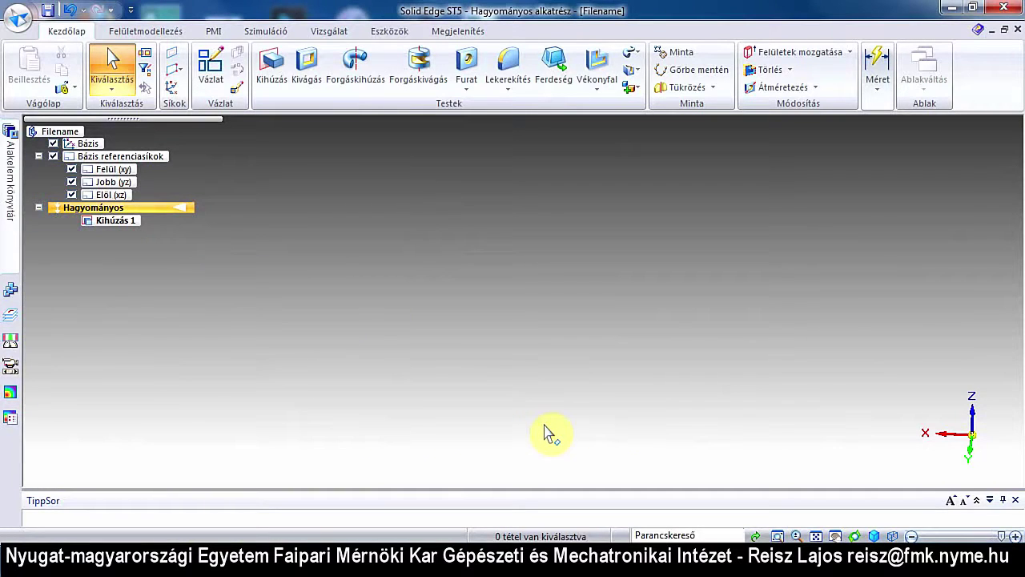
pyautogui.scroll(-1, 550, 435)
pyautogui.scroll(-2, 550, 435)
pyautogui.scroll(1, 551, 433)
pyautogui.scroll(1, 551, 432)
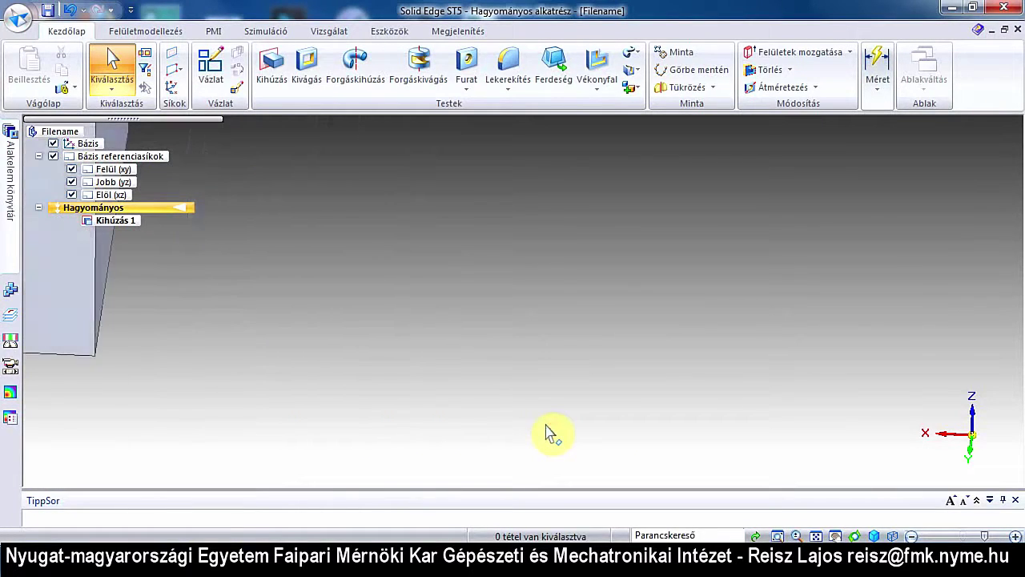
pyautogui.scroll(1, 552, 432)
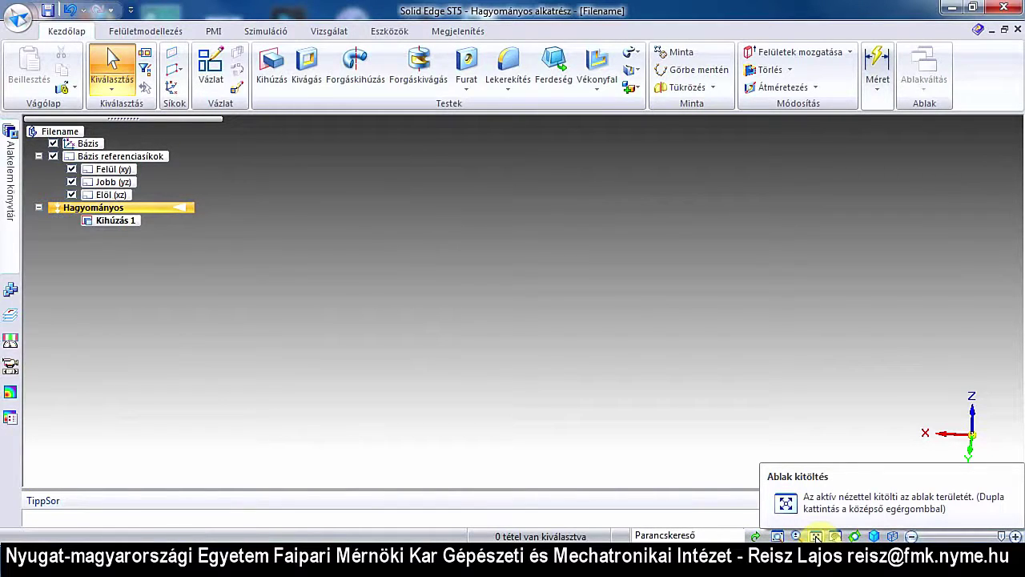
# Fit the whole block back into view and zoom it to a moderate size
pyautogui.click(816, 536)
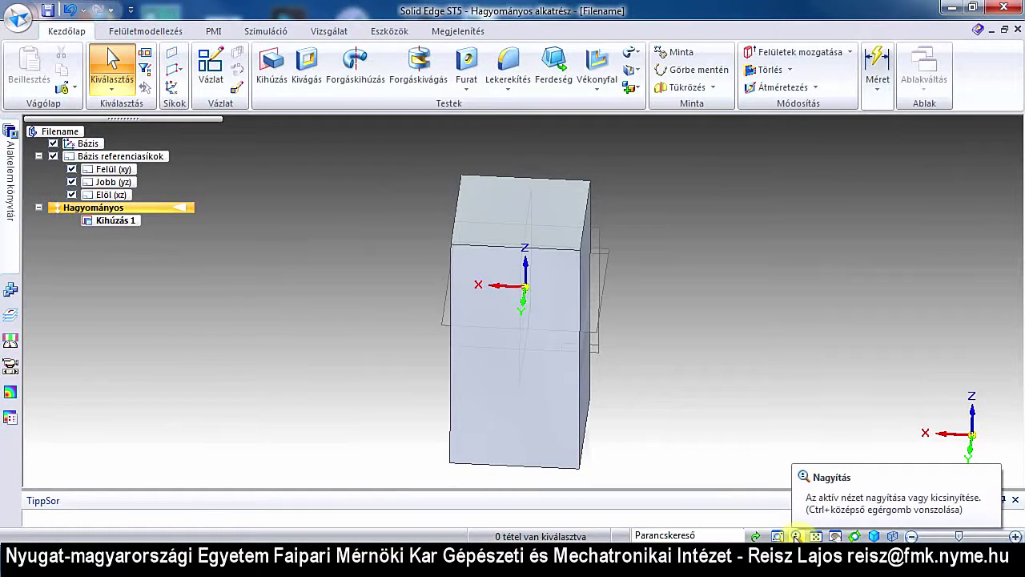
pyautogui.click(795, 535)
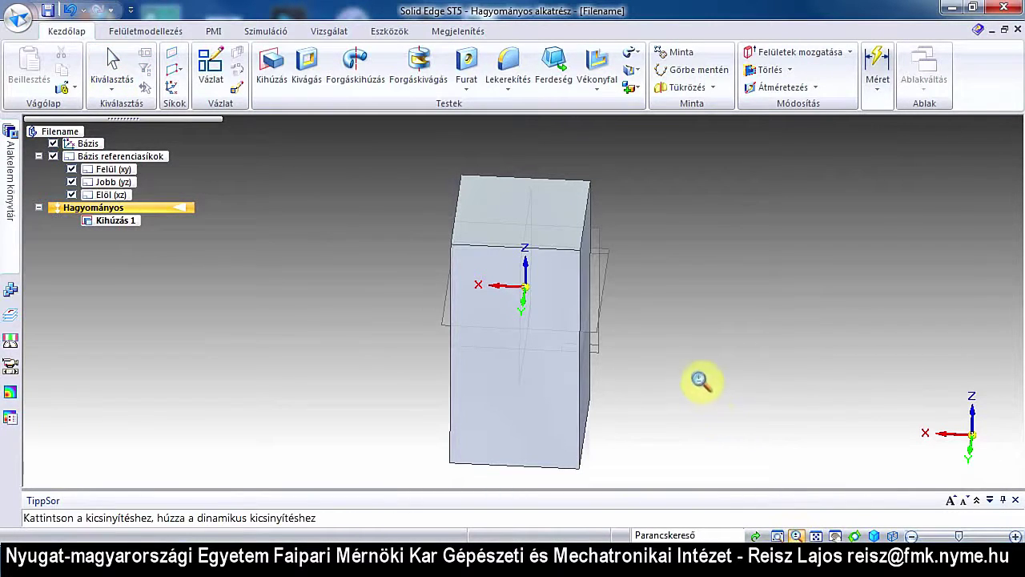
pyautogui.moveTo(701, 382)
pyautogui.mouseDown()
pyautogui.moveTo(717, 343)
pyautogui.moveTo(705, 394)
pyautogui.moveTo(713, 377)
pyautogui.mouseUp()
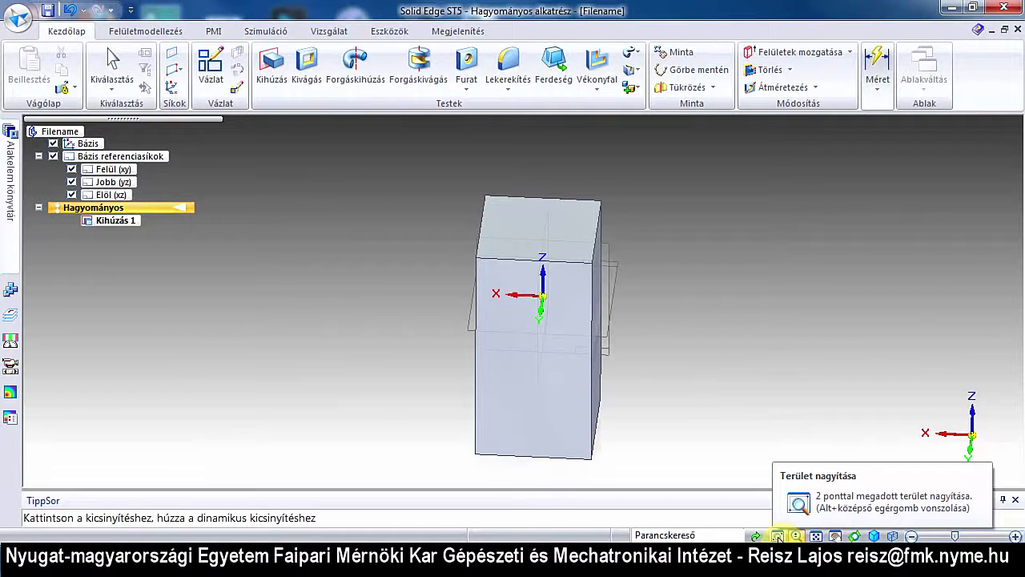
pyautogui.click(777, 535)
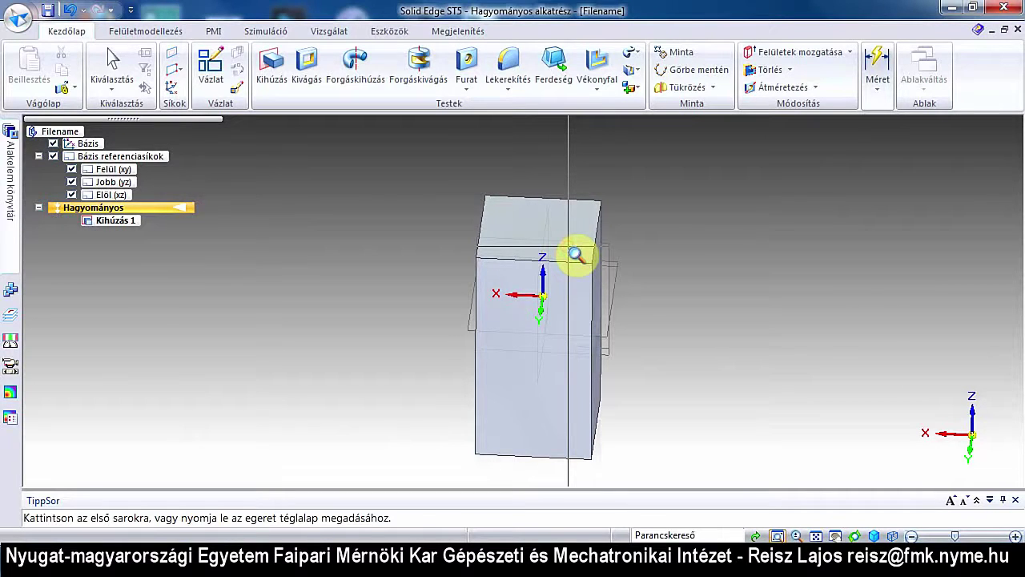
# Zoom into the block's upper right corner with an area rectangle
pyautogui.moveTo(568, 248); pyautogui.dragTo(617, 286)
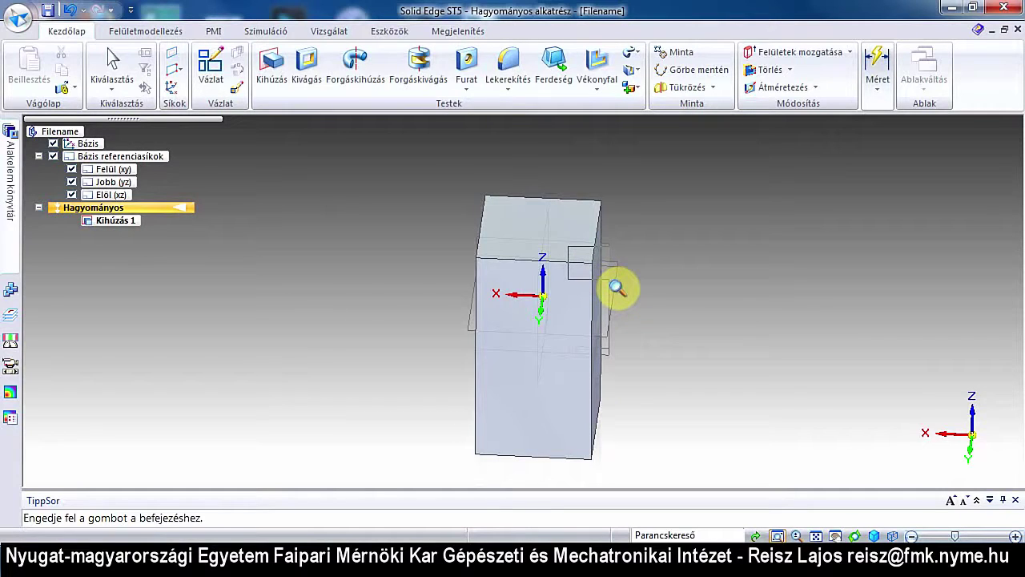
pyautogui.moveTo(618, 287); pyautogui.dragTo(618, 286)
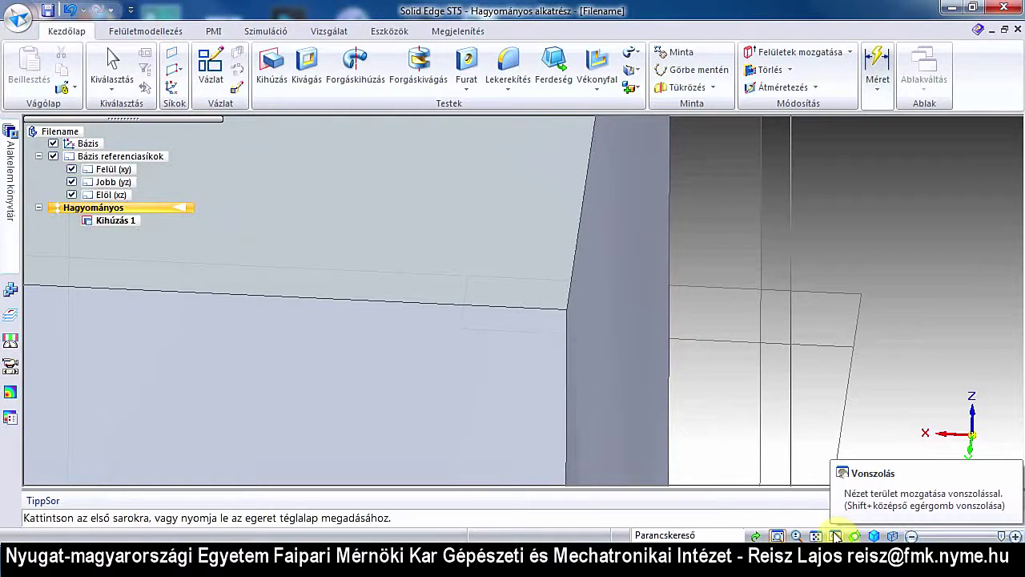
# Pan and zoom out to show the whole block, then orbit it to view the top face tilted
pyautogui.click(836, 535)
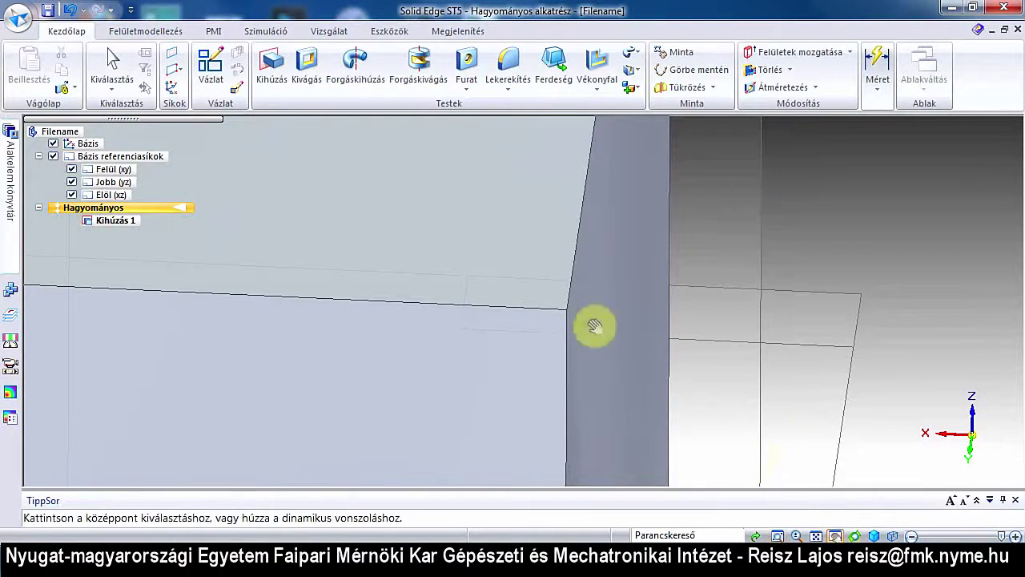
pyautogui.moveTo(539, 301)
pyautogui.mouseDown()
pyautogui.moveTo(837, 297)
pyautogui.moveTo(532, 270)
pyautogui.mouseUp()
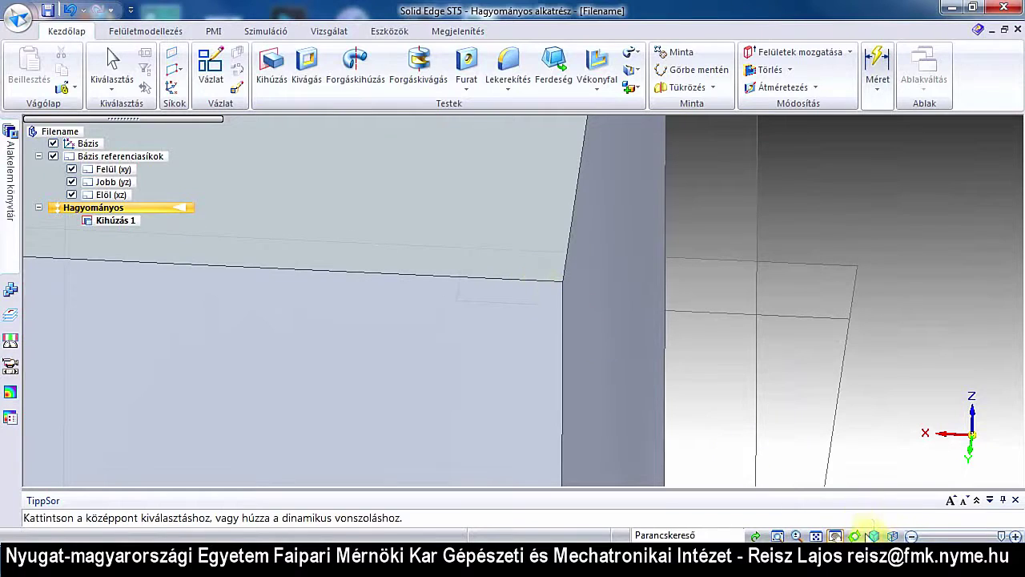
pyautogui.scroll(-3, 785, 428)
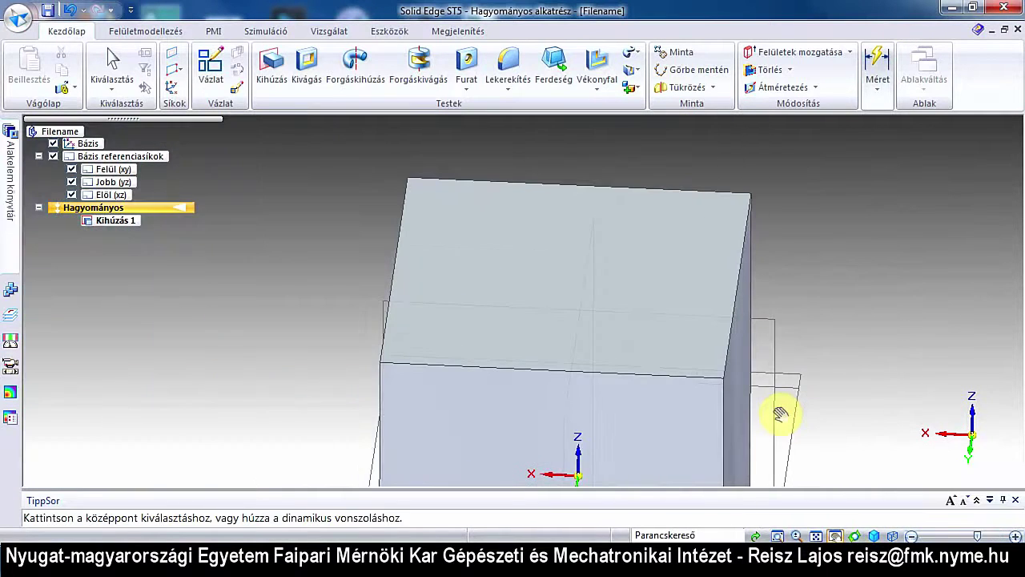
pyautogui.press('Escape')
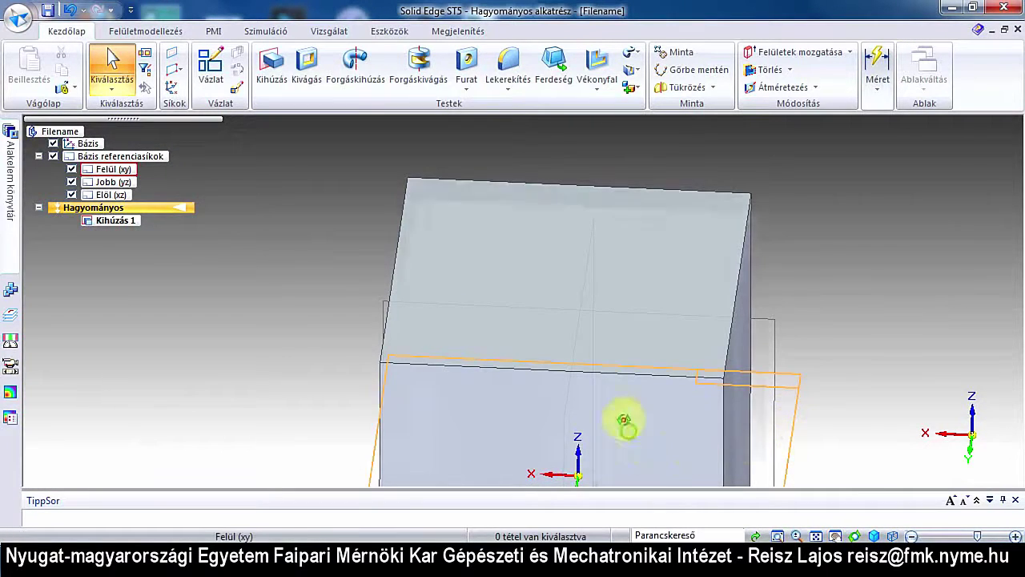
pyautogui.moveTo(624, 426)
pyautogui.mouseDown(button='middle')
pyautogui.moveTo(622, 466)
pyautogui.moveTo(564, 408)
pyautogui.moveTo(755, 355)
pyautogui.moveTo(755, 428)
pyautogui.moveTo(590, 389)
pyautogui.moveTo(649, 336)
pyautogui.moveTo(733, 440)
pyautogui.moveTo(648, 458)
pyautogui.moveTo(636, 476)
pyautogui.moveTo(737, 505)
pyautogui.moveTo(724, 499)
pyautogui.moveTo(783, 488)
pyautogui.moveTo(774, 488)
pyautogui.mouseUp(button='middle')
pyautogui.moveTo(632, 442)
pyautogui.mouseDown(button='middle')
pyautogui.moveTo(737, 345)
pyautogui.moveTo(781, 334)
pyautogui.moveTo(796, 374)
pyautogui.mouseUp(button='middle')
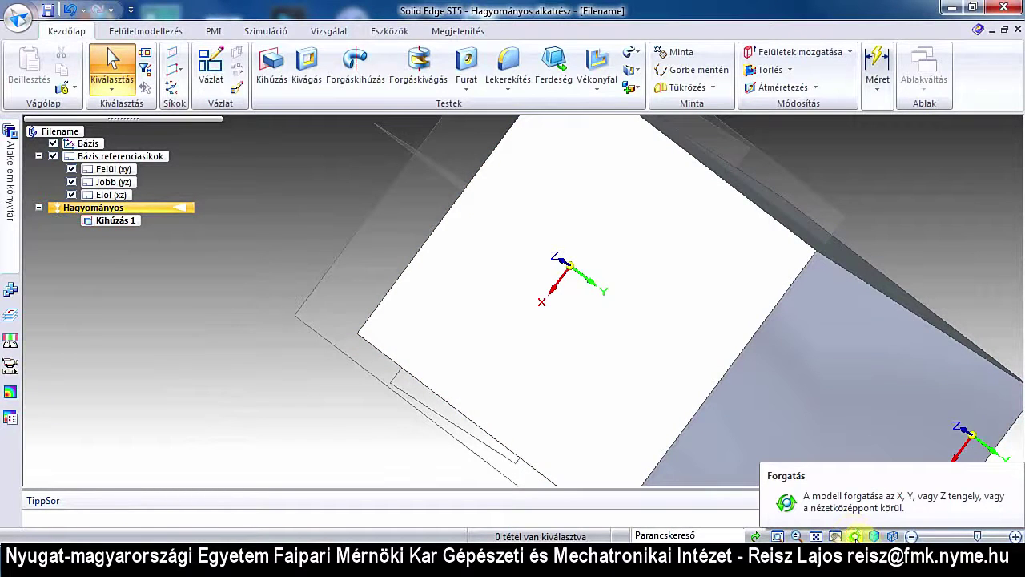
# Rotate the block 33° about the X axis and close the quick-rotate help note
pyautogui.click(855, 536)
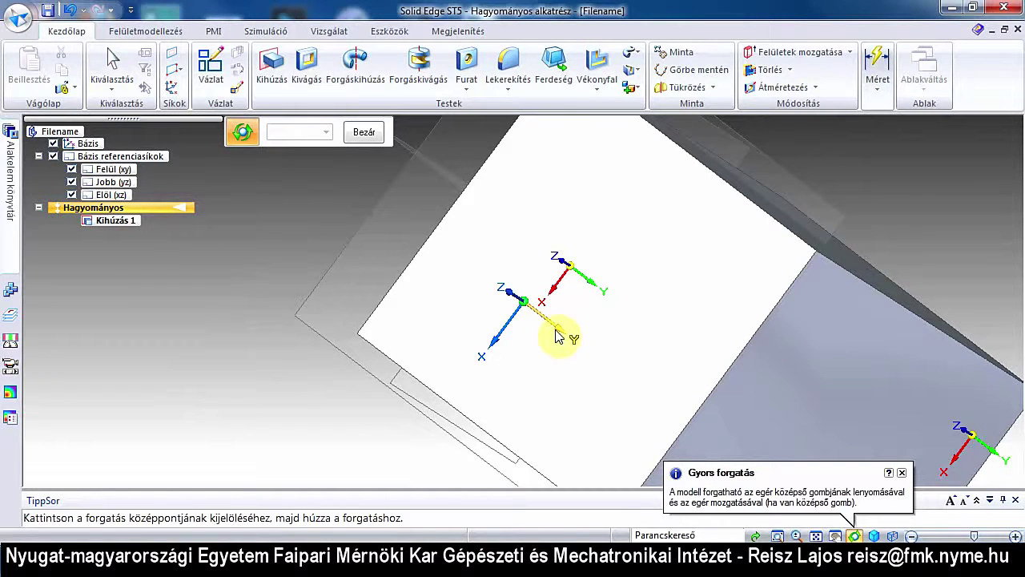
pyautogui.moveTo(558, 336)
pyautogui.mouseDown()
pyautogui.moveTo(577, 300)
pyautogui.moveTo(497, 347)
pyautogui.moveTo(622, 238)
pyautogui.moveTo(607, 286)
pyautogui.mouseUp()
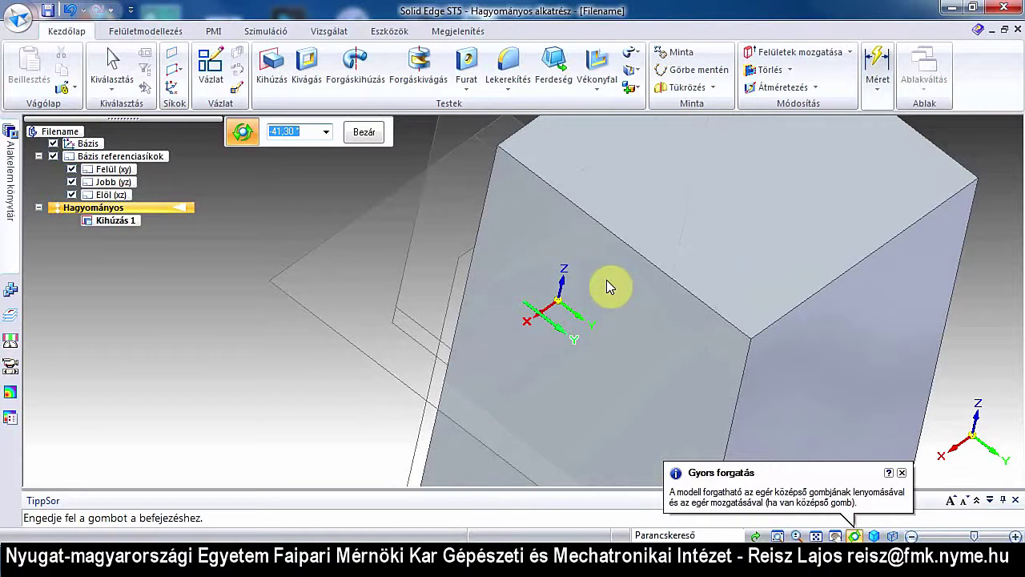
pyautogui.moveTo(606, 279)
pyautogui.mouseDown()
pyautogui.moveTo(497, 340)
pyautogui.moveTo(639, 244)
pyautogui.mouseUp()
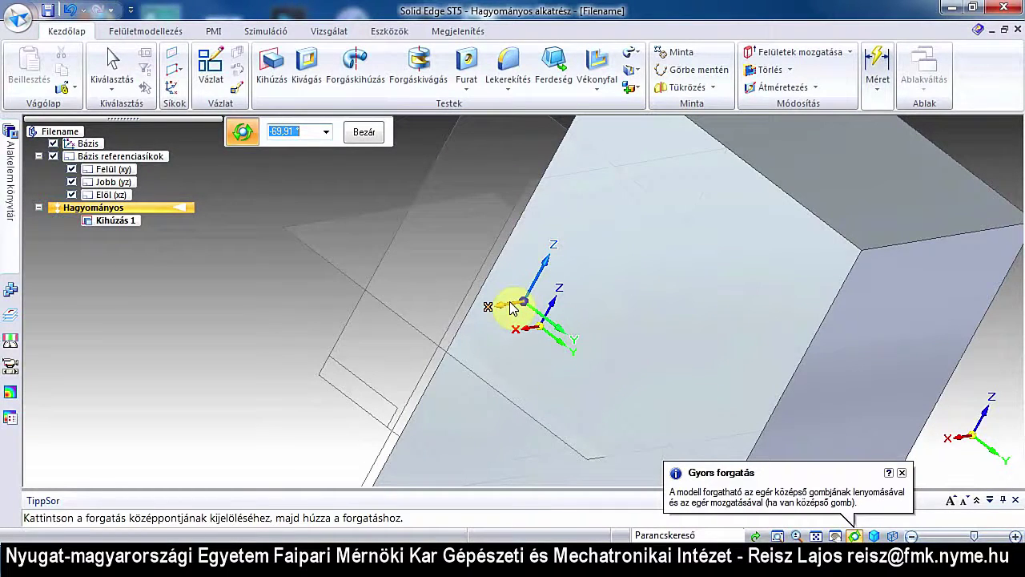
pyautogui.moveTo(513, 307); pyautogui.dragTo(512, 307)
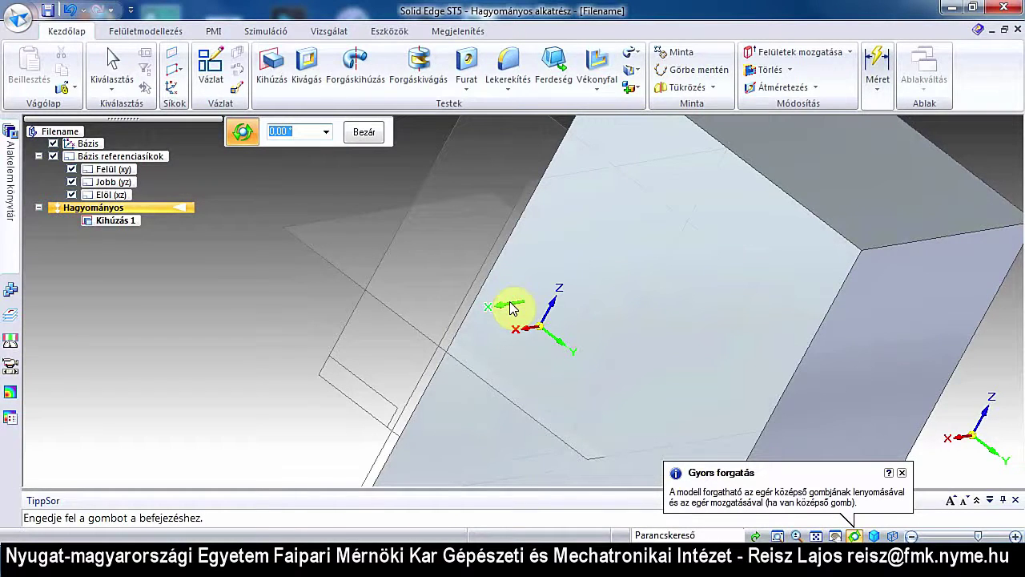
pyautogui.moveTo(512, 307); pyautogui.dragTo(514, 265)
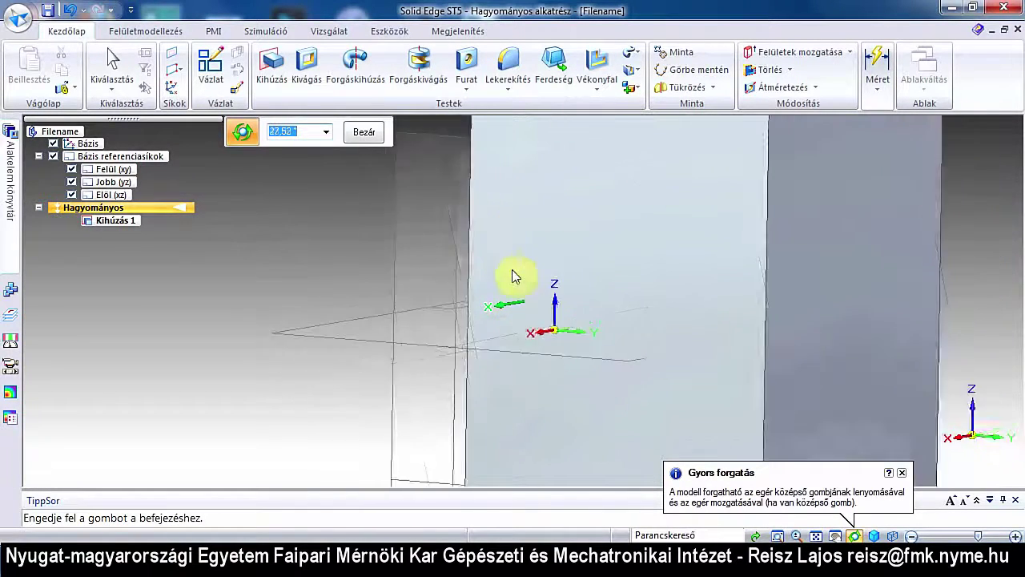
pyautogui.moveTo(514, 264); pyautogui.dragTo(513, 254)
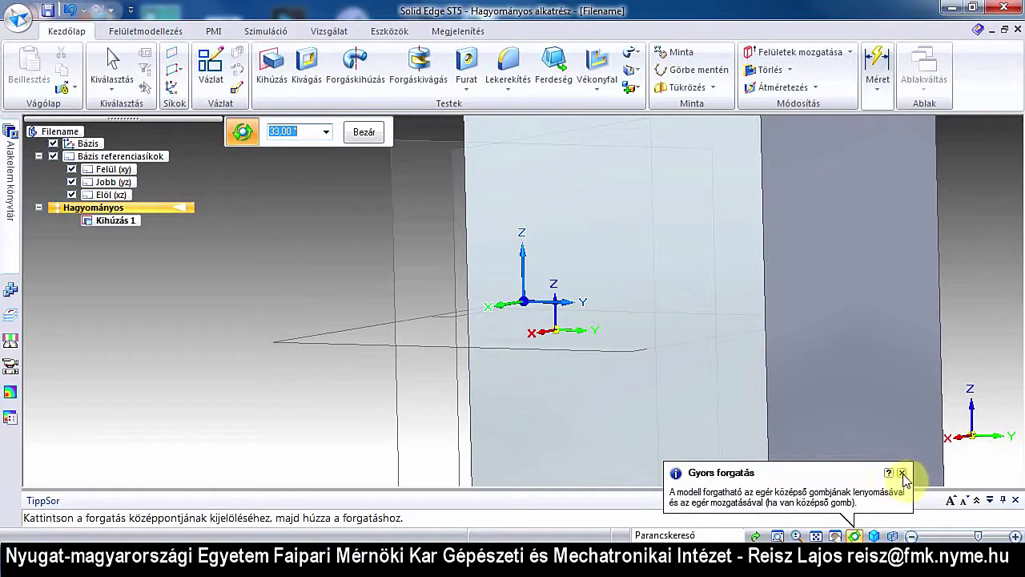
pyautogui.click(902, 474)
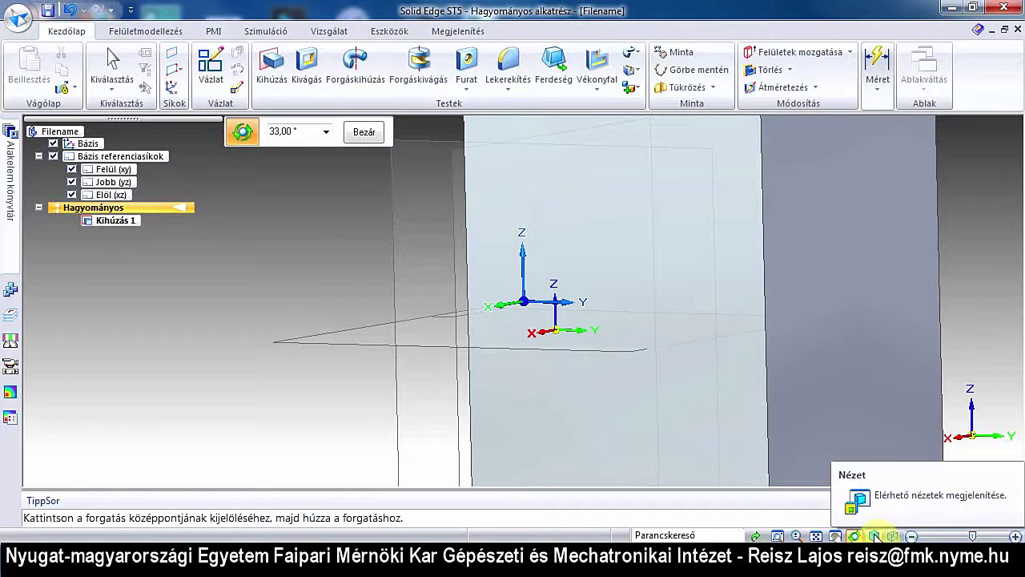
# Step through the front, back, left, right, top and bottom standard views of the block
pyautogui.click(875, 535)
pyautogui.click(871, 447)
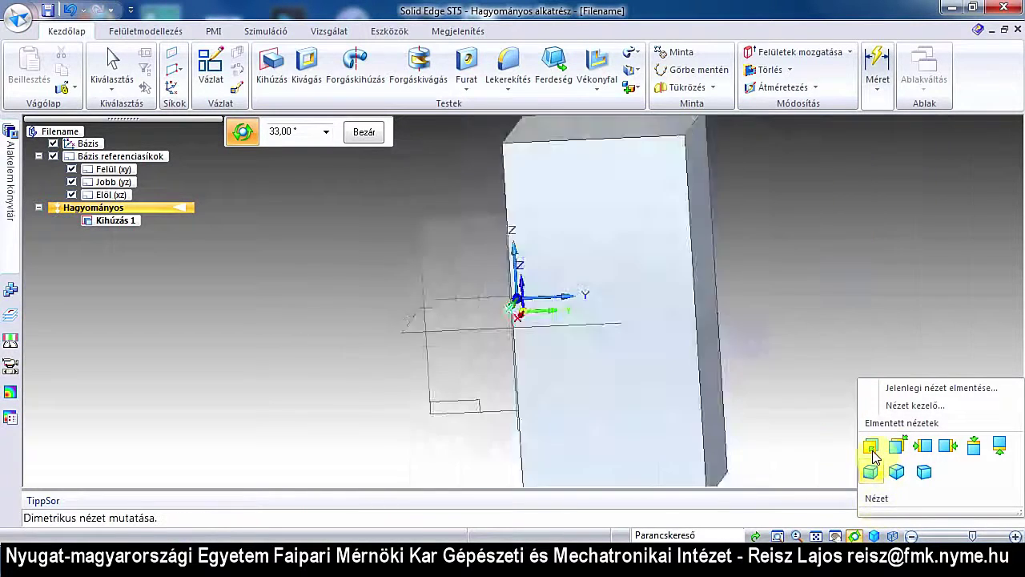
pyautogui.click(873, 449)
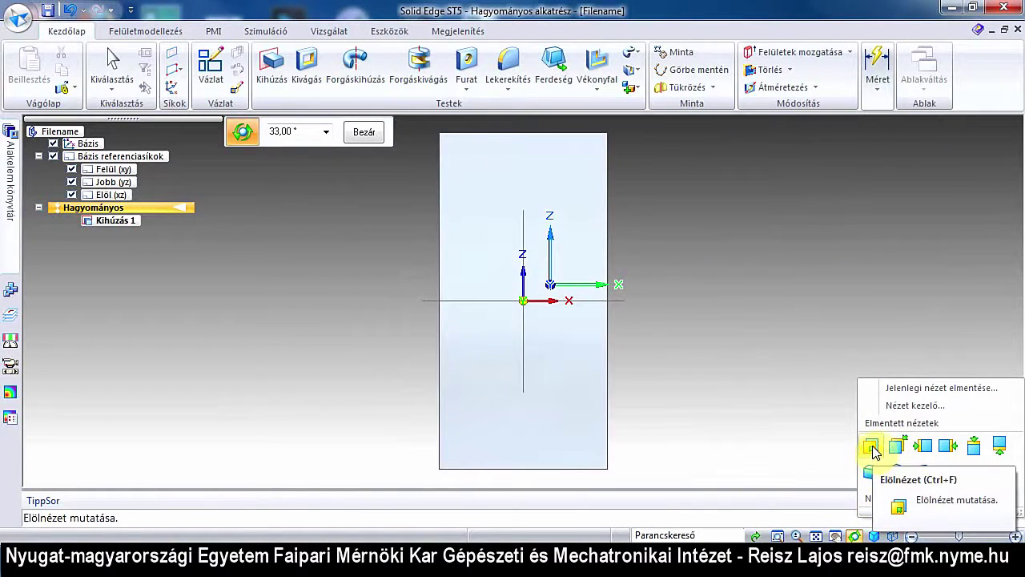
pyautogui.click(889, 450)
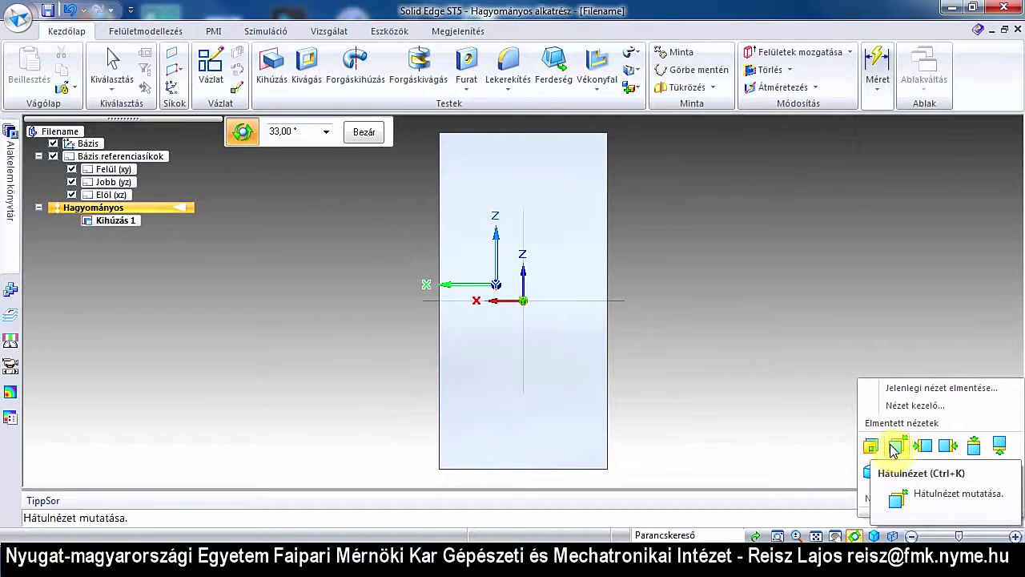
pyautogui.click(884, 450)
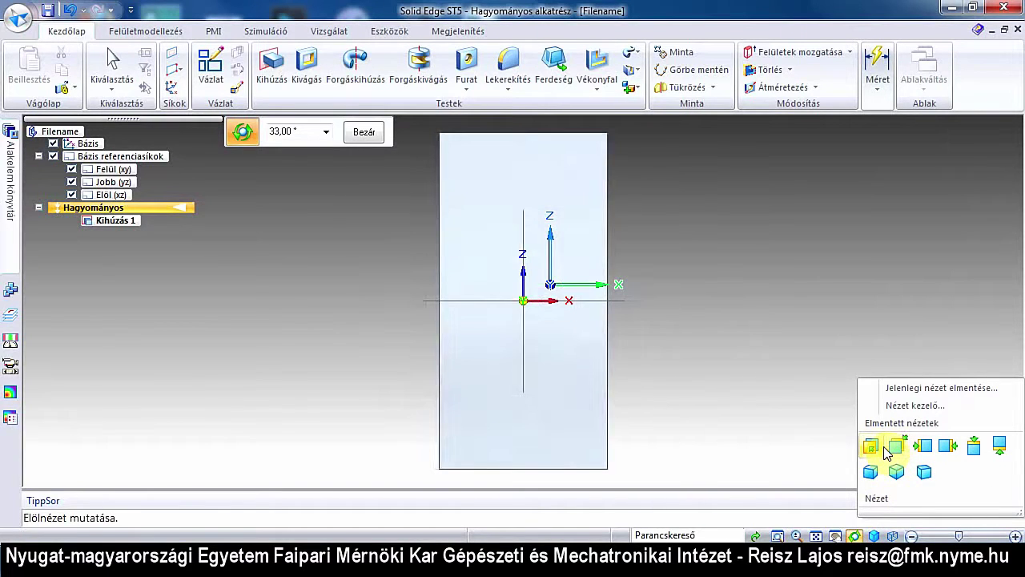
pyautogui.click(895, 451)
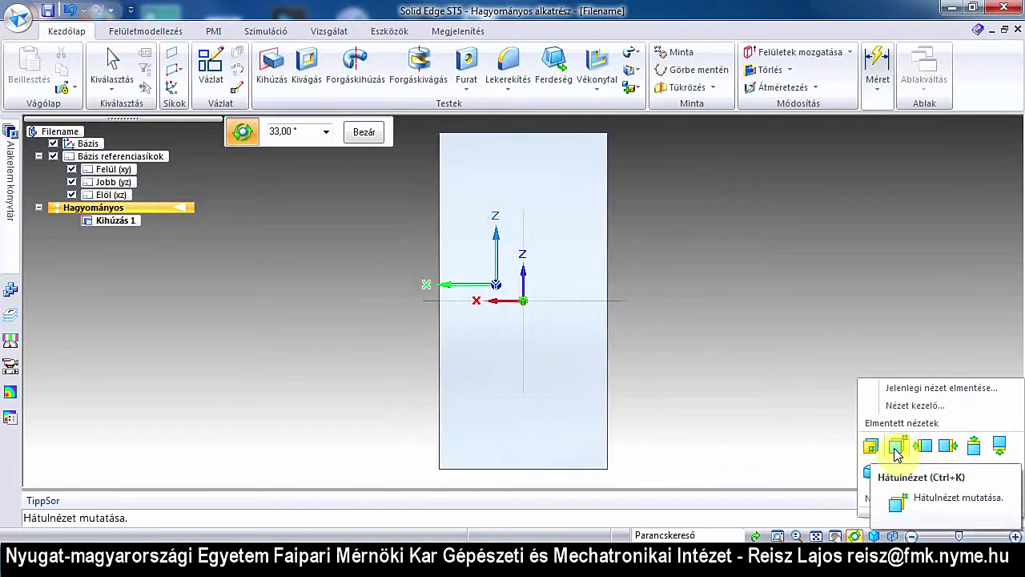
pyautogui.click(922, 449)
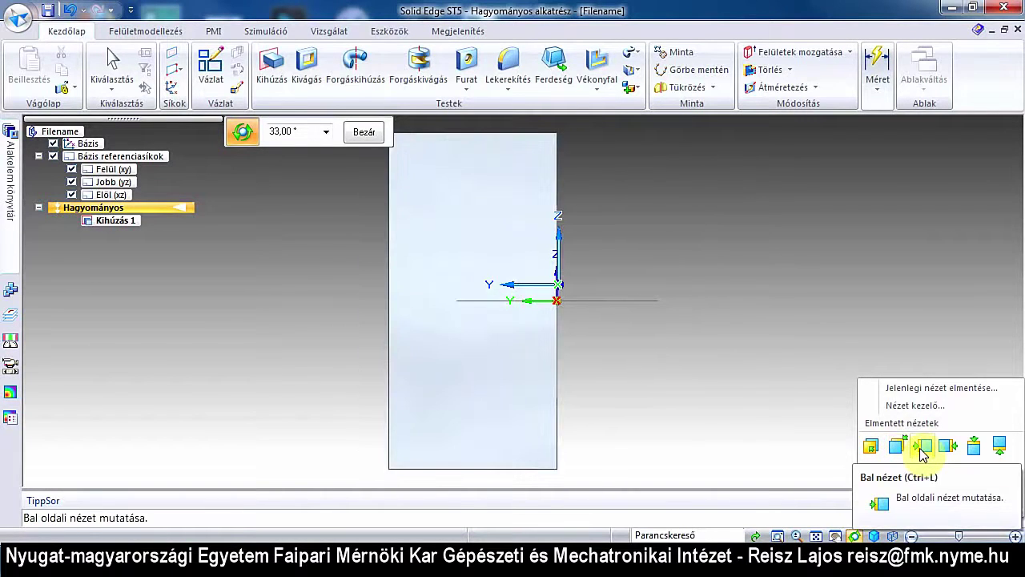
pyautogui.click(948, 449)
pyautogui.click(974, 449)
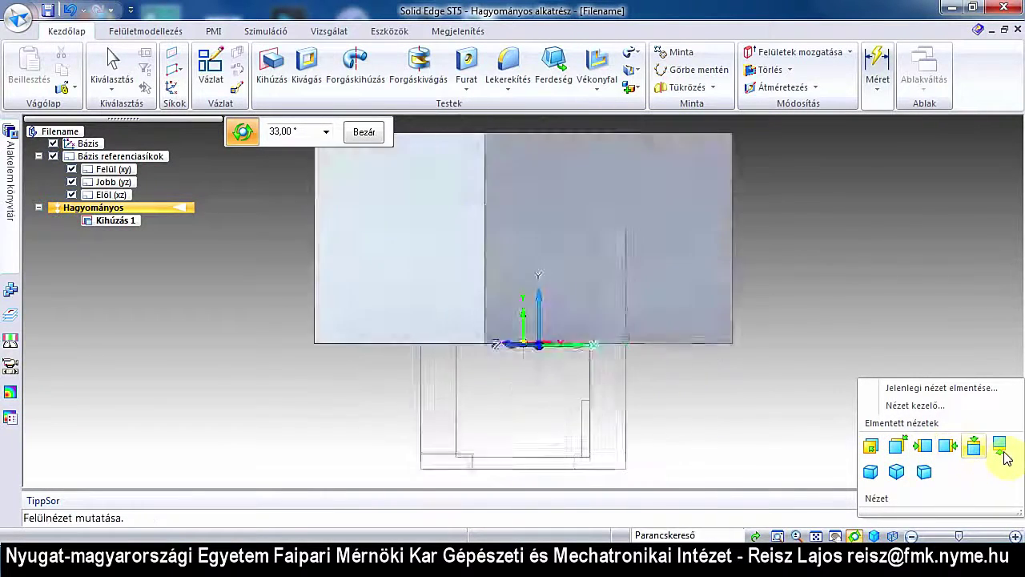
pyautogui.click(1000, 447)
# Cycle through dimetric, isometric and trimetric views, ending in a 3D pictorial view
pyautogui.click(871, 473)
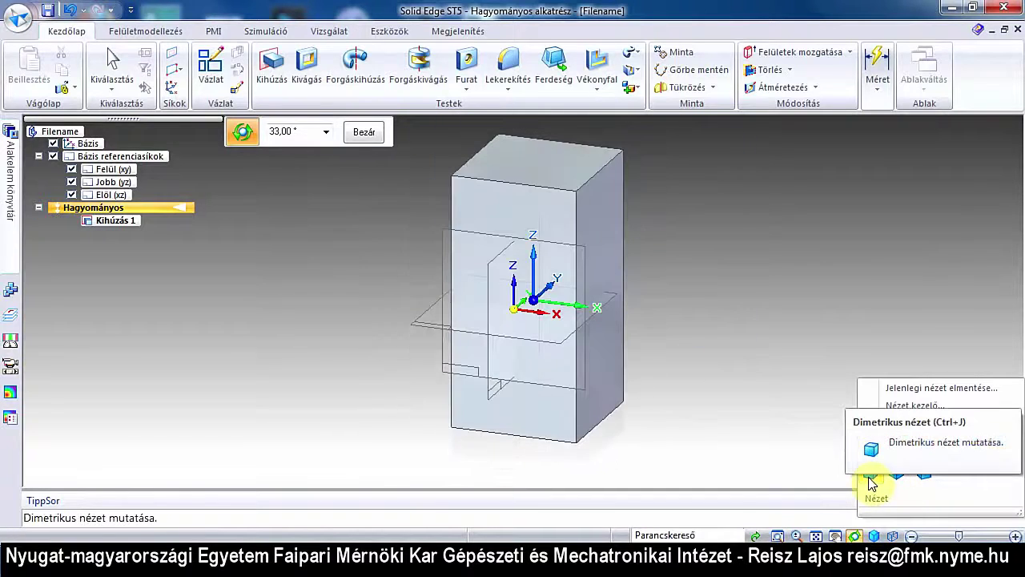
pyautogui.click(896, 475)
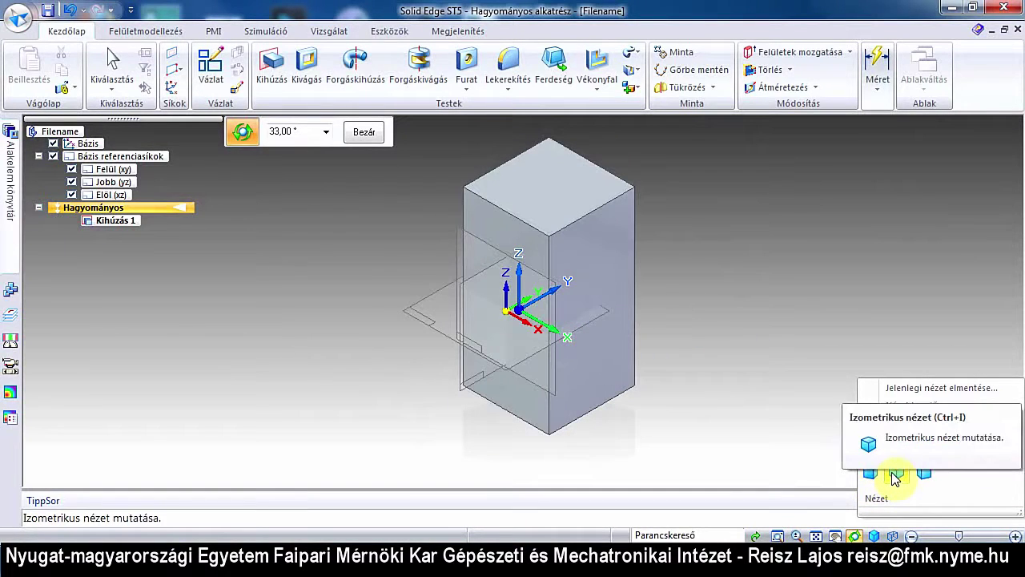
pyautogui.click(923, 472)
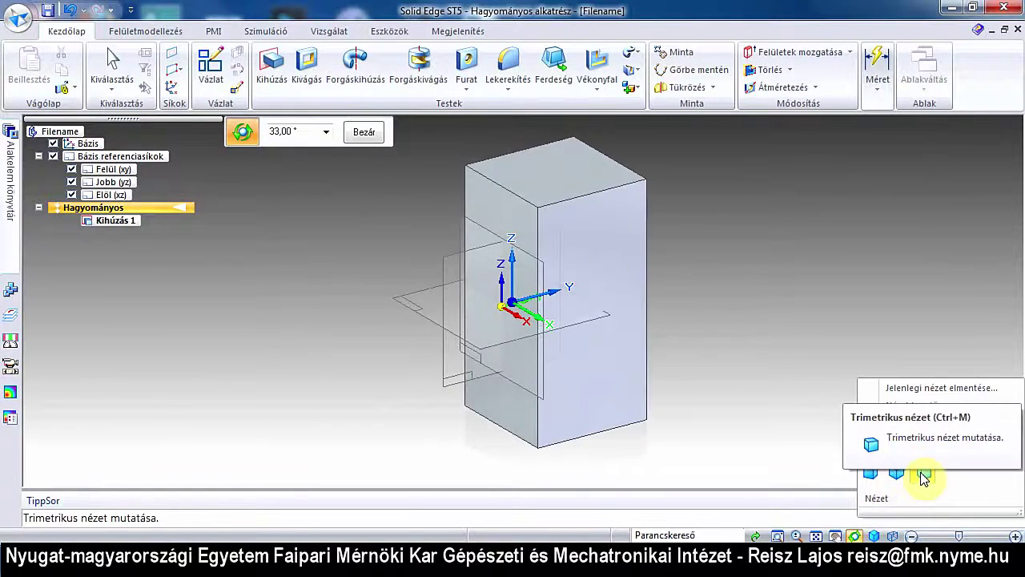
pyautogui.click(878, 477)
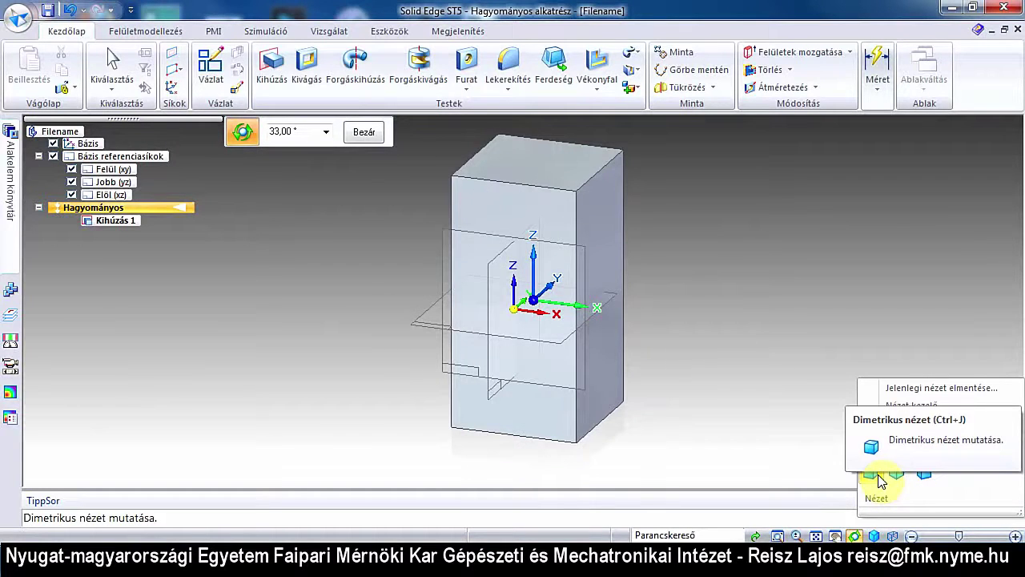
pyautogui.scroll(5, 911, 344)
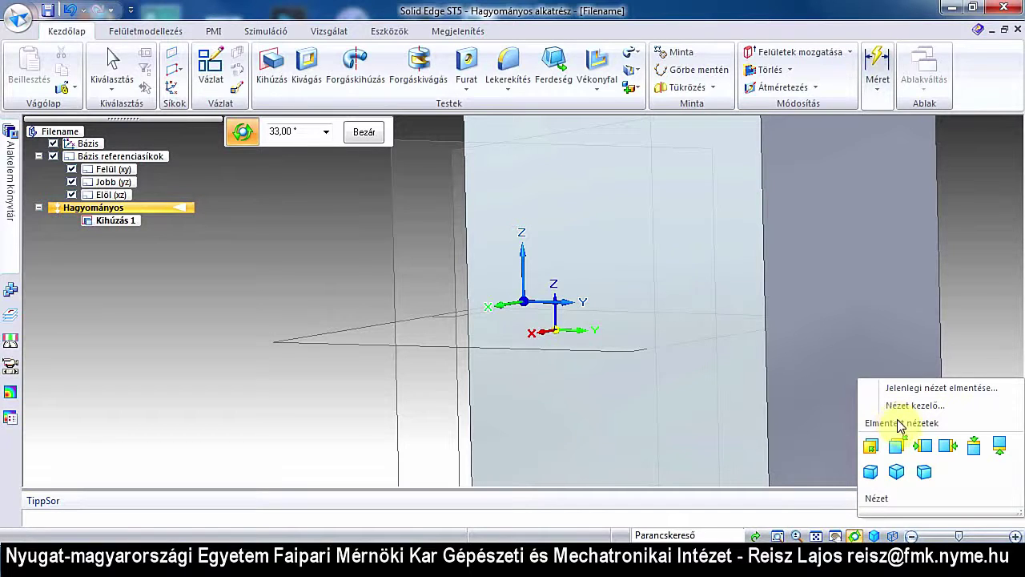
pyautogui.click(895, 446)
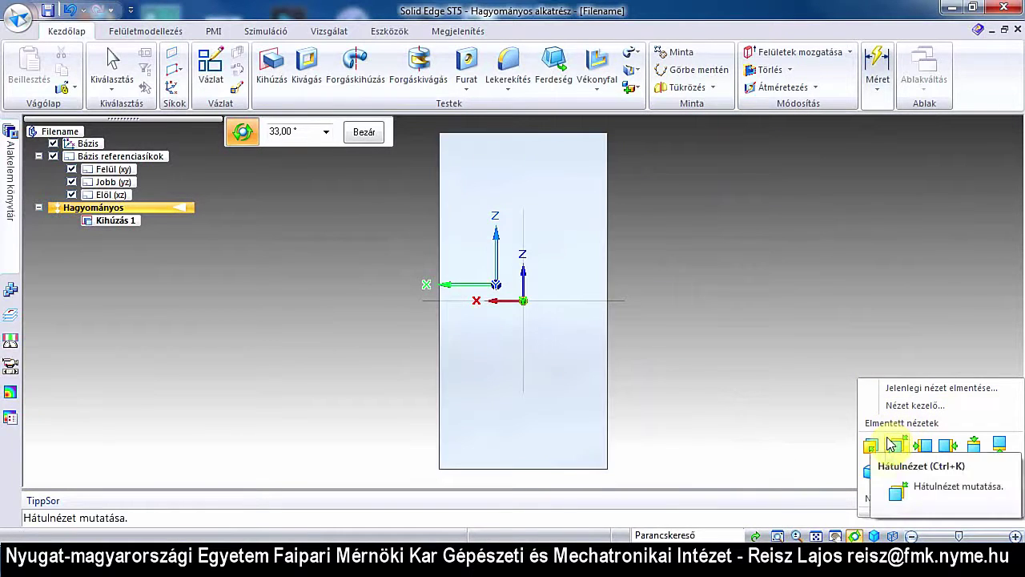
pyautogui.click(924, 472)
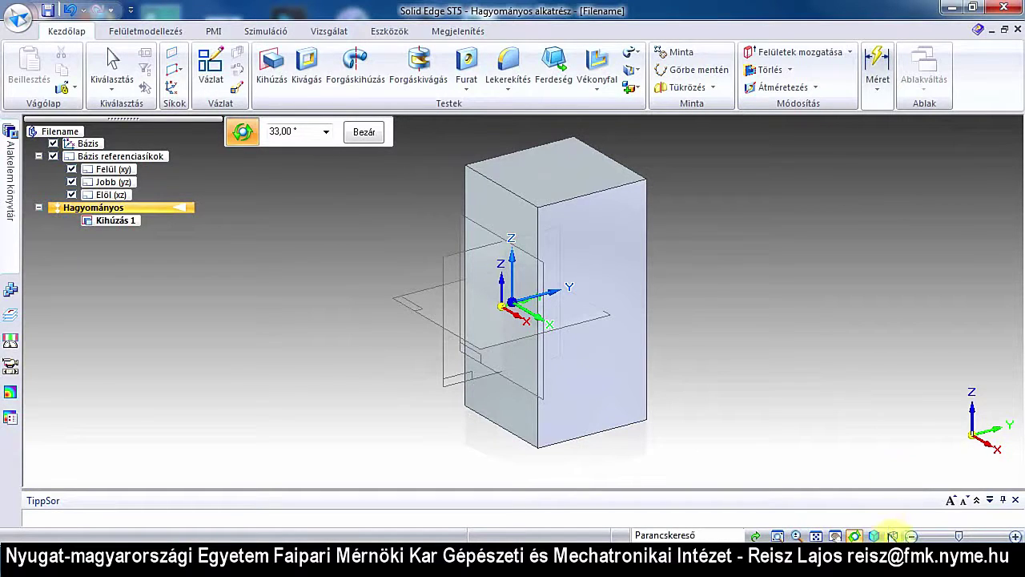
# Switch the block to the Wireframe (Drótváz) display style, then pick Visible and Hidden Edges
pyautogui.click(894, 536)
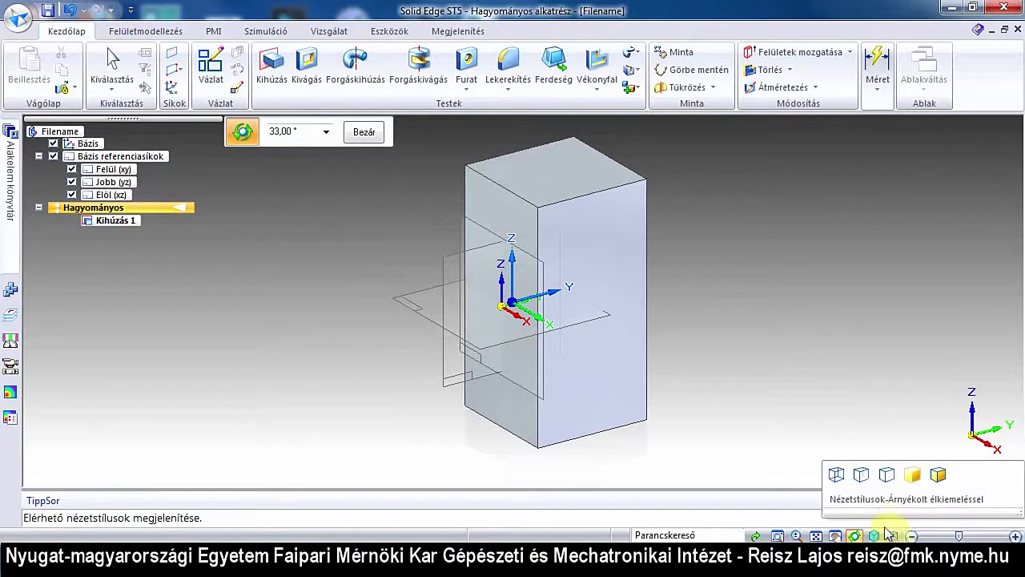
pyautogui.click(836, 478)
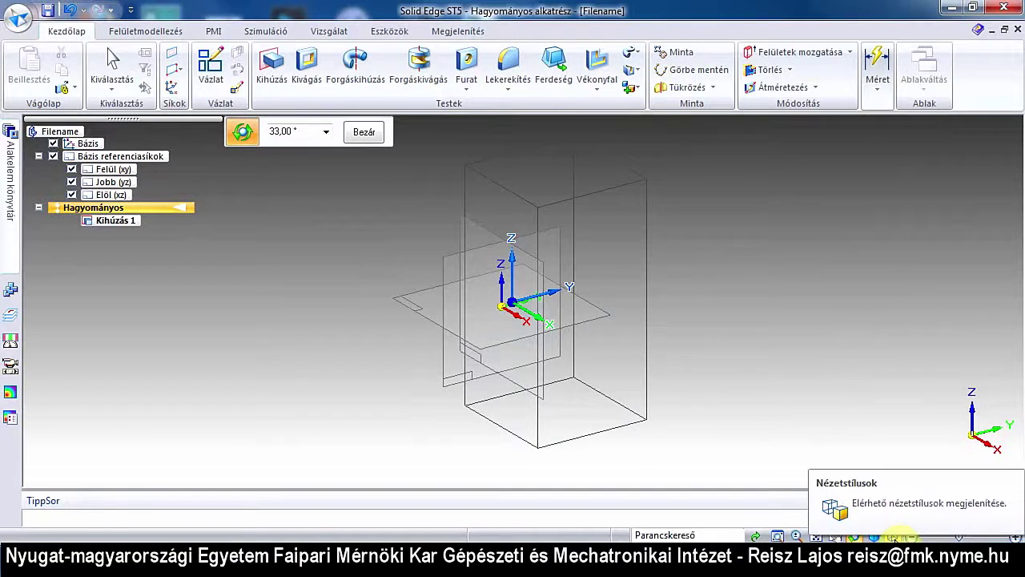
pyautogui.click(893, 536)
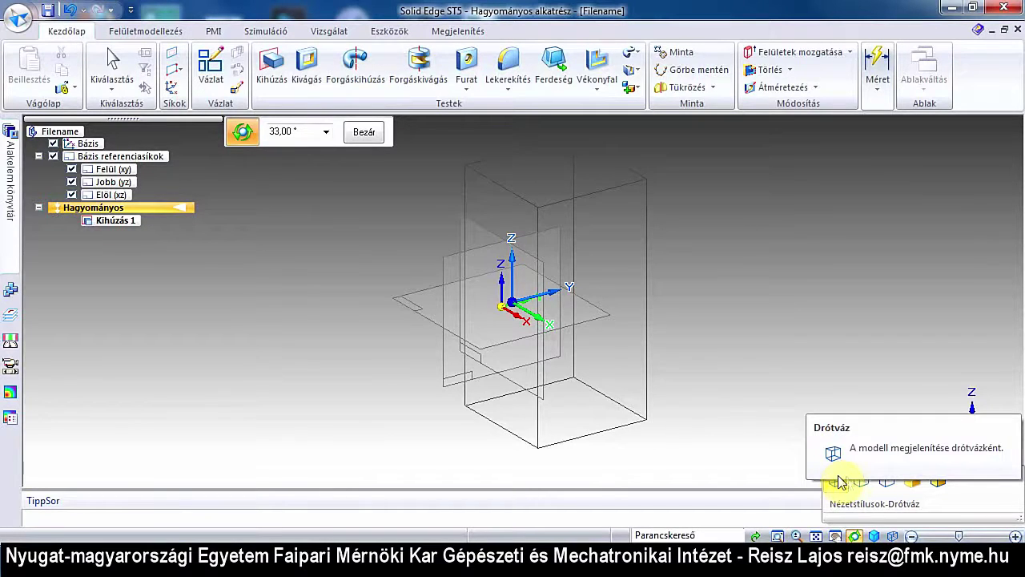
pyautogui.click(840, 481)
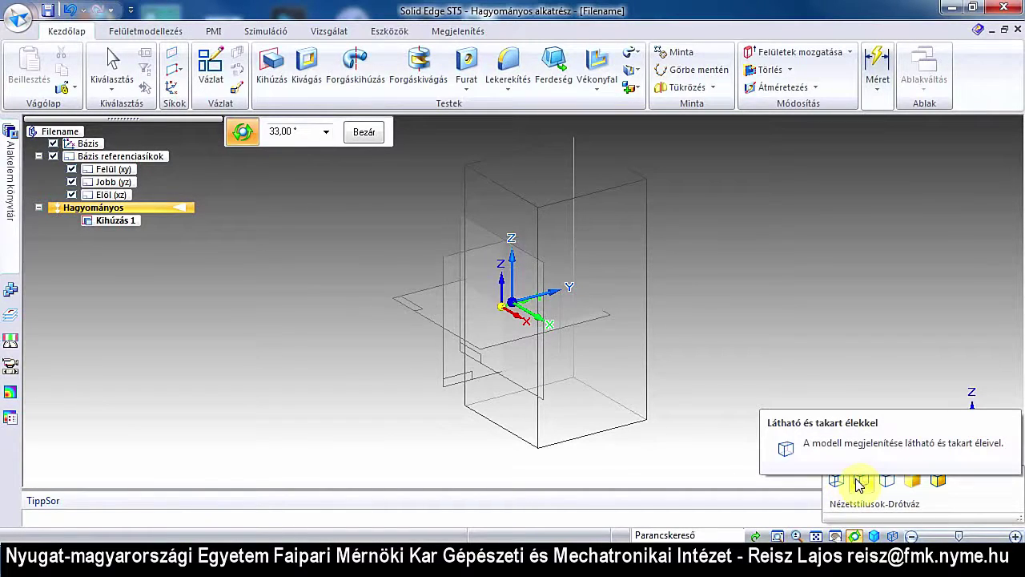
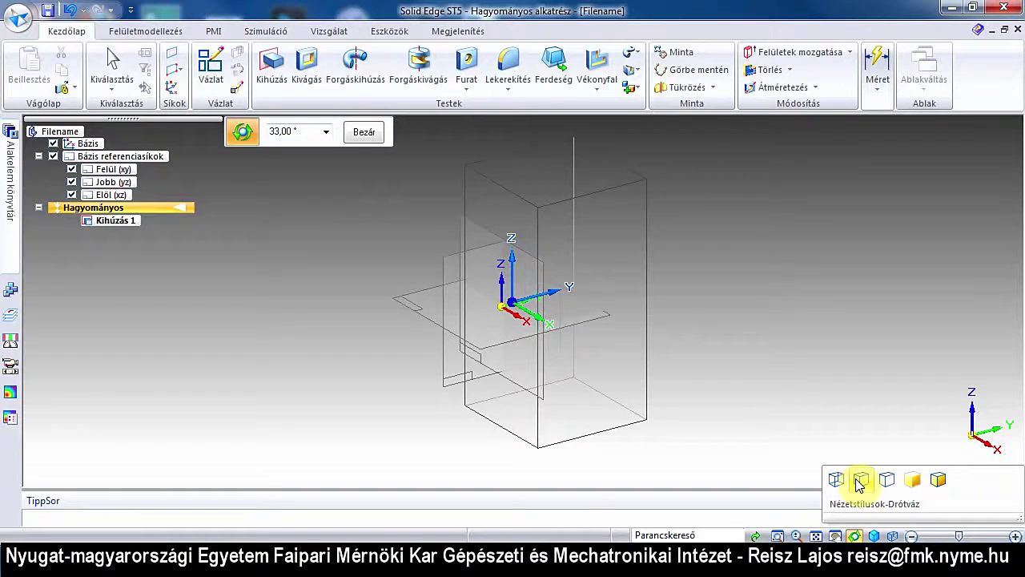
# Cycle the block's view style through Visible Edges and Shaded to Shaded with Visible Edges
pyautogui.click(859, 481)
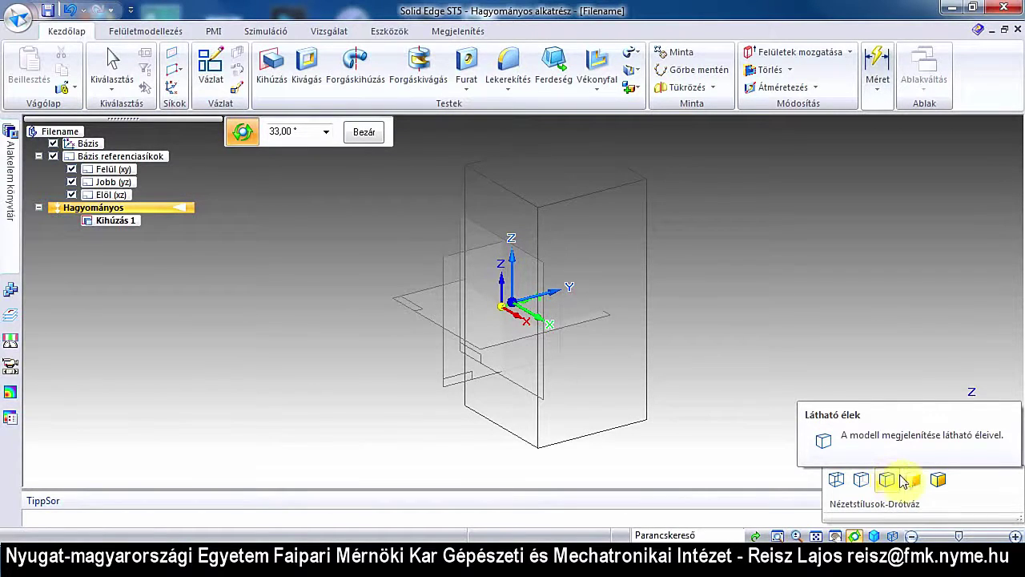
pyautogui.click(913, 480)
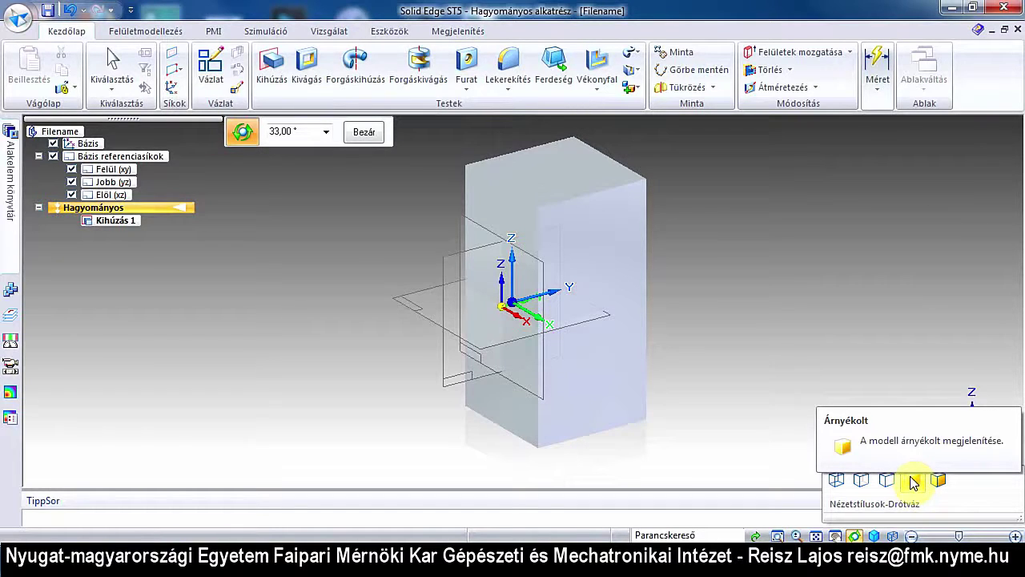
pyautogui.click(938, 481)
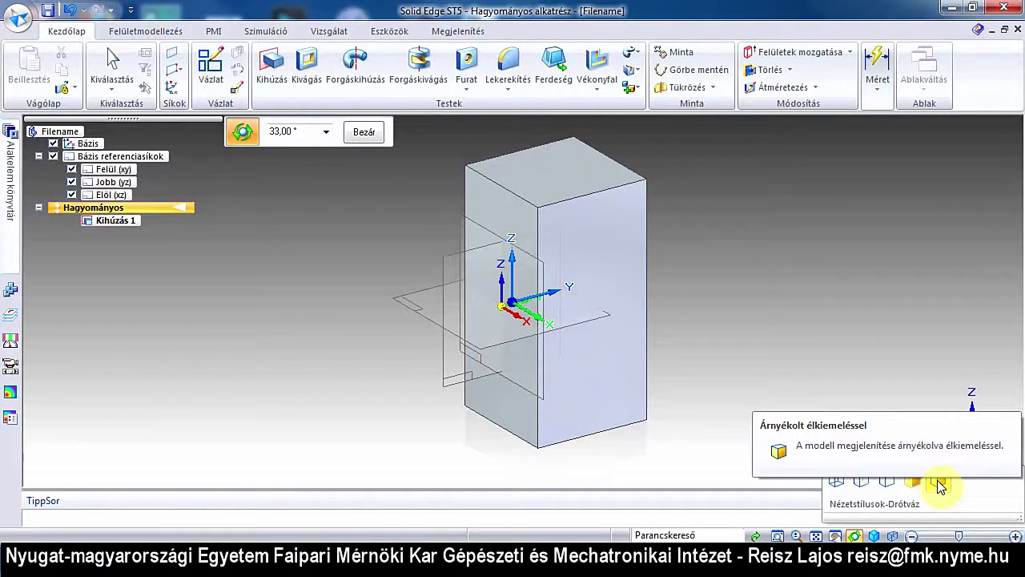
pyautogui.click(939, 483)
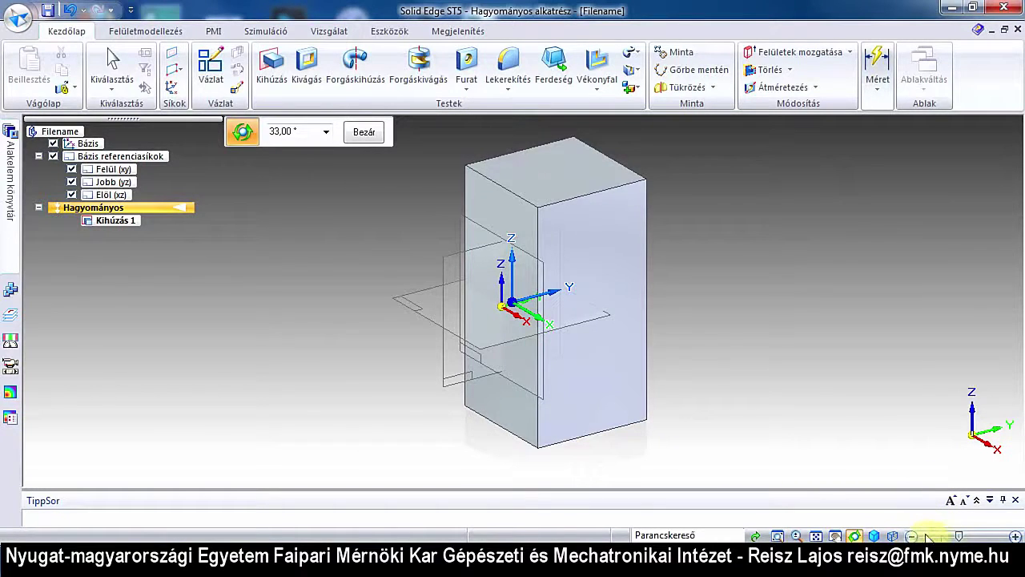
# Zoom in with the status-bar slider until the block fills the view, then enable Rotate view
pyautogui.moveTo(959, 536); pyautogui.dragTo(962, 536)
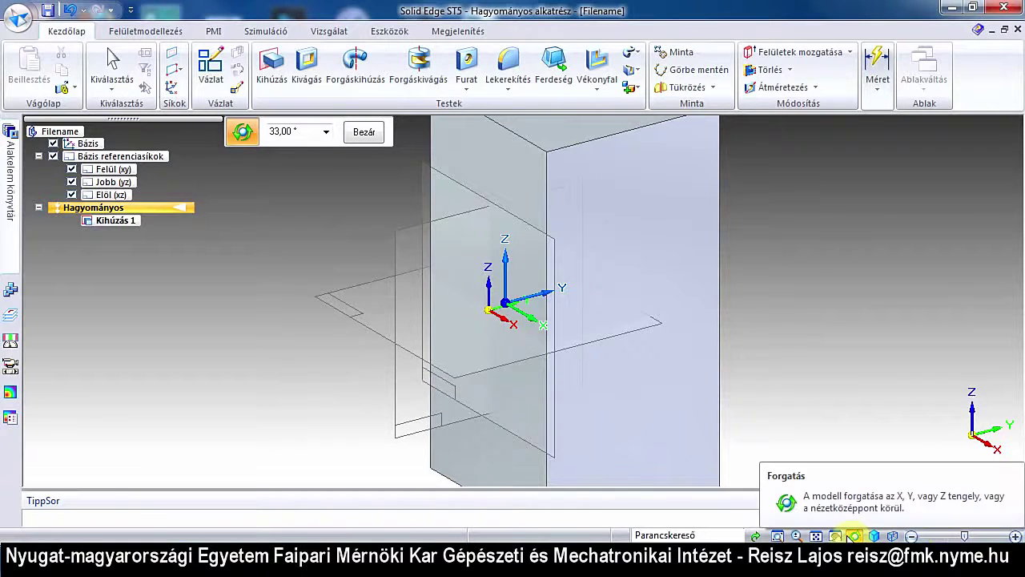
pyautogui.click(854, 535)
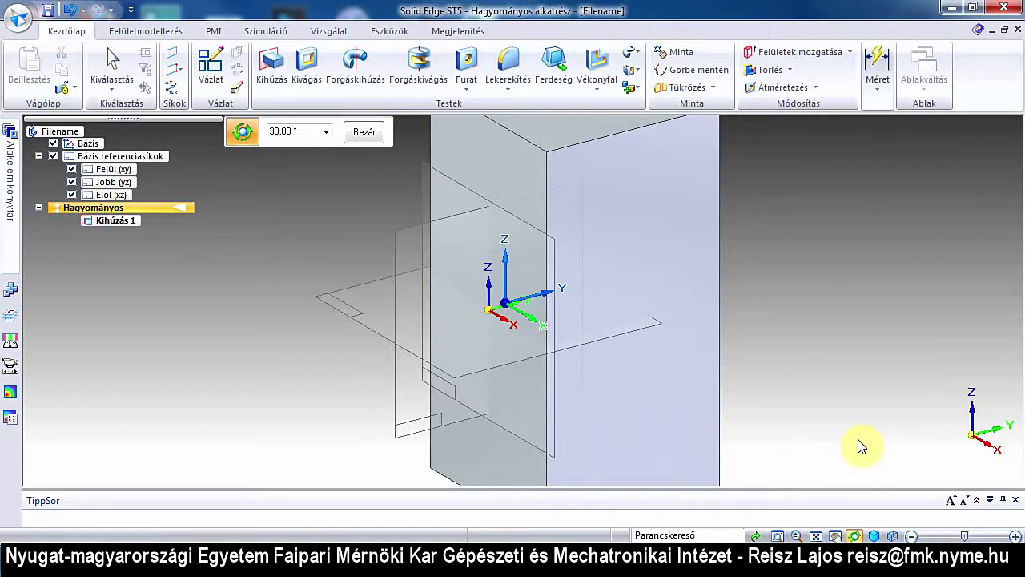
# Start a Kivágás cut and place its sketch on the block's front face
pyautogui.click(308, 66)
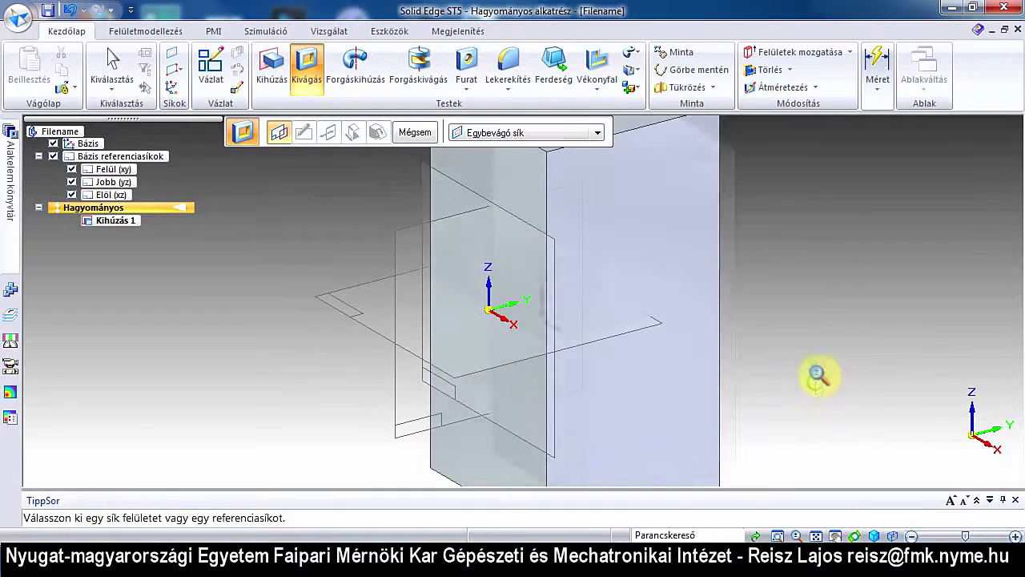
pyautogui.scroll(-3, 819, 373)
pyautogui.keyDown('shift'); pyautogui.moveTo(799, 350); pyautogui.dragTo(698, 350, button='middle'); pyautogui.keyUp('shift')
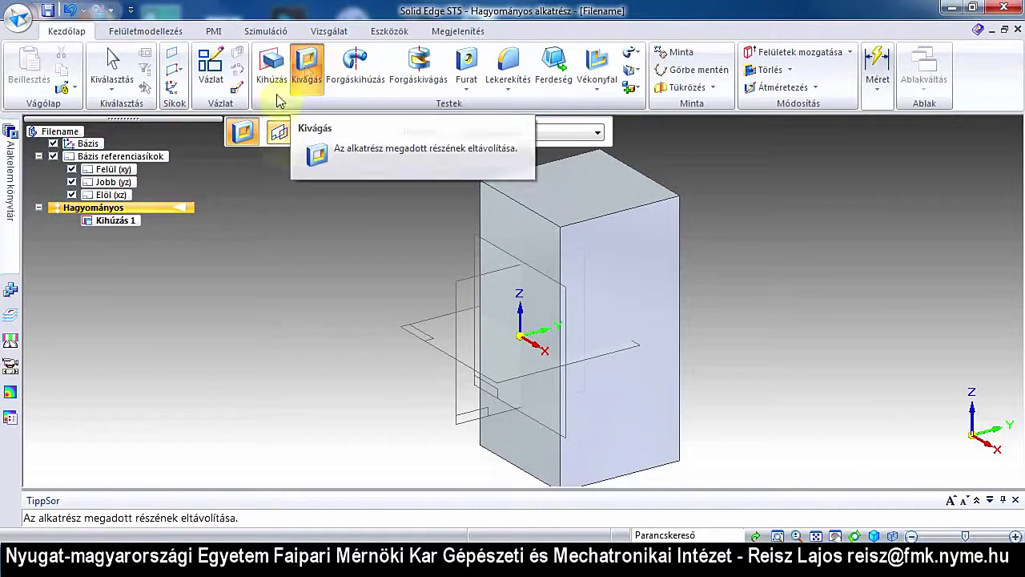
pyautogui.click(636, 271)
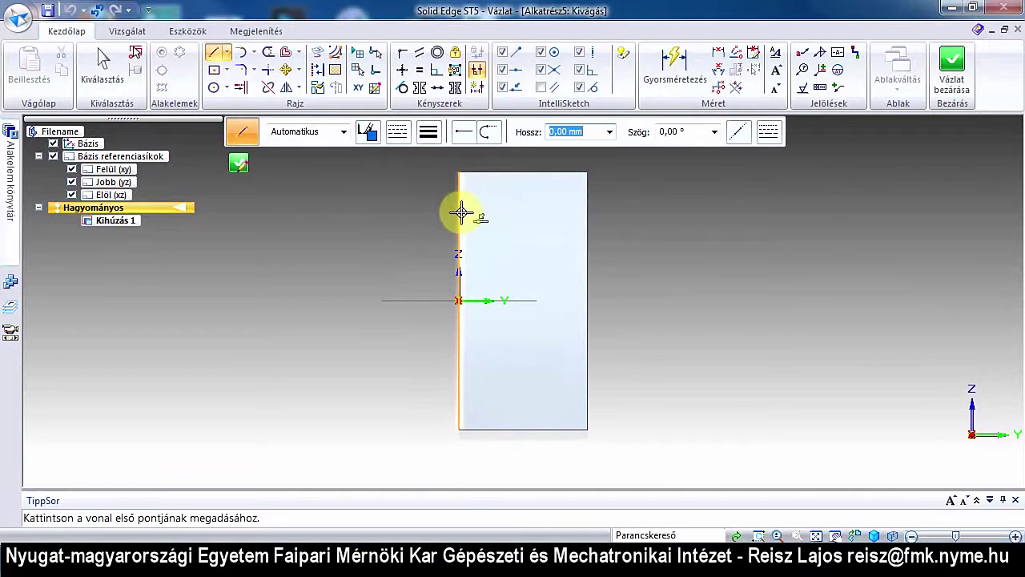
# Zoom in on the sketch face and show the Vonal tool's line, curve, point and freehand options
pyautogui.scroll(-2, 545, 174)
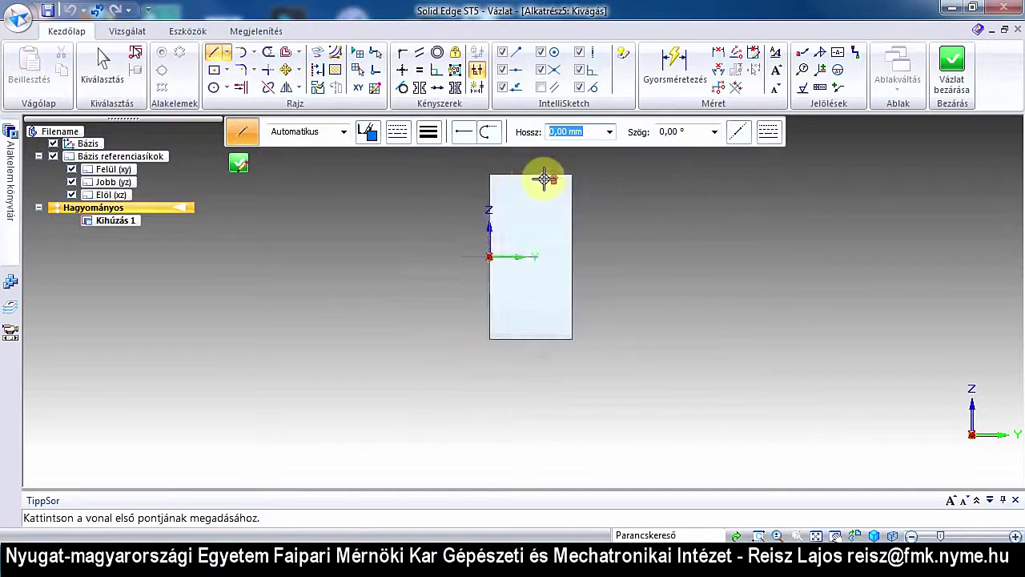
pyautogui.scroll(3, 540, 181)
pyautogui.scroll(2, 542, 181)
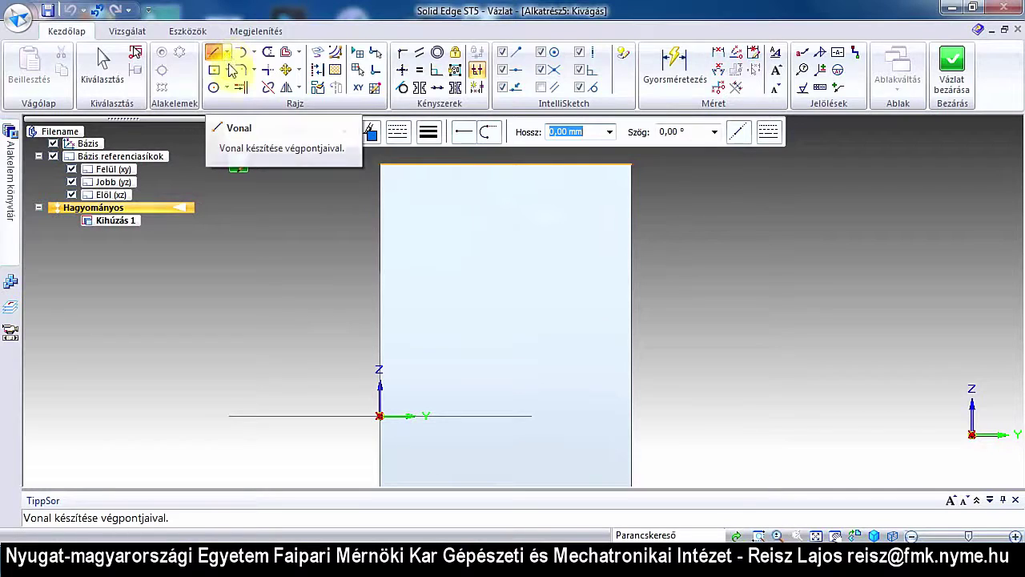
pyautogui.click(209, 53)
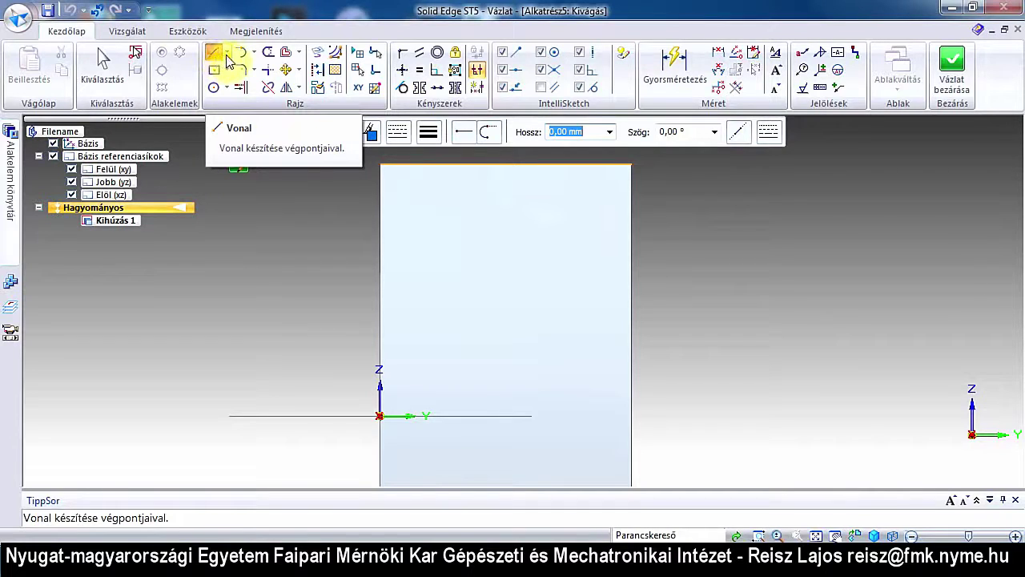
pyautogui.click(228, 55)
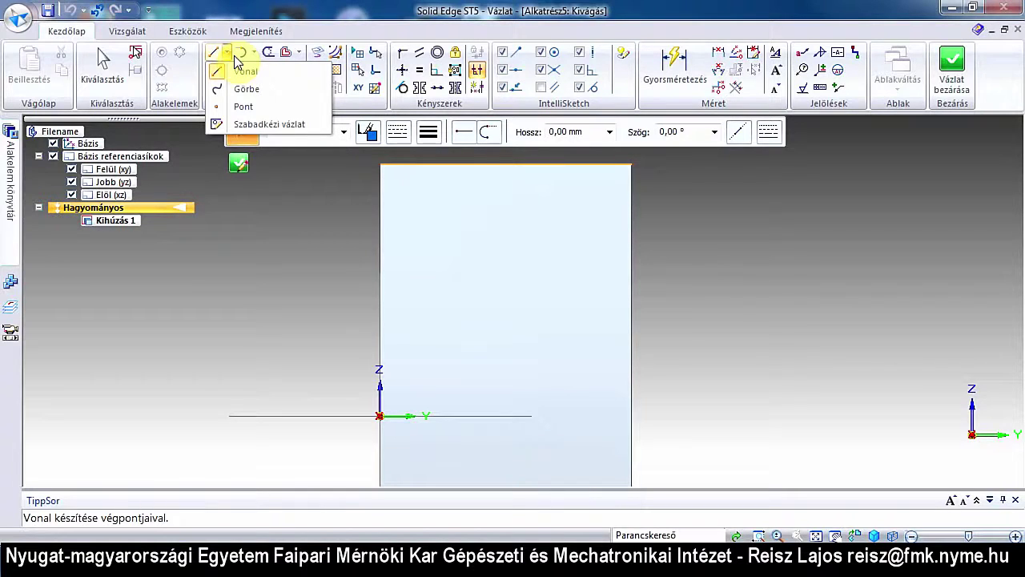
# Close the line options and choose Sokszög középpontjával from the rectangle dropdown
pyautogui.click(228, 52)
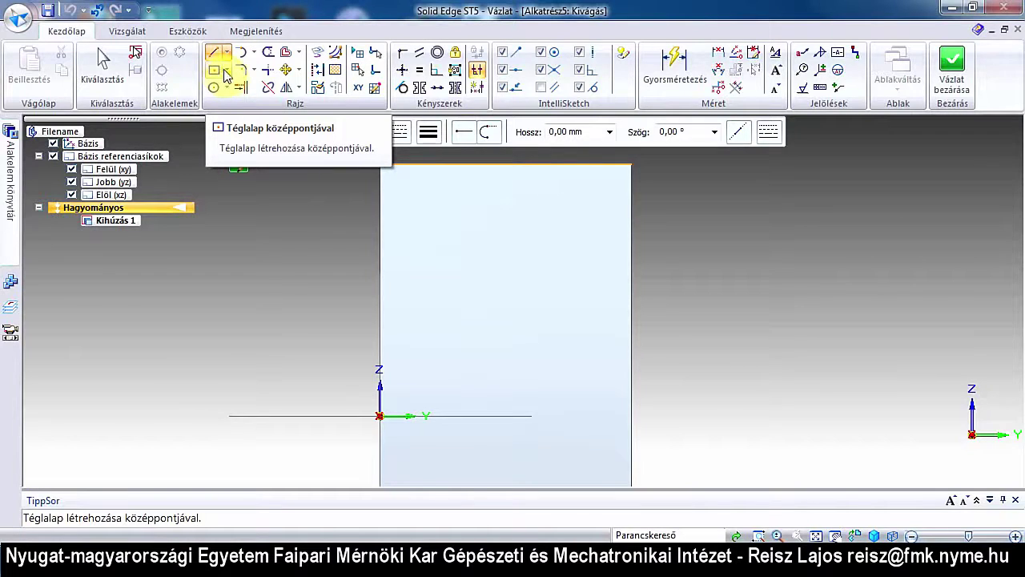
pyautogui.click(228, 73)
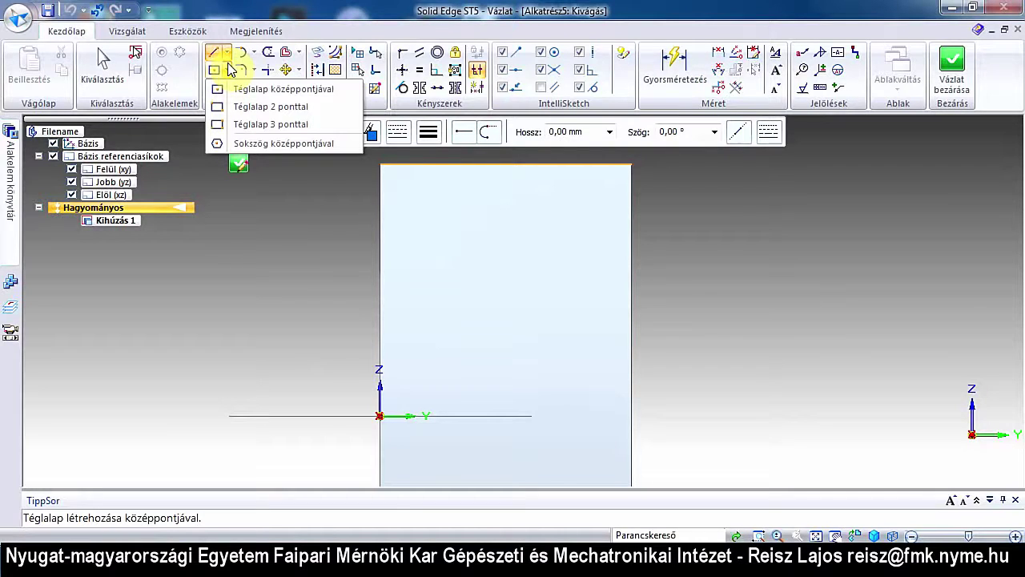
pyautogui.click(258, 144)
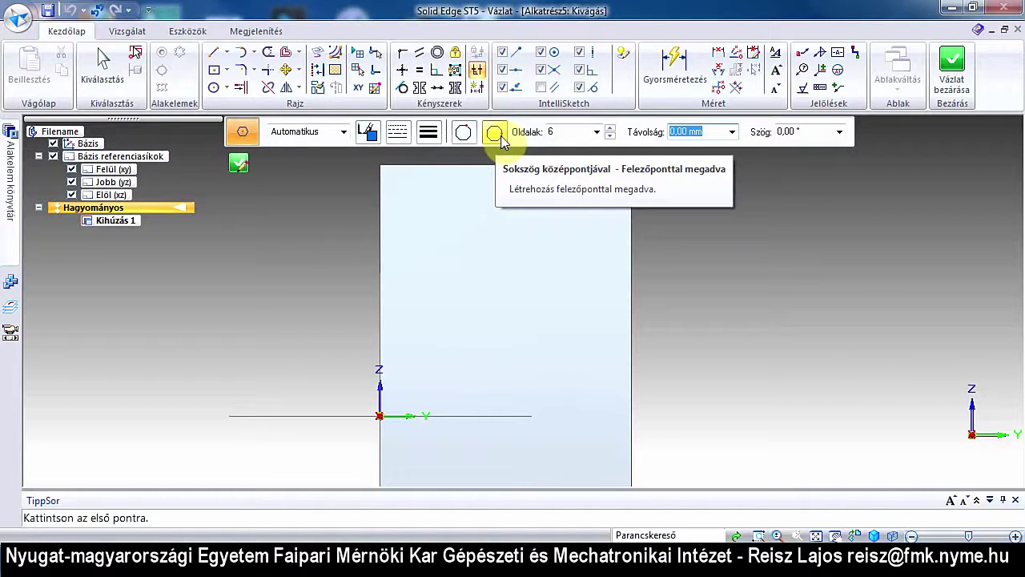
# Draw a hexagon sized by edge midpoint at 30 mm in the upper middle of the face
pyautogui.click(501, 141)
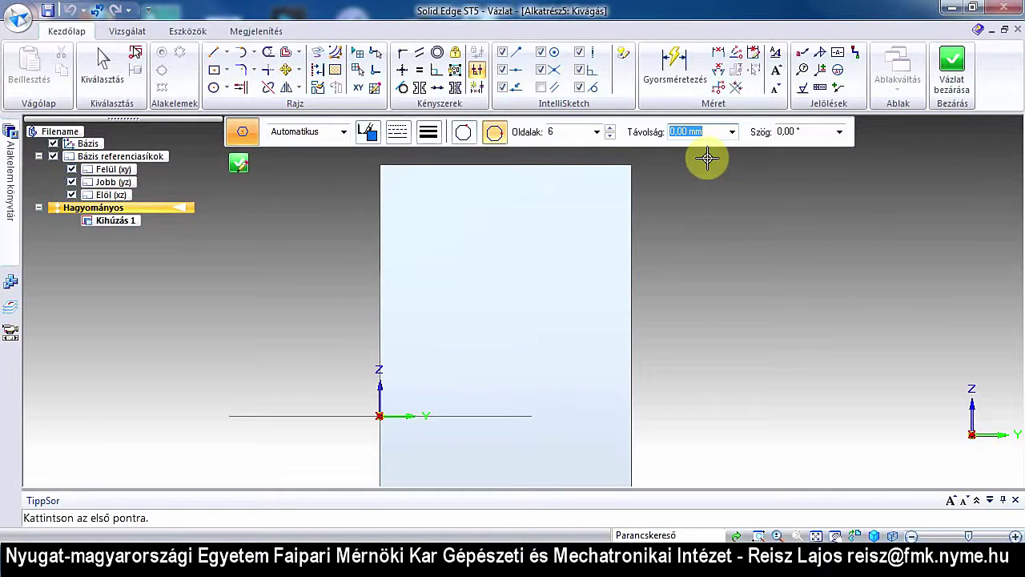
pyautogui.write('30')
pyautogui.press('Tab')
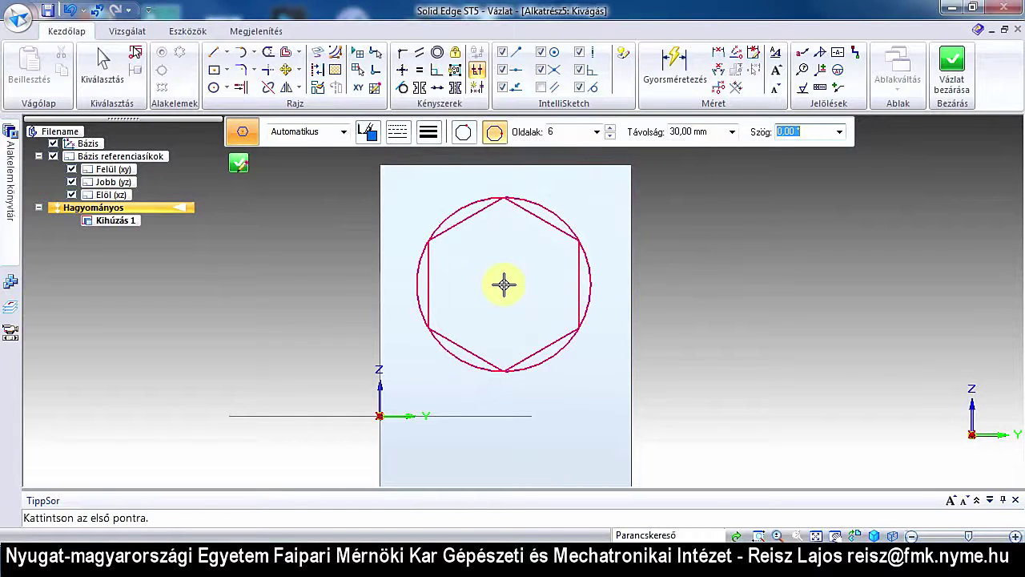
pyautogui.click(504, 285)
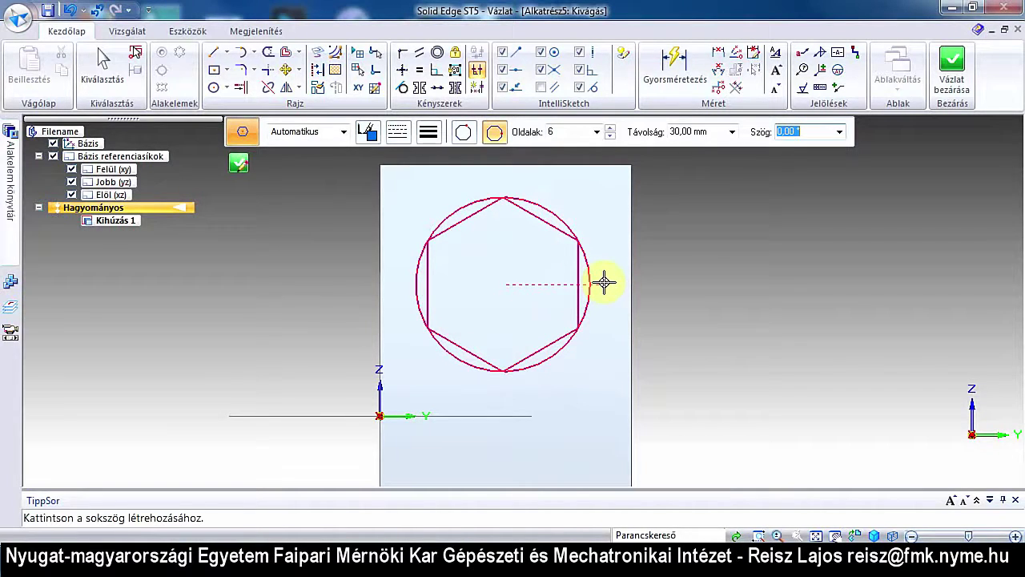
pyautogui.click(604, 282)
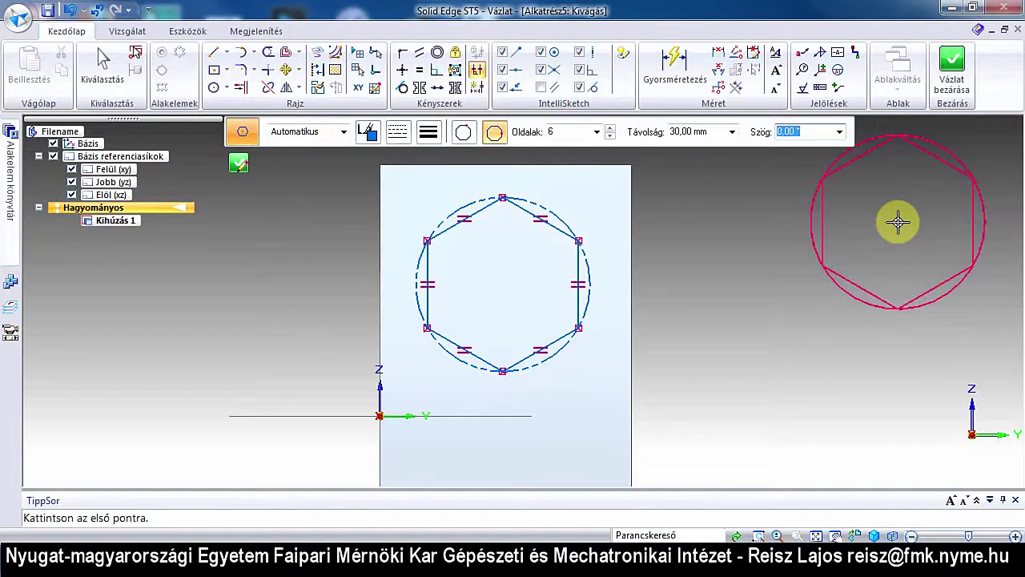
pyautogui.write('0')
# Box-select the hexagon and its construction circle and delete them
pyautogui.press('Escape')
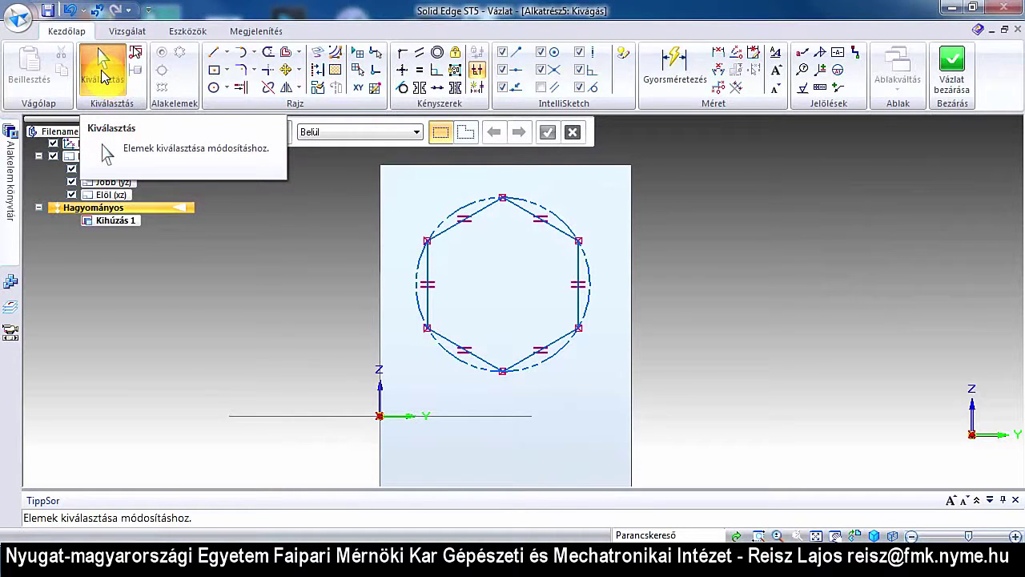
pyautogui.click(103, 77)
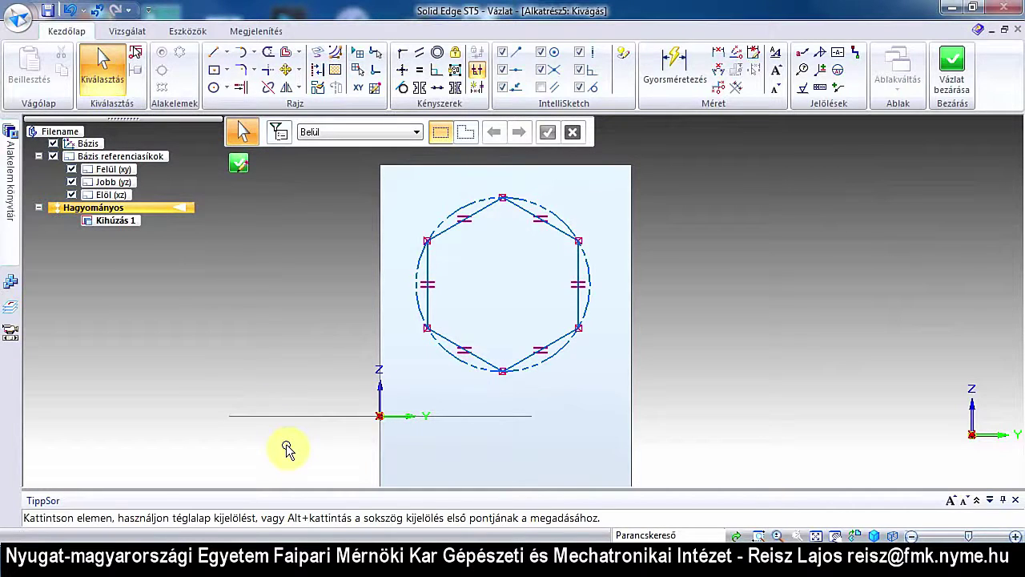
pyautogui.moveTo(286, 444)
pyautogui.mouseDown()
pyautogui.moveTo(550, 234)
pyautogui.moveTo(708, 177)
pyautogui.mouseUp()
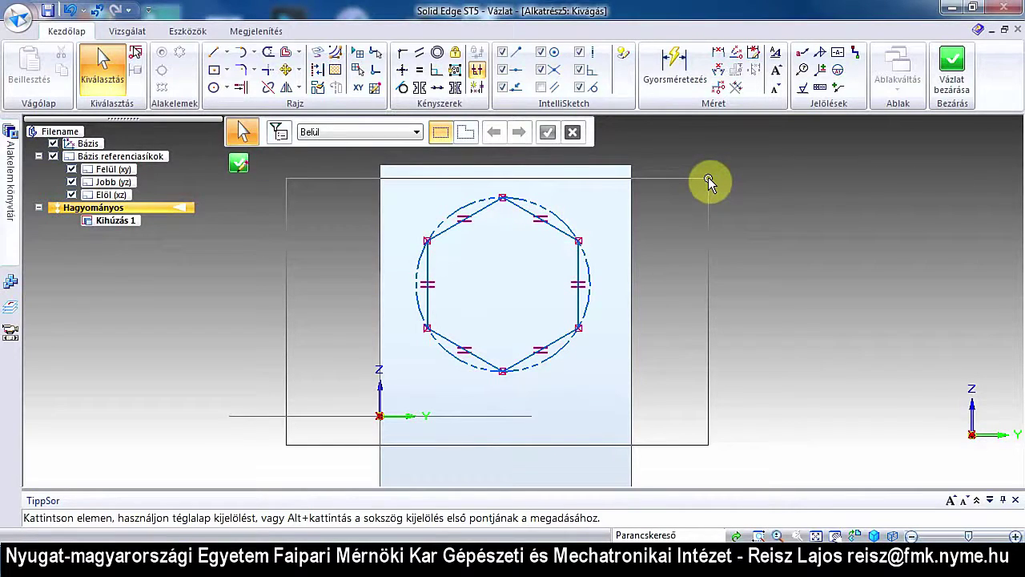
pyautogui.moveTo(708, 177)
pyautogui.mouseDown()
pyautogui.moveTo(736, 188)
pyautogui.moveTo(753, 176)
pyautogui.mouseUp()
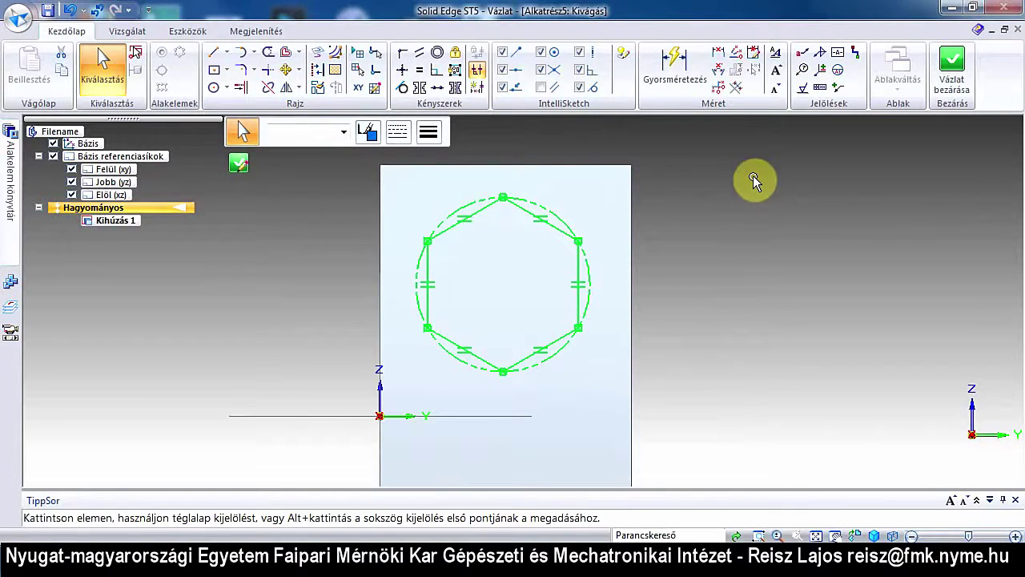
pyautogui.press('Delete')
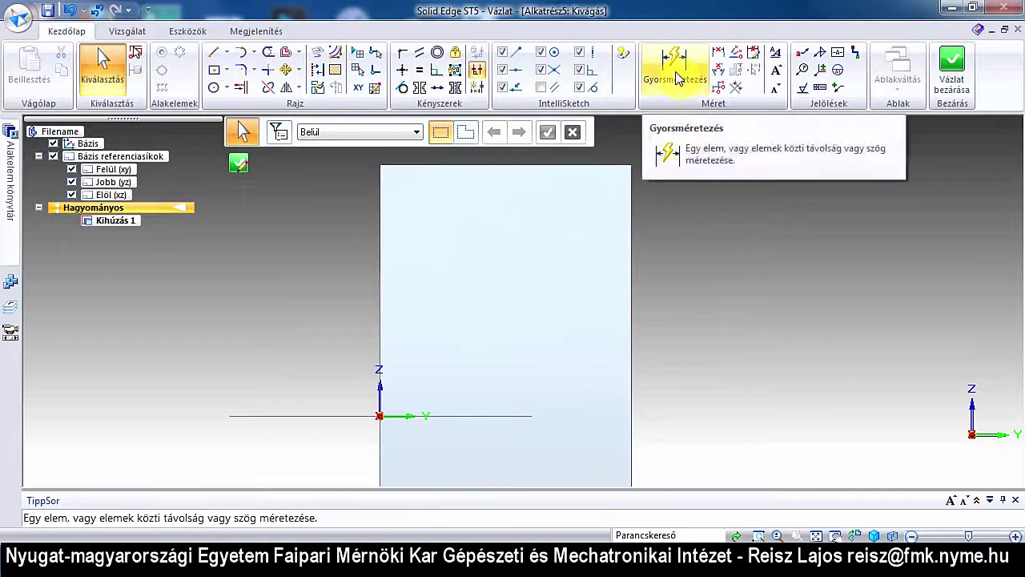
pyautogui.click(93, 72)
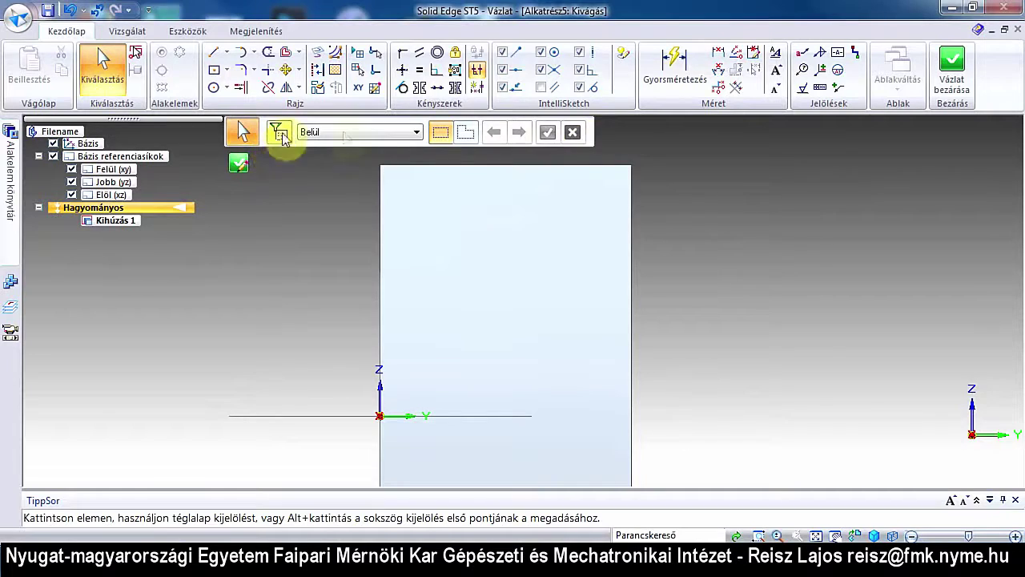
pyautogui.click(417, 133)
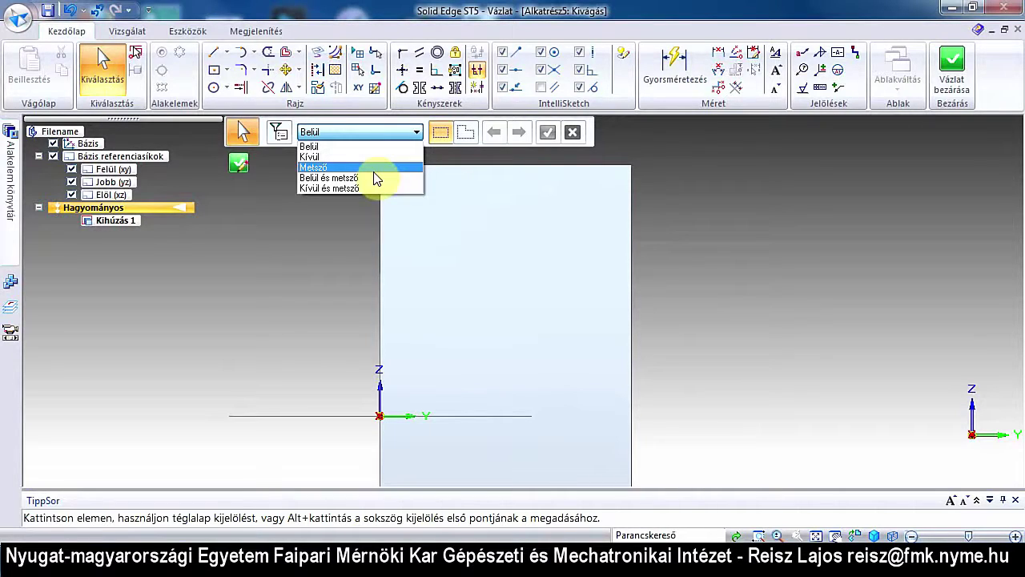
pyautogui.click(340, 131)
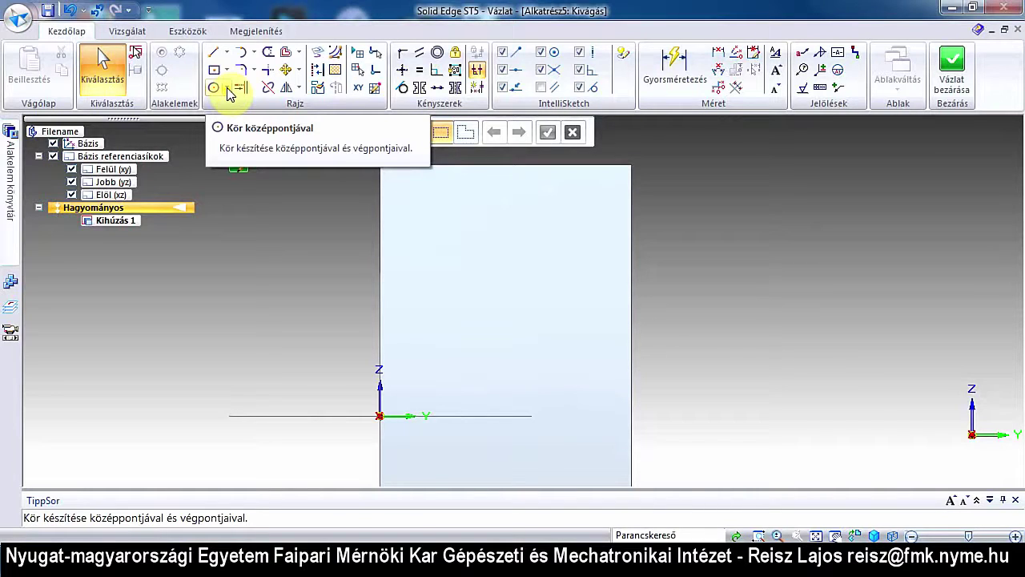
# Look over the circle types, then show the Tangent, 3-Point and Center-Point Arc options
pyautogui.click(227, 88)
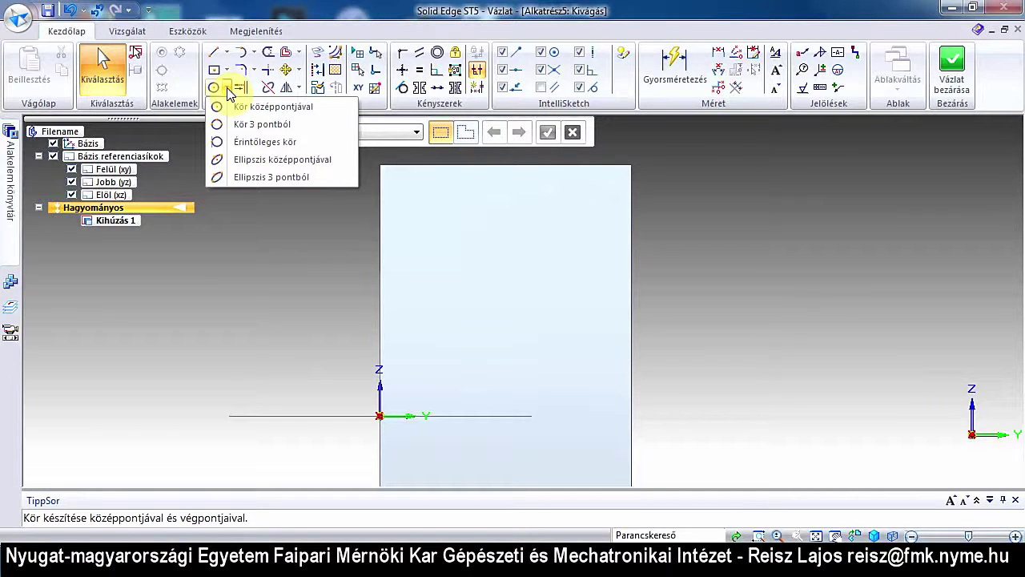
pyautogui.click(229, 88)
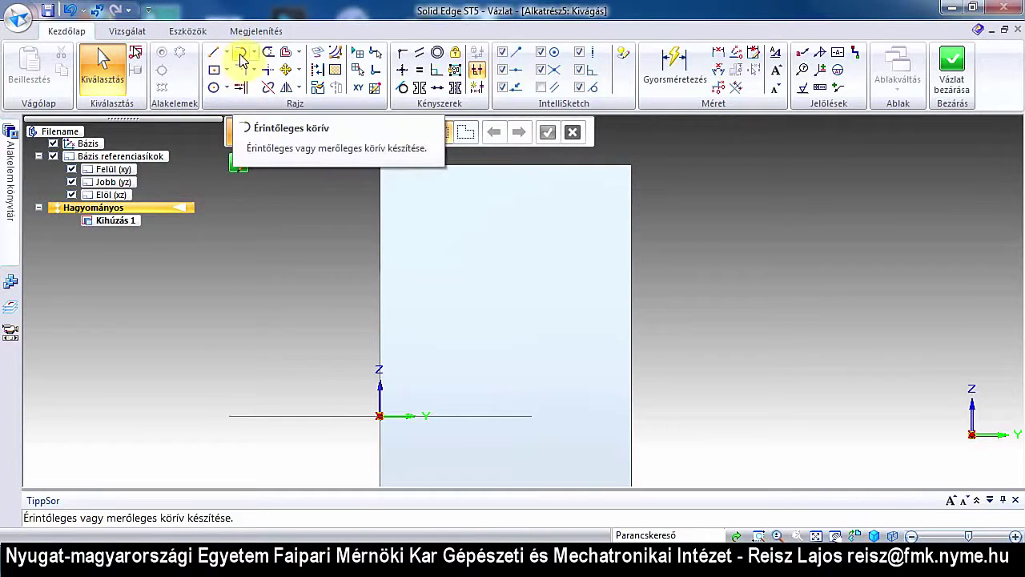
pyautogui.click(253, 58)
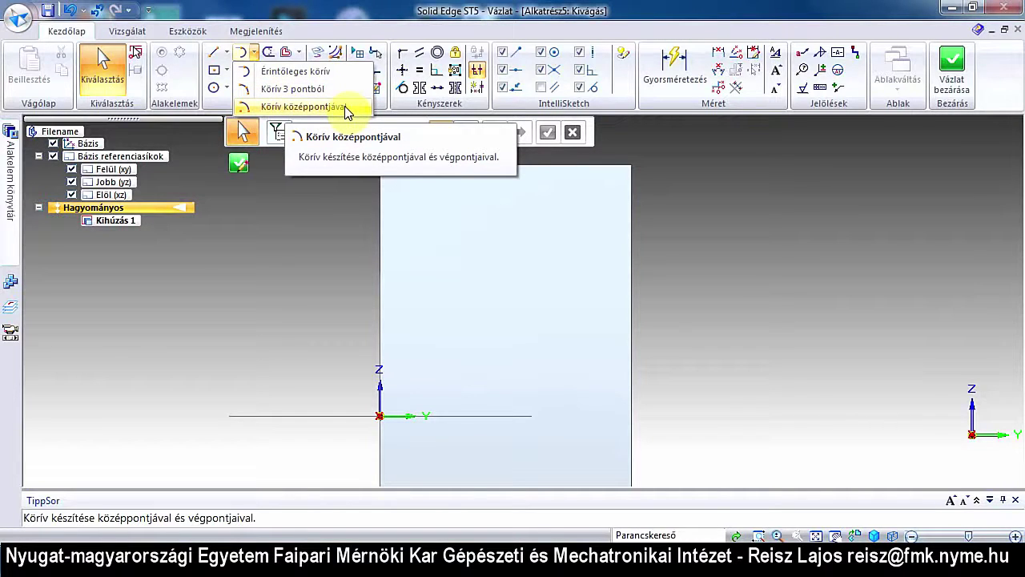
# Close the arc list, review the fillet and chamfer options, then start the Line tool
pyautogui.click(255, 55)
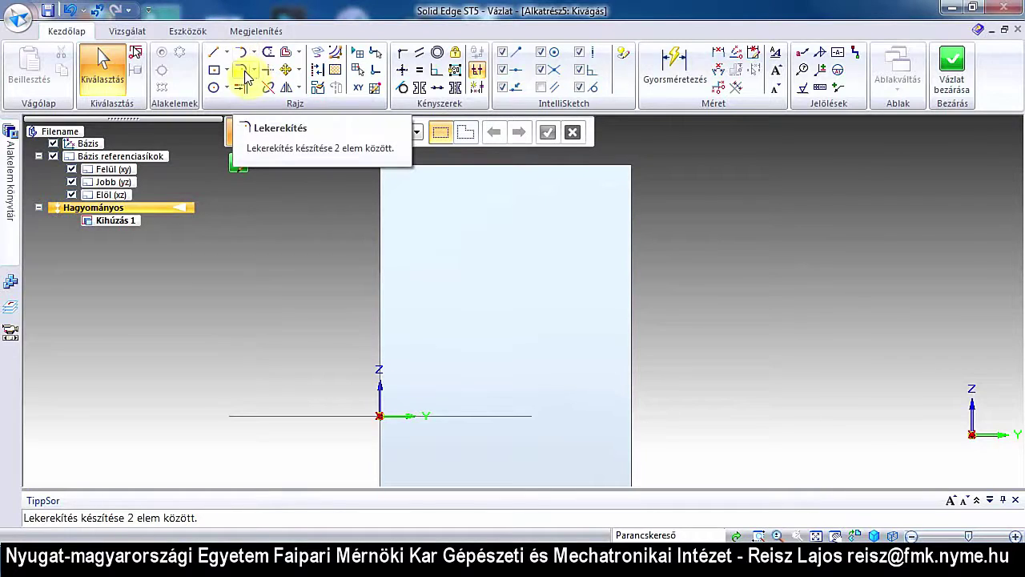
pyautogui.click(252, 72)
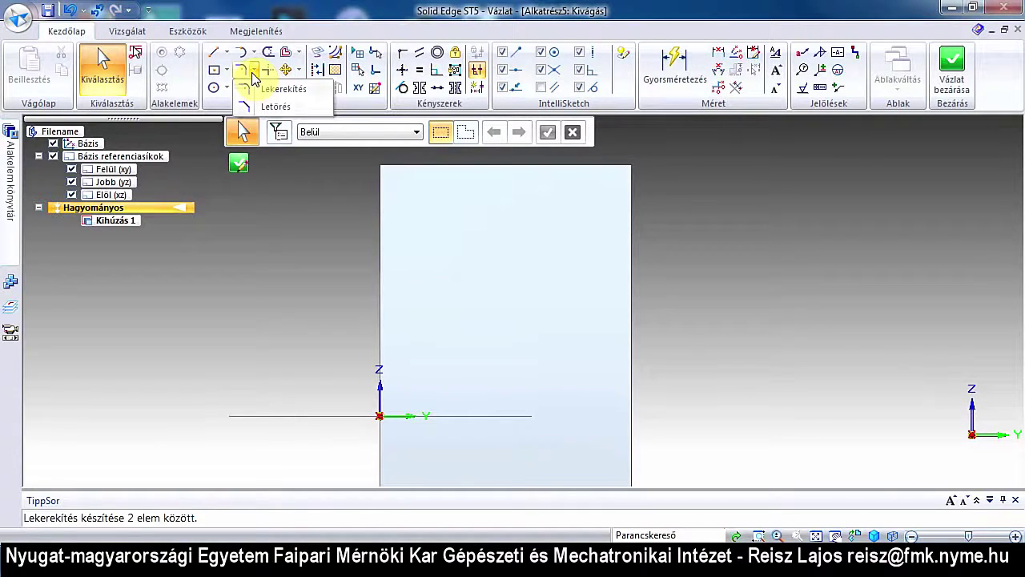
pyautogui.click(253, 77)
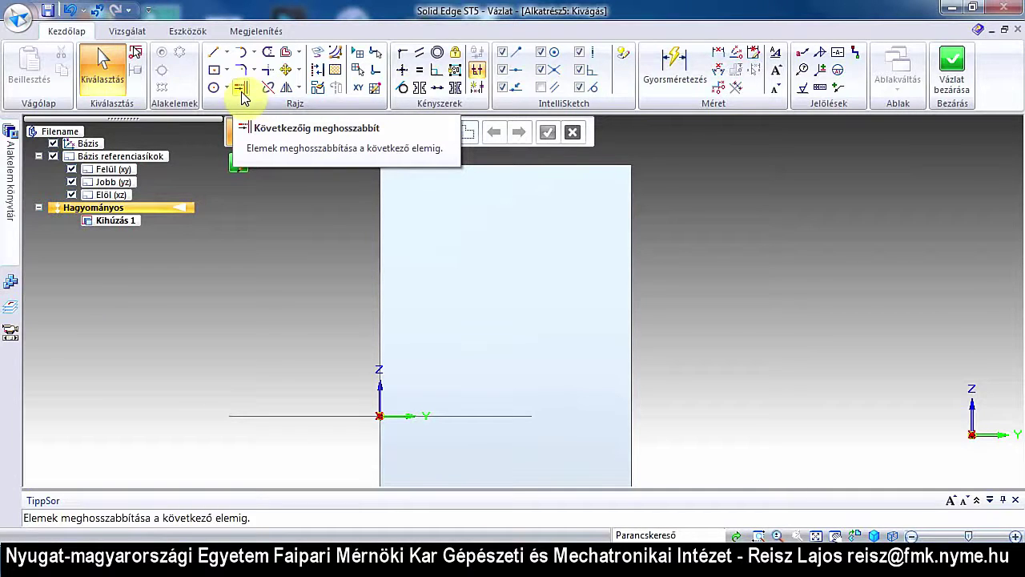
pyautogui.click(212, 54)
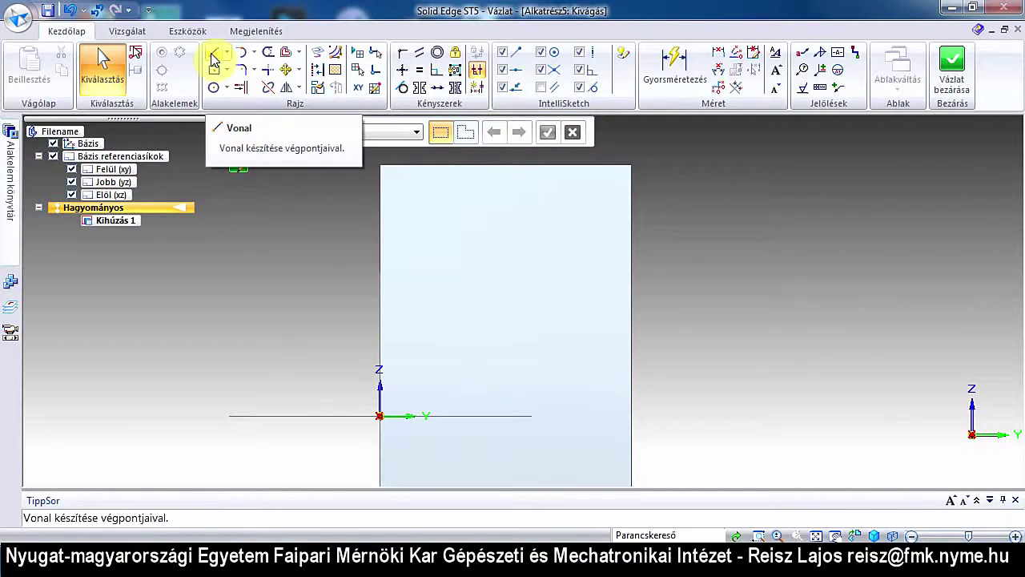
pyautogui.click(212, 54)
# Draw two separate diagonal lines, one rising and one sloping down to the right
pyautogui.click(433, 302)
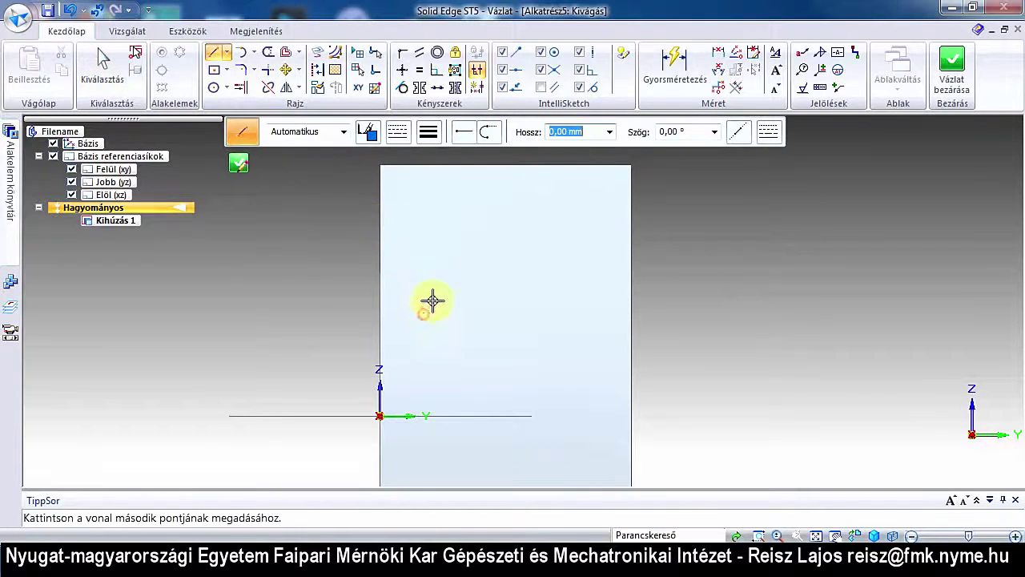
pyautogui.click(494, 229)
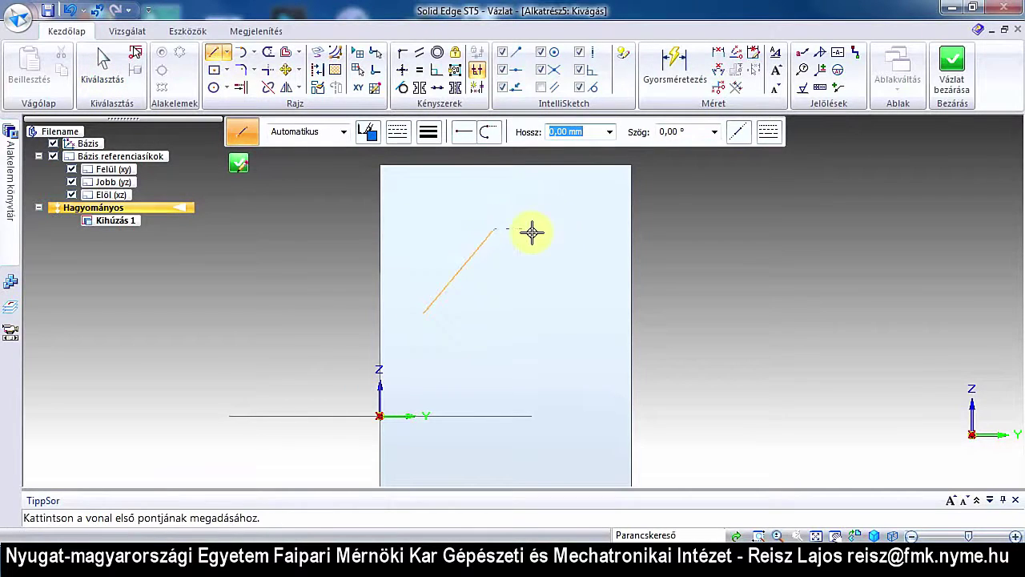
pyautogui.click(519, 178)
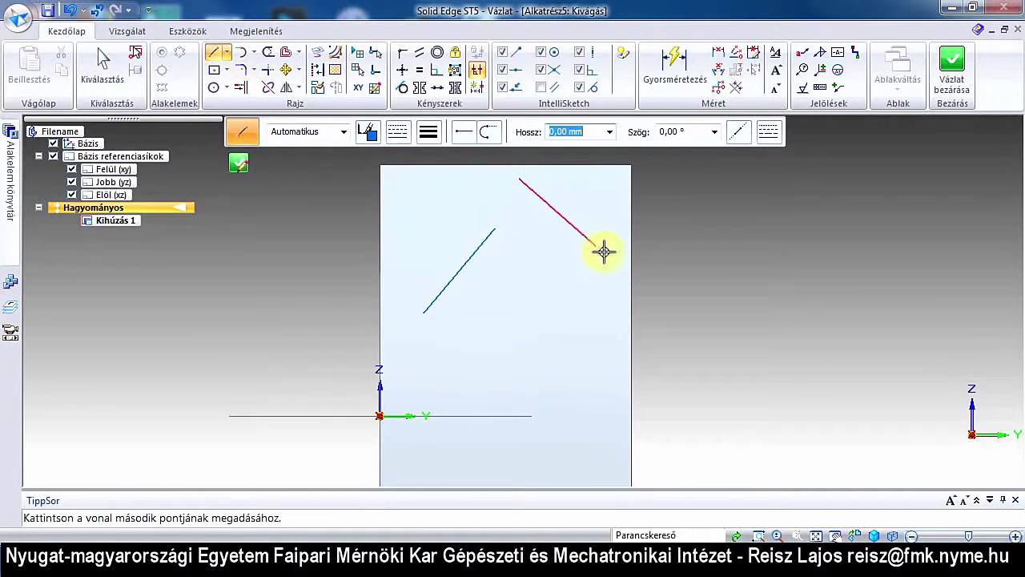
pyautogui.click(607, 253)
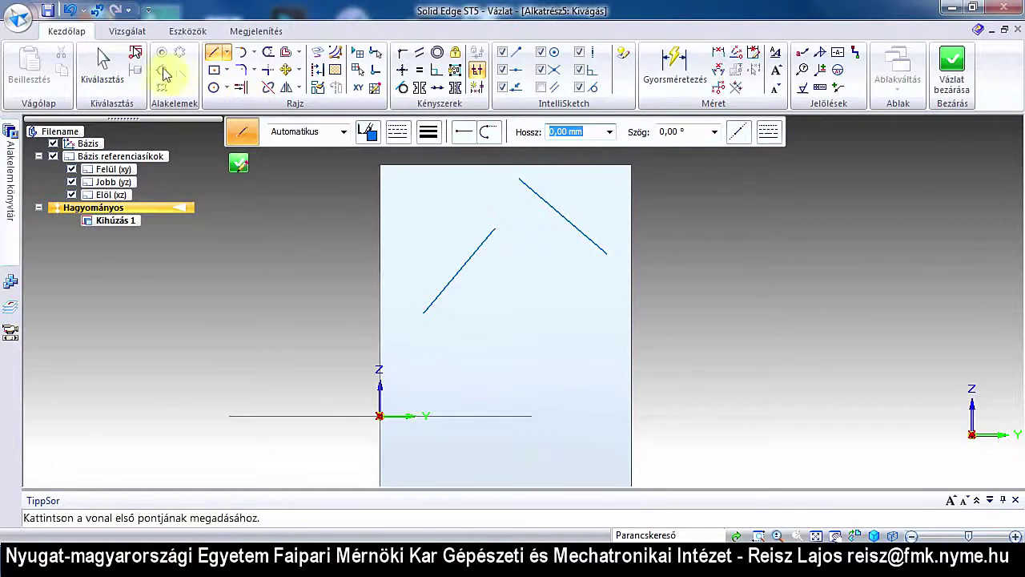
# Lengthen the left line upward to 47,47 mm at 49,90° by dragging its upper end
pyautogui.click(103, 74)
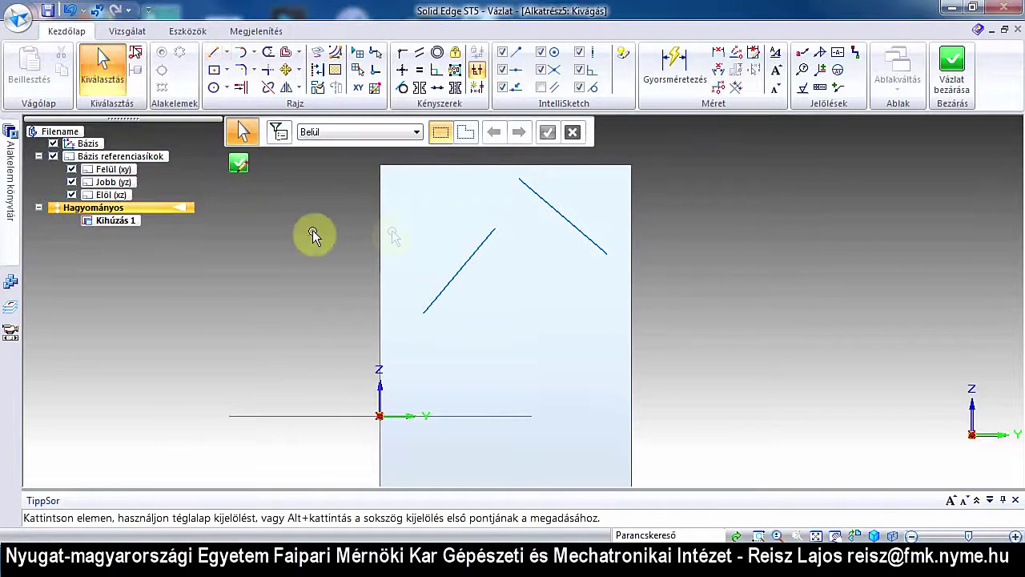
pyautogui.click(487, 244)
pyautogui.moveTo(493, 229)
pyautogui.mouseDown()
pyautogui.moveTo(532, 190)
pyautogui.moveTo(501, 222)
pyautogui.mouseUp()
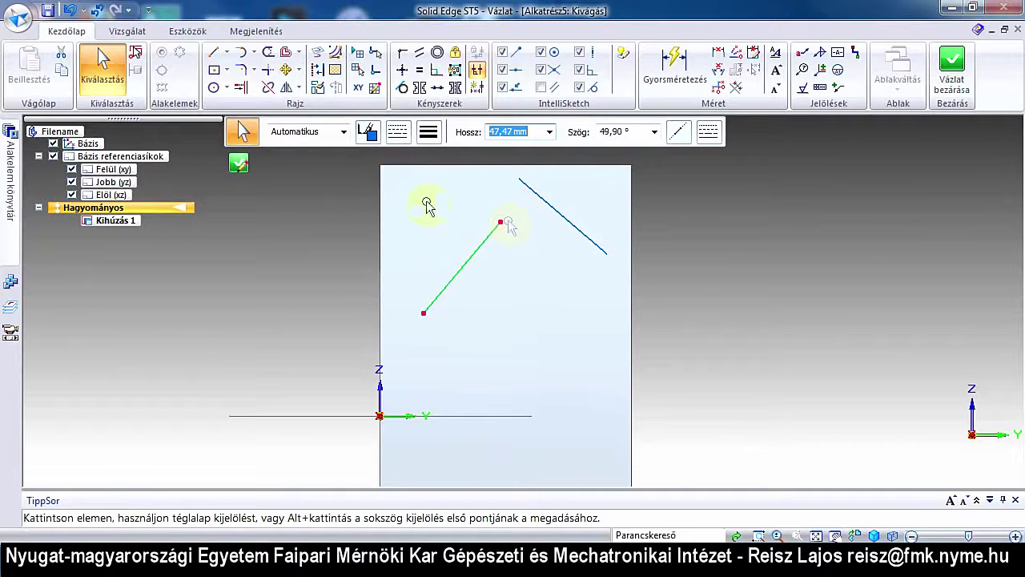
pyautogui.click(349, 188)
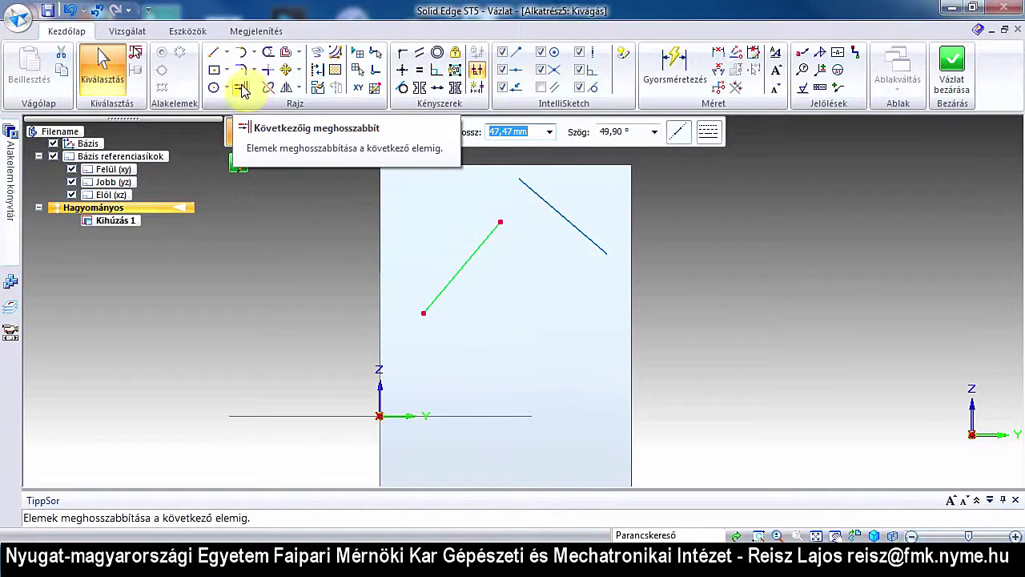
pyautogui.click(242, 90)
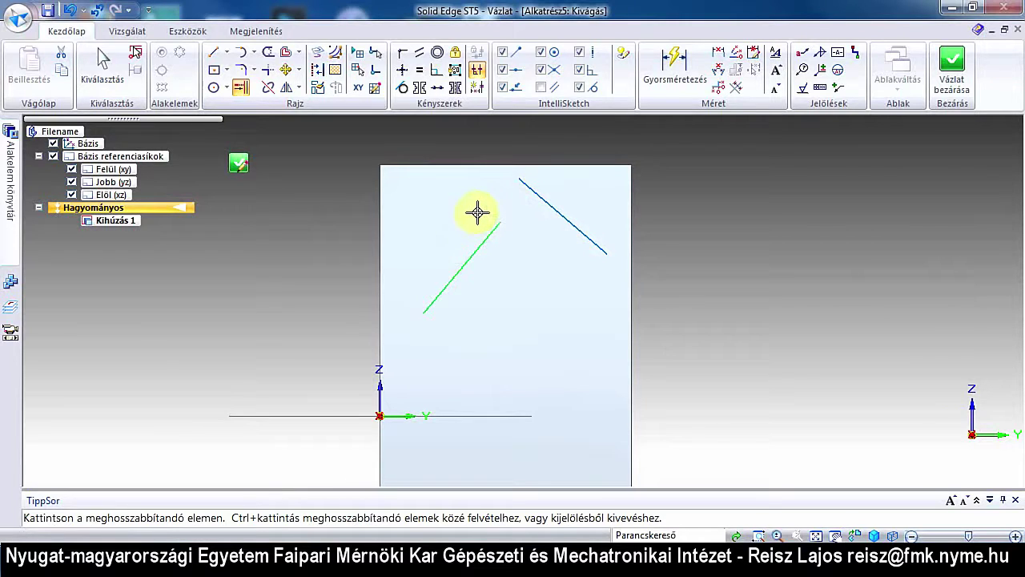
pyautogui.press('Escape')
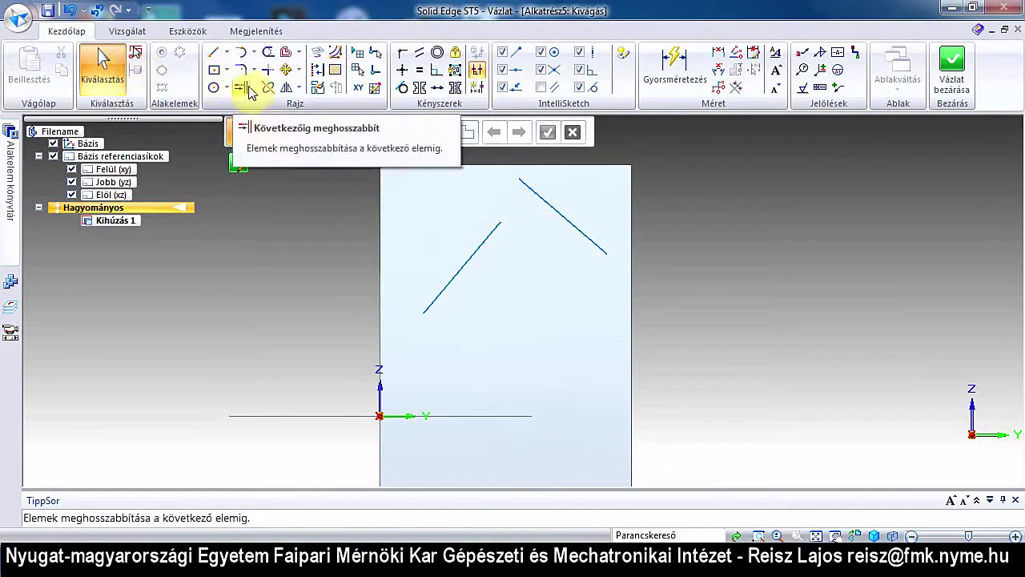
pyautogui.click(243, 88)
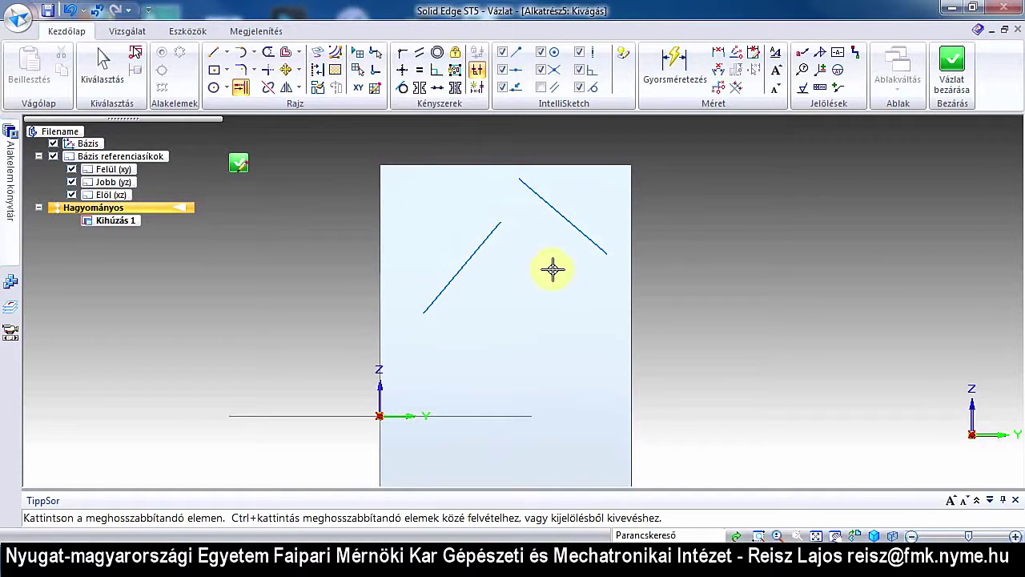
pyautogui.click(490, 246)
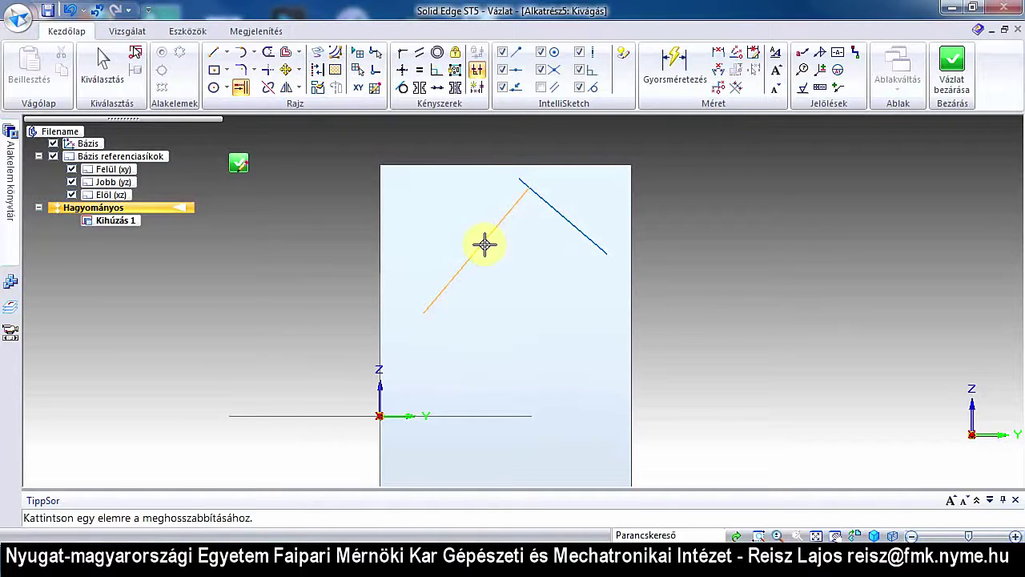
pyautogui.click(483, 245)
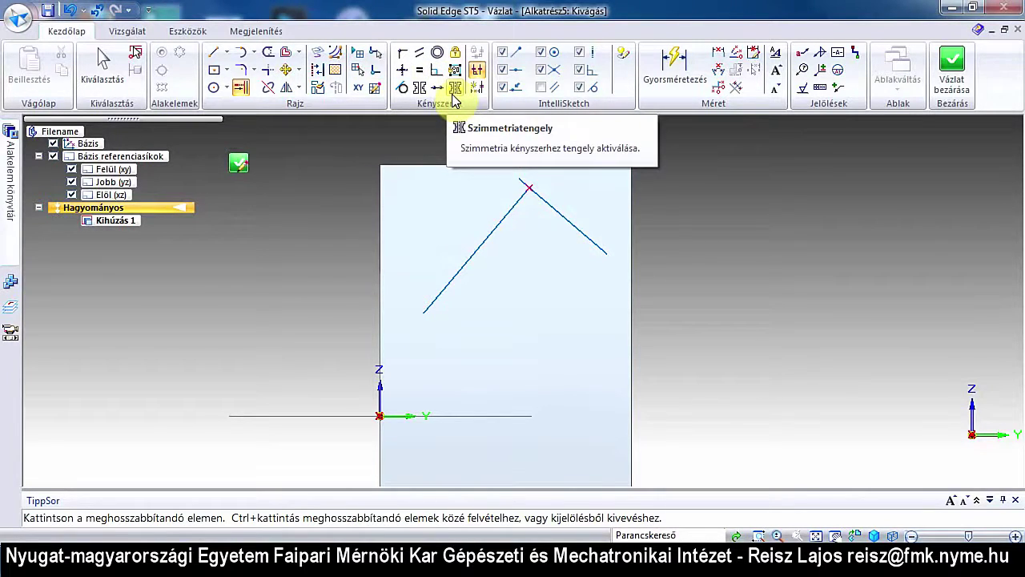
pyautogui.hotkey('ctrl', 'z')
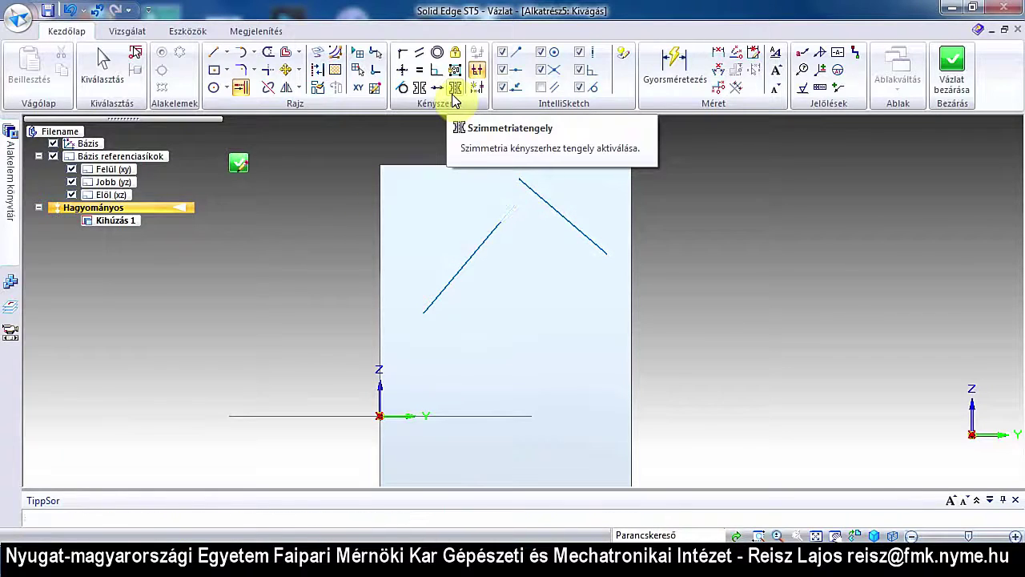
pyautogui.press('Escape')
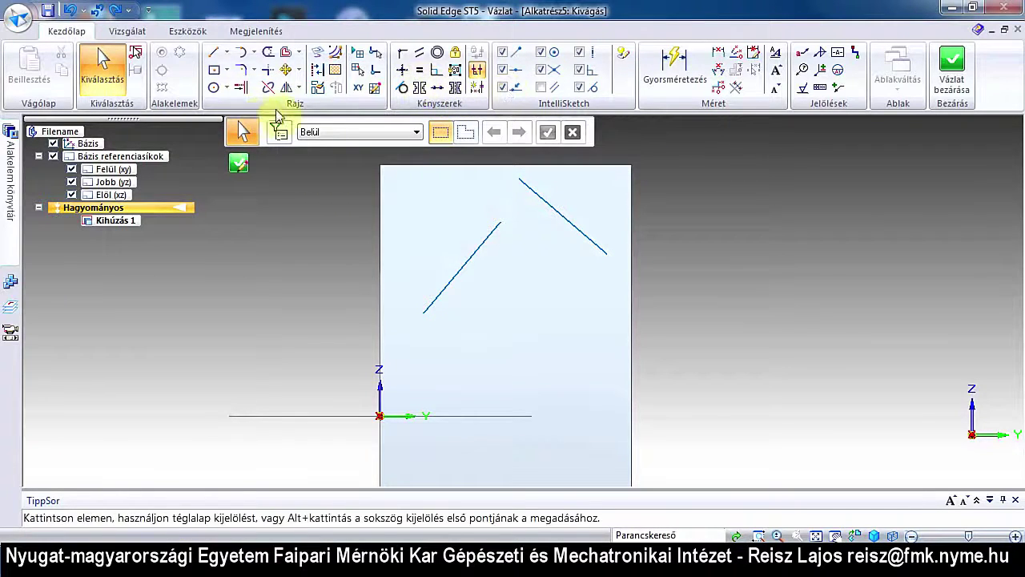
# Shorten the right diagonal line from its upper end, then try Extend to Next on the left line
pyautogui.click(528, 192)
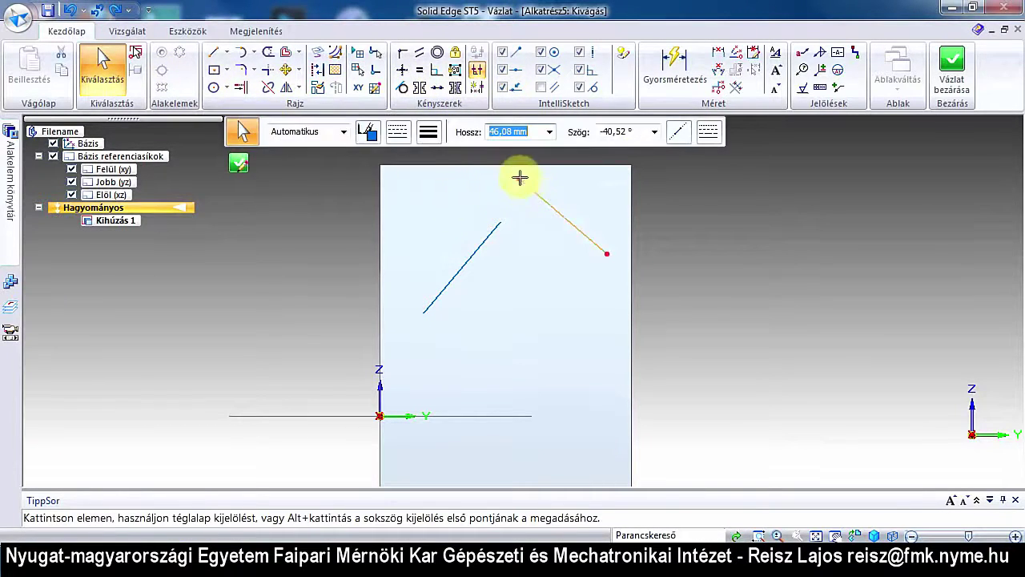
pyautogui.moveTo(520, 179); pyautogui.dragTo(559, 216)
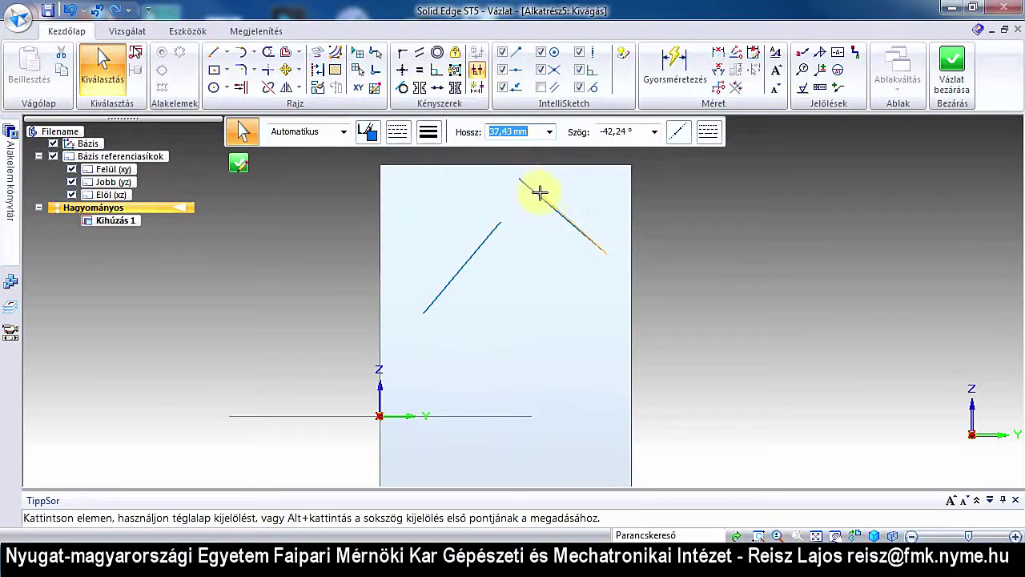
pyautogui.click(504, 274)
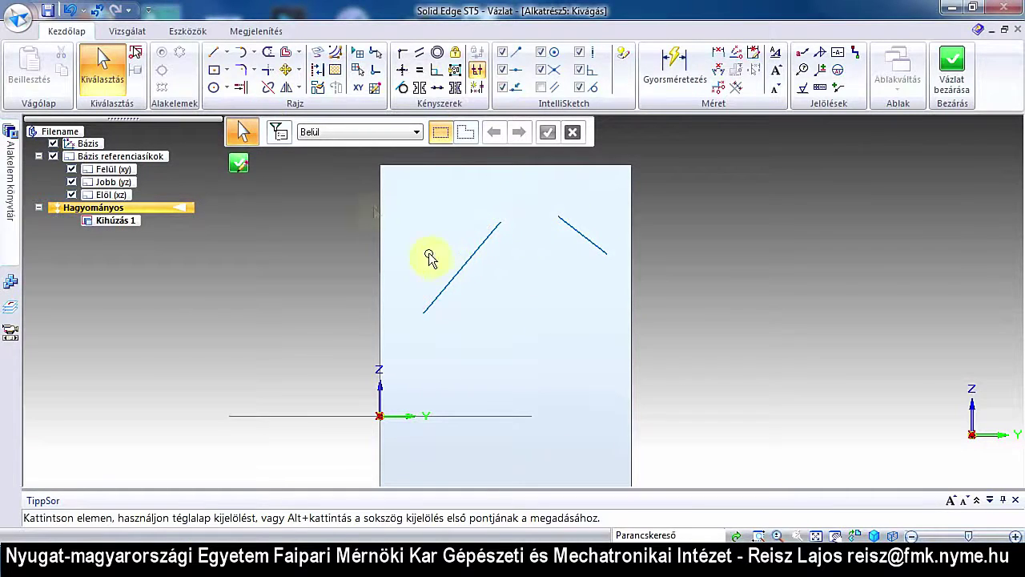
pyautogui.click(239, 90)
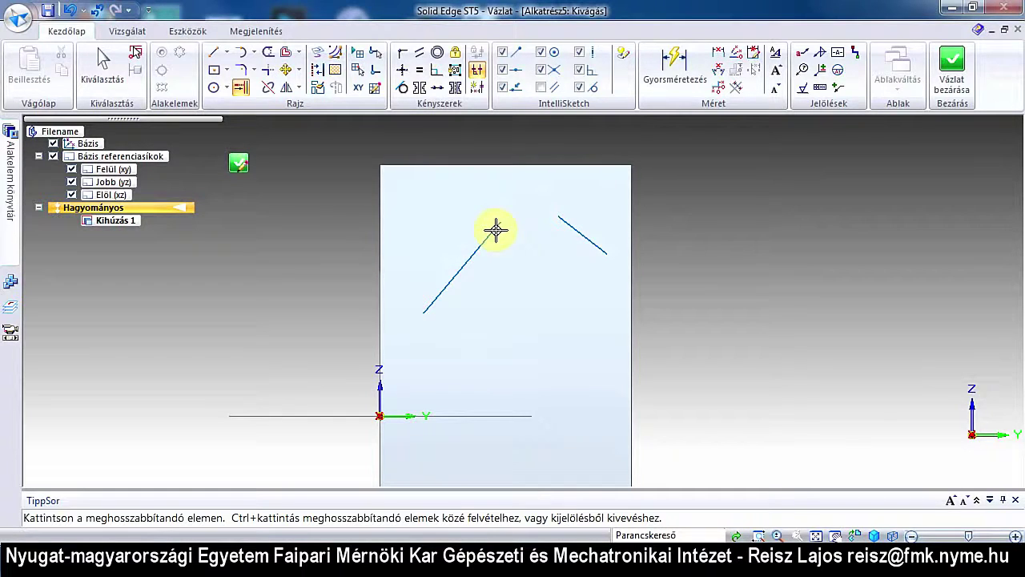
pyautogui.click(496, 231)
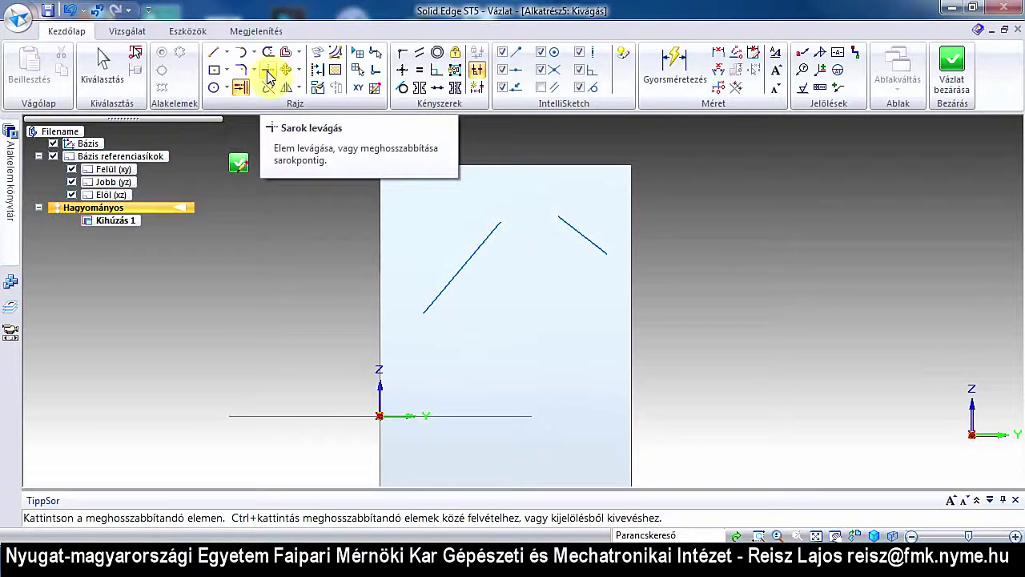
# Join the left and right diagonal lines at their upper ends with Trim Corner
pyautogui.click(270, 75)
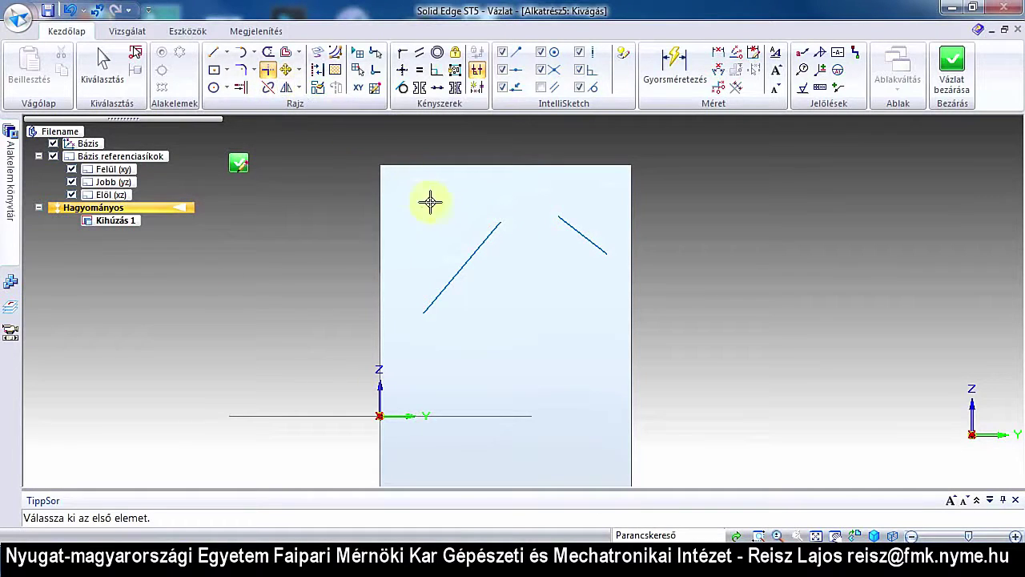
pyautogui.click(486, 233)
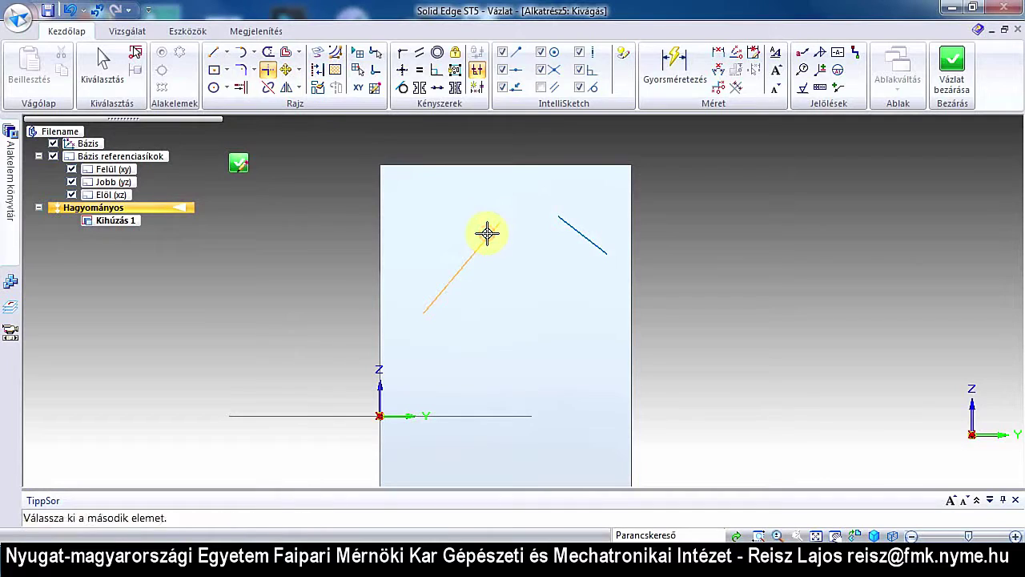
pyautogui.click(558, 223)
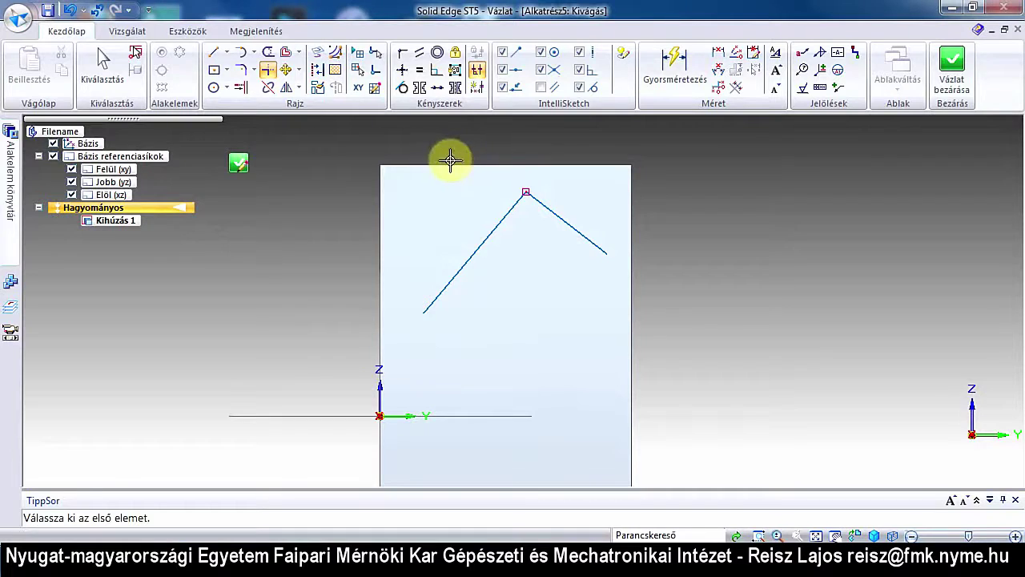
pyautogui.press('Escape')
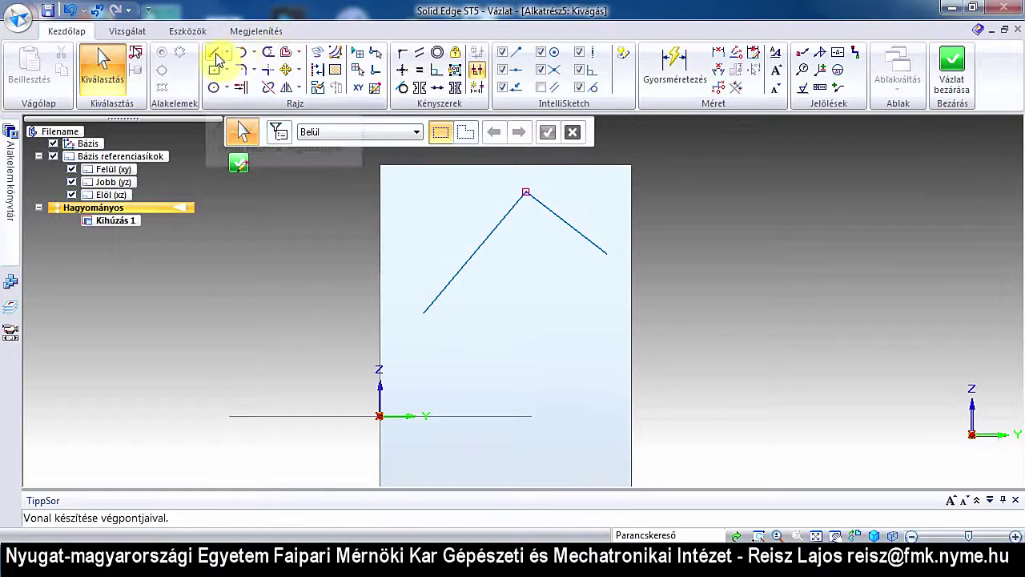
# Draw two new lines from the right sloped line, meeting at a vertex on the left
pyautogui.click(267, 60)
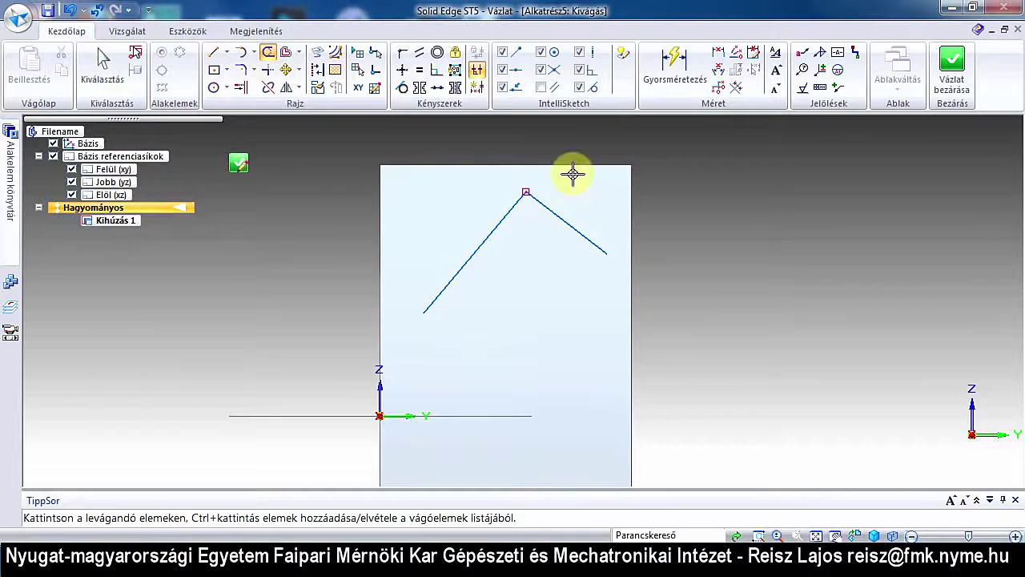
pyautogui.click(210, 56)
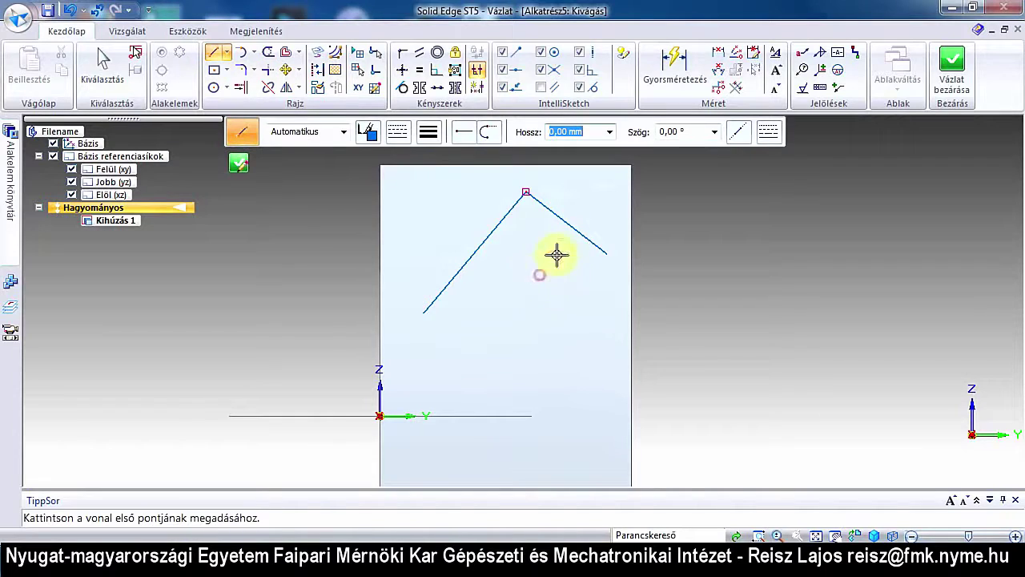
pyautogui.click(577, 229)
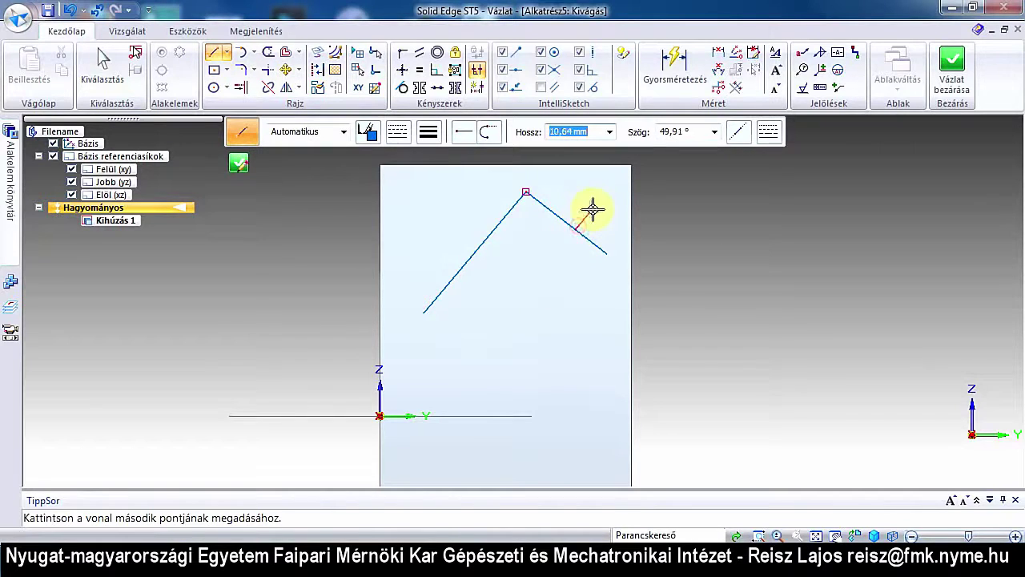
pyautogui.click(515, 254)
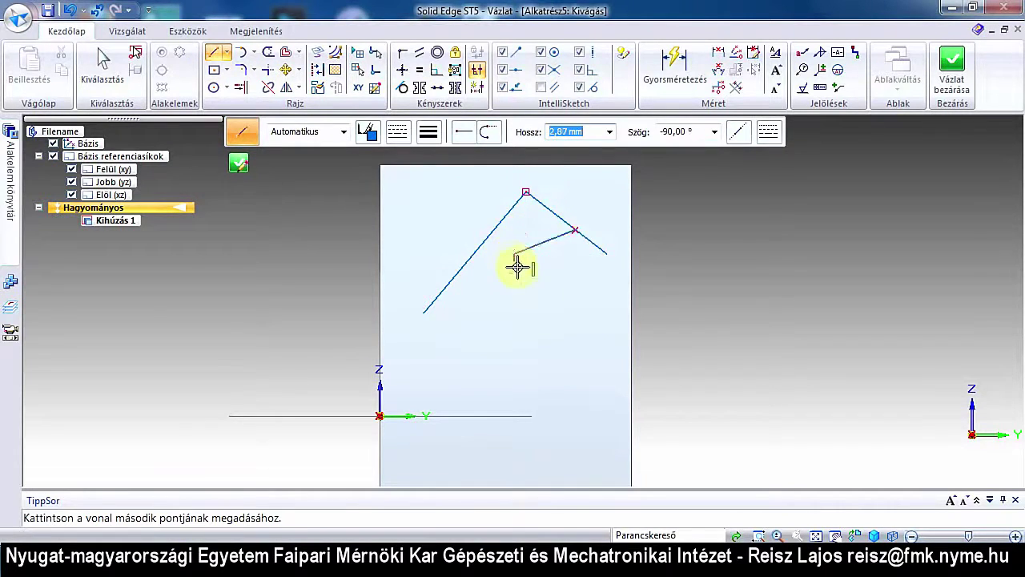
pyautogui.click(614, 241)
pyautogui.press('Escape')
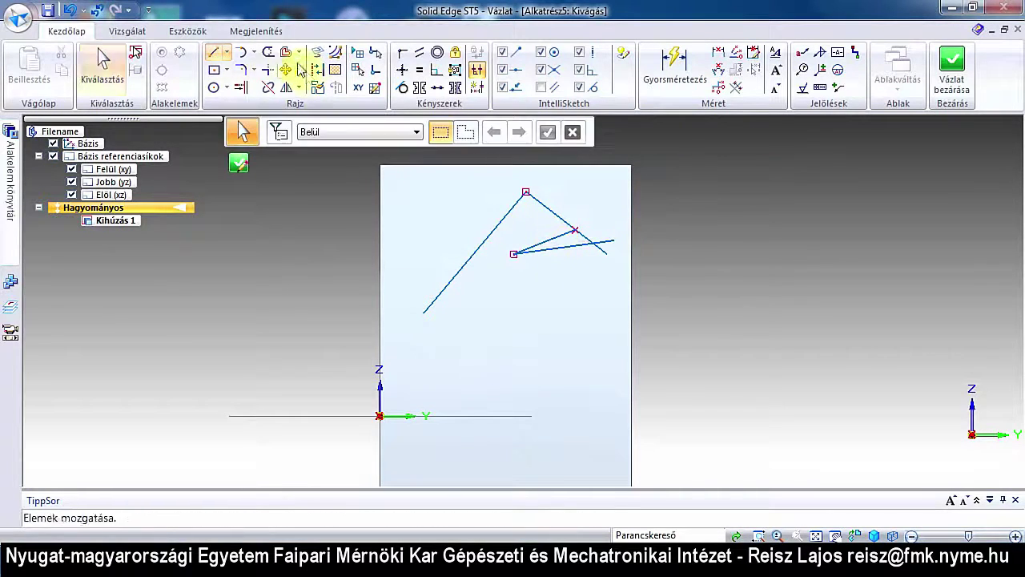
# Trim off the overhanging line pieces at the intersections
pyautogui.click(270, 54)
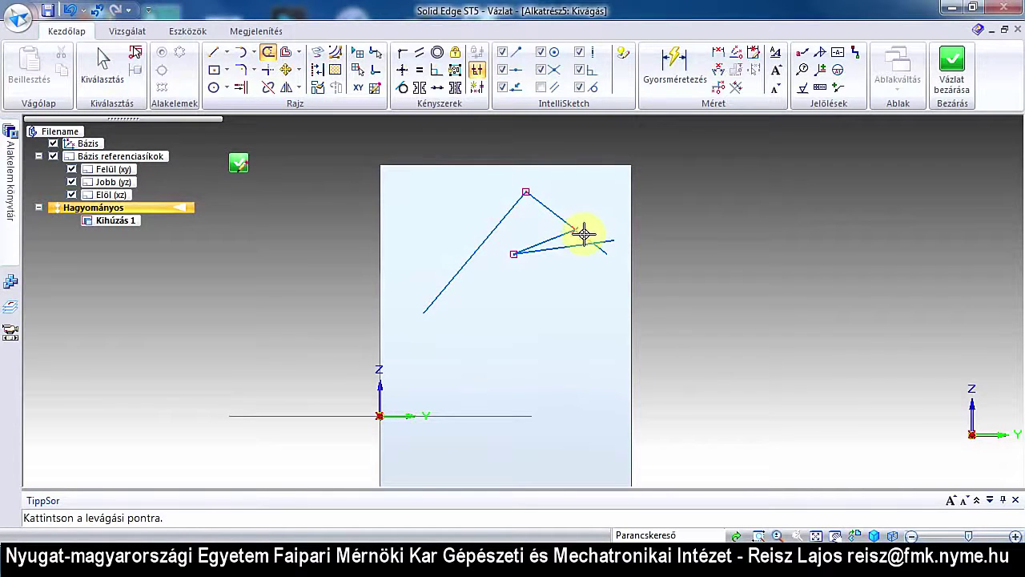
pyautogui.click(593, 243)
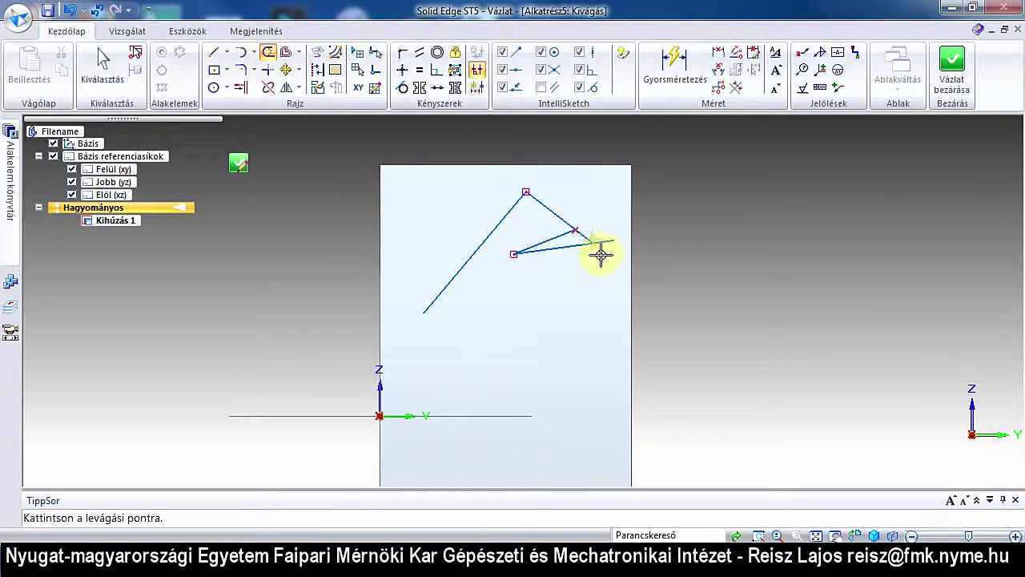
pyautogui.scroll(5, 589, 241)
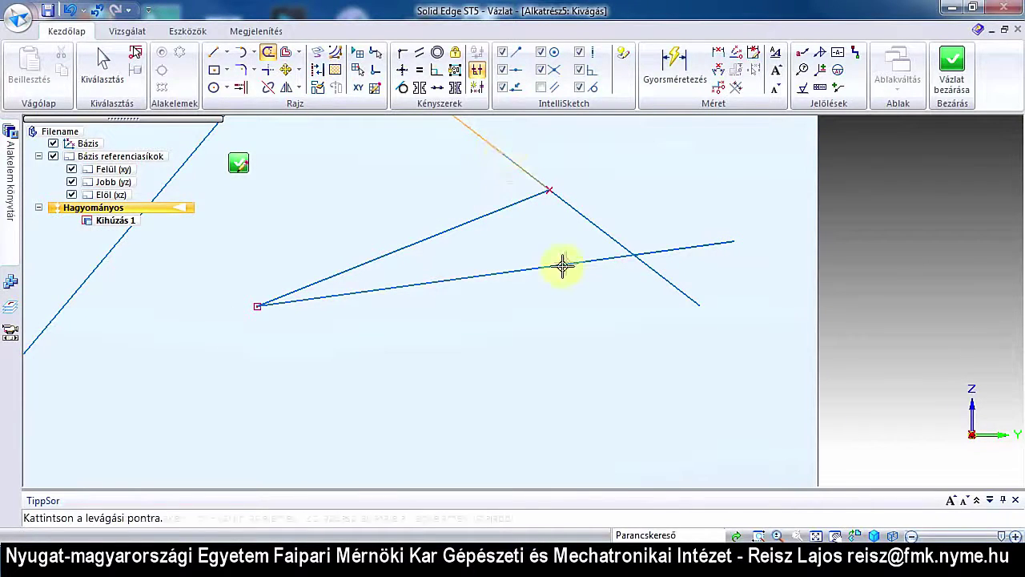
pyautogui.click(587, 216)
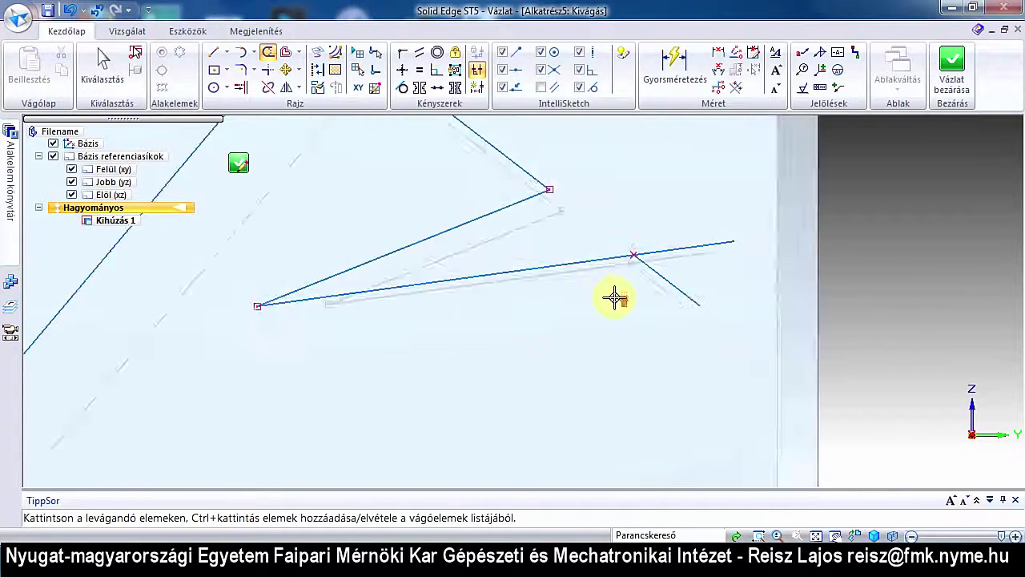
pyautogui.scroll(-3, 615, 298)
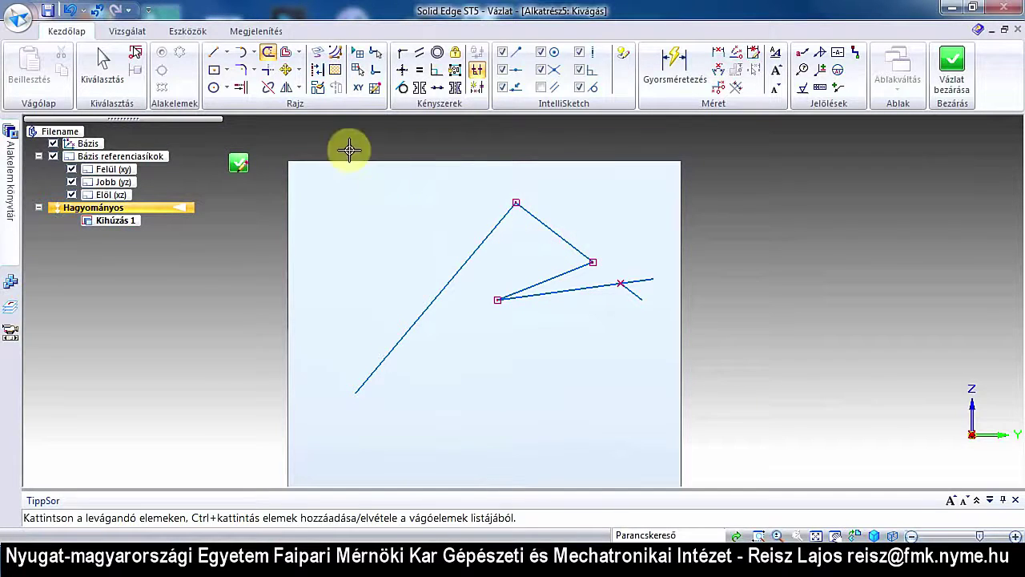
# Trim the long new line and the short tail to a clean corner, then start Offset
pyautogui.click(267, 75)
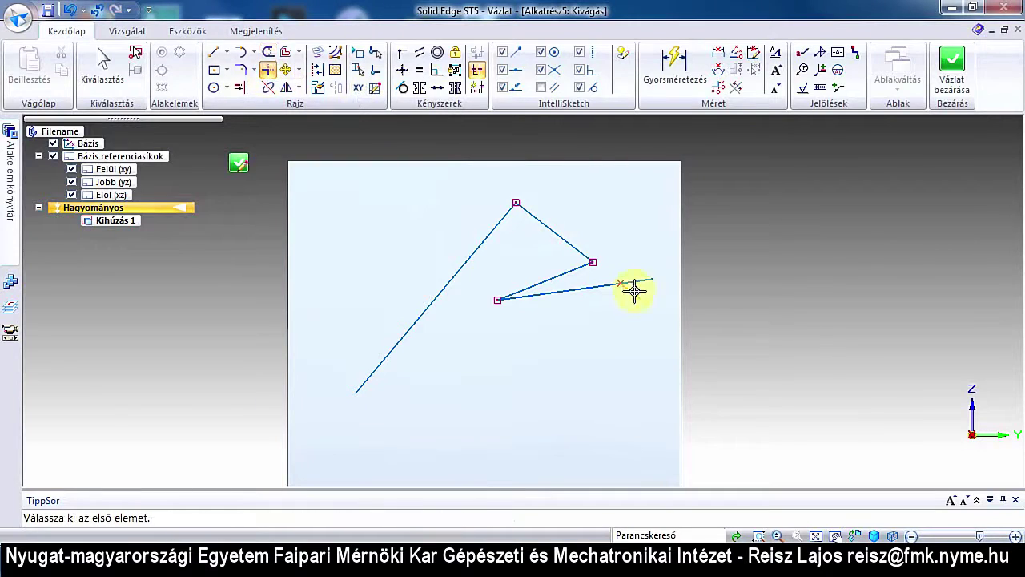
pyautogui.scroll(3, 633, 288)
pyautogui.scroll(3, 627, 288)
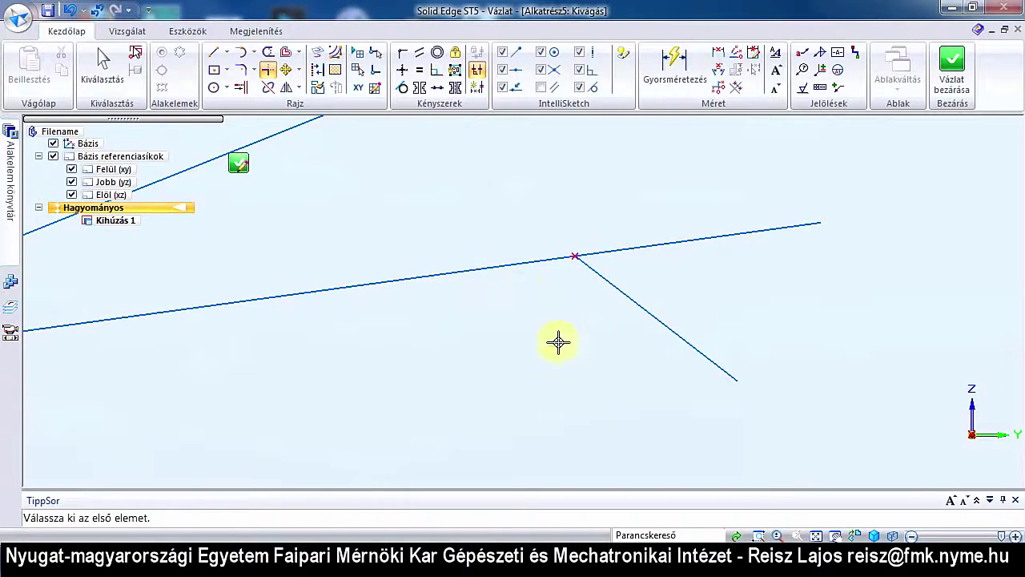
pyautogui.click(489, 269)
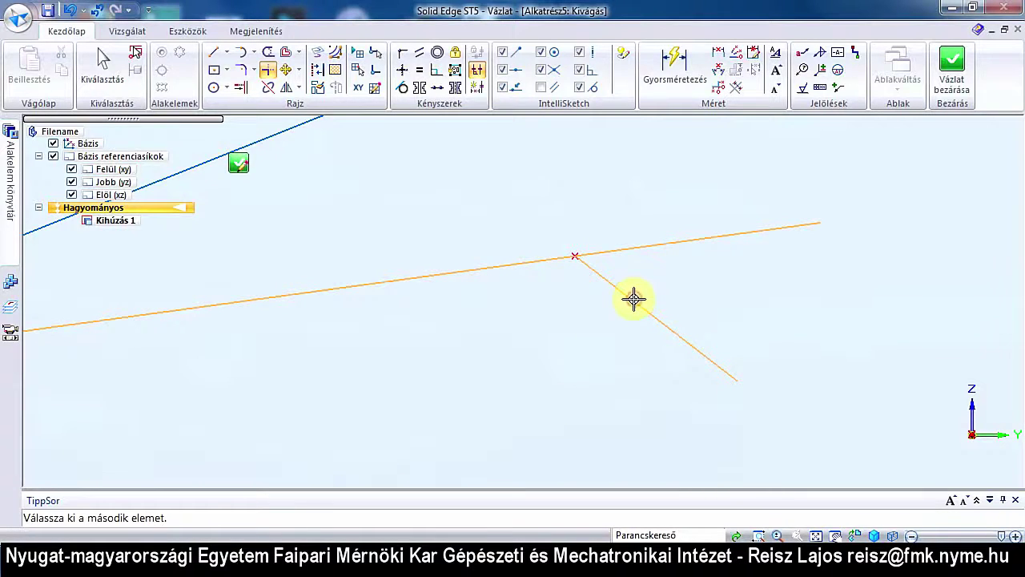
pyautogui.click(633, 299)
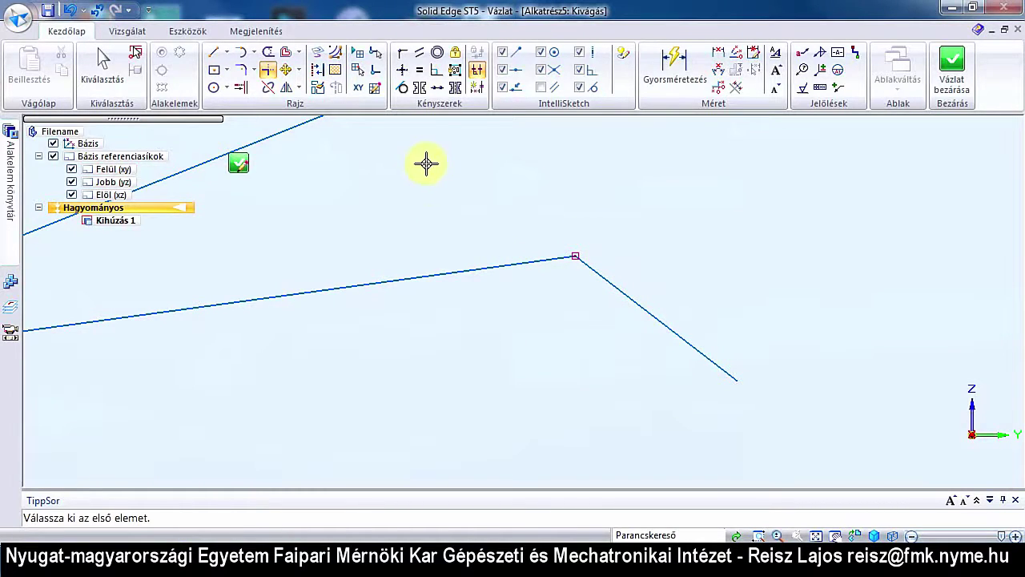
pyautogui.click(302, 53)
pyautogui.click(316, 71)
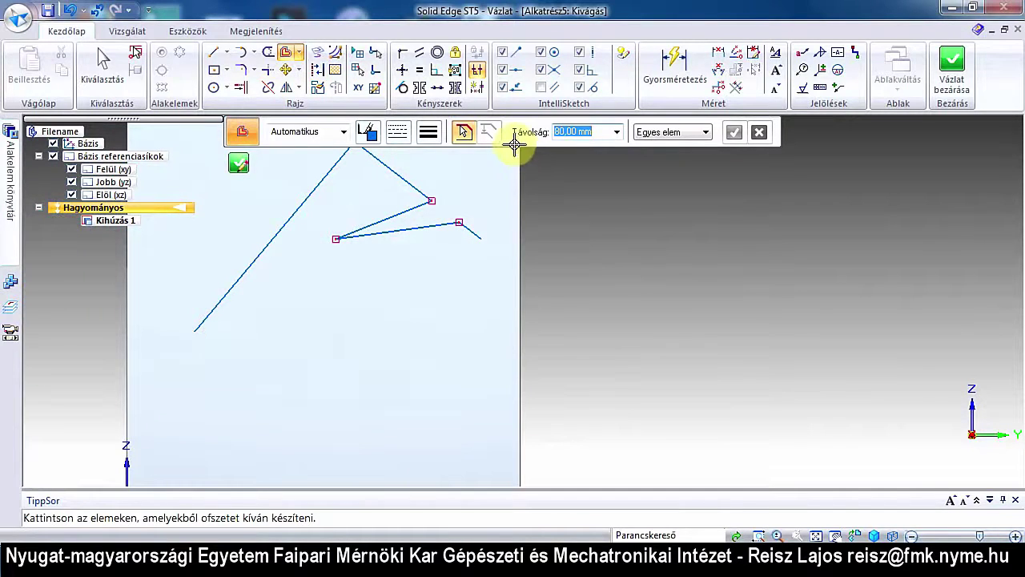
# Try Chain selection, return to Single element, and pick the two lower connected lines to offset
pyautogui.click(706, 132)
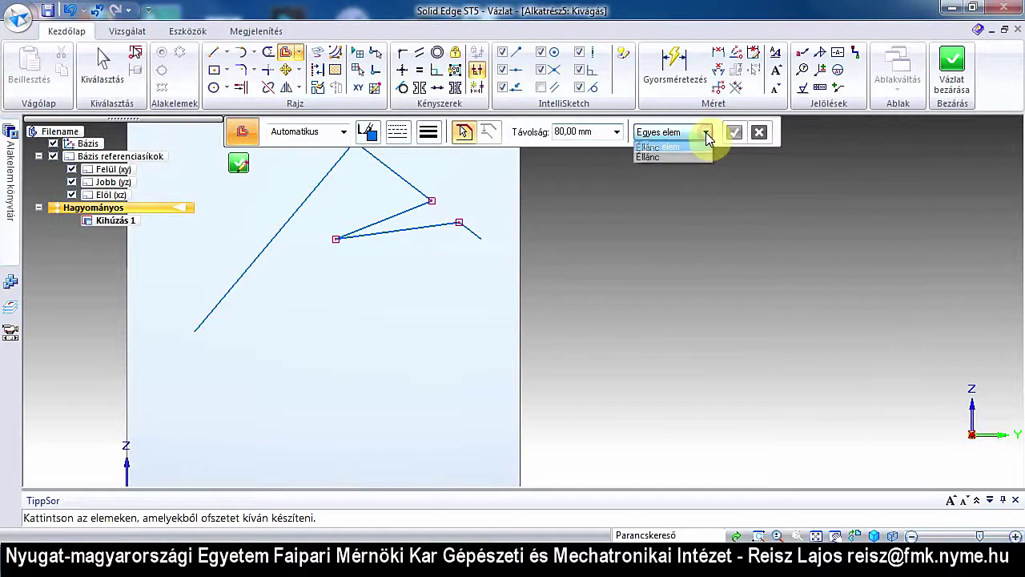
pyautogui.click(667, 156)
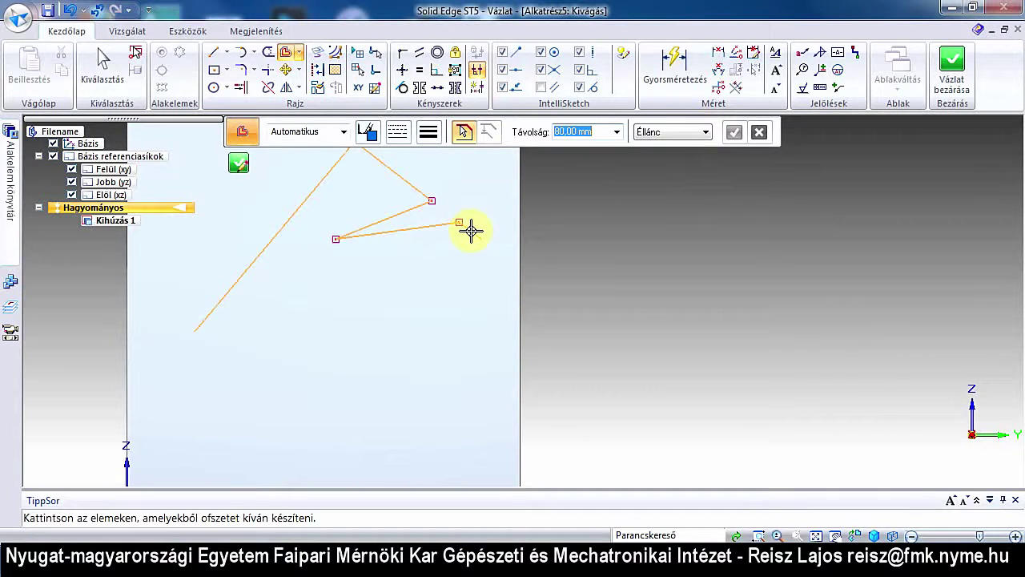
pyautogui.click(675, 133)
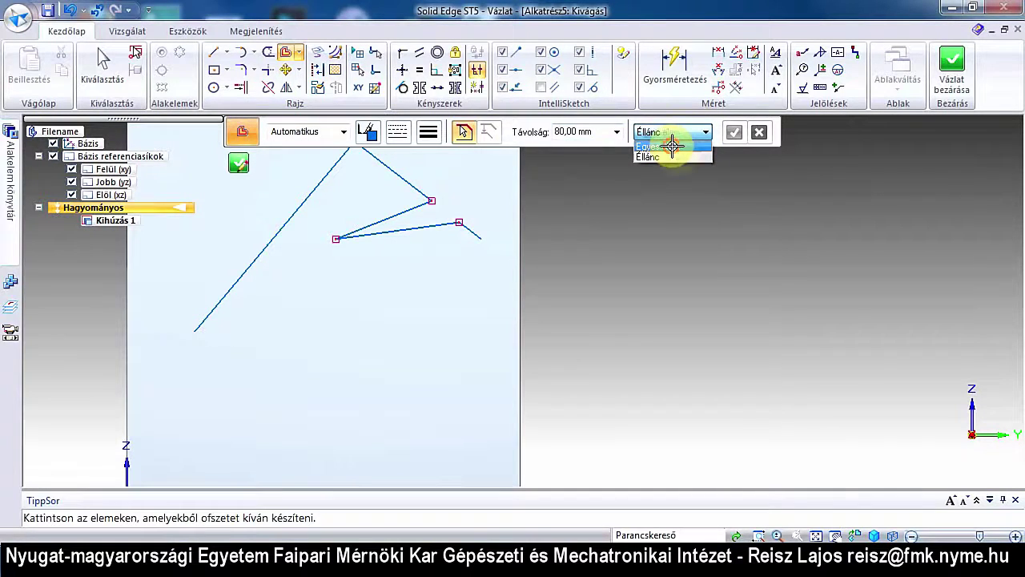
pyautogui.click(671, 145)
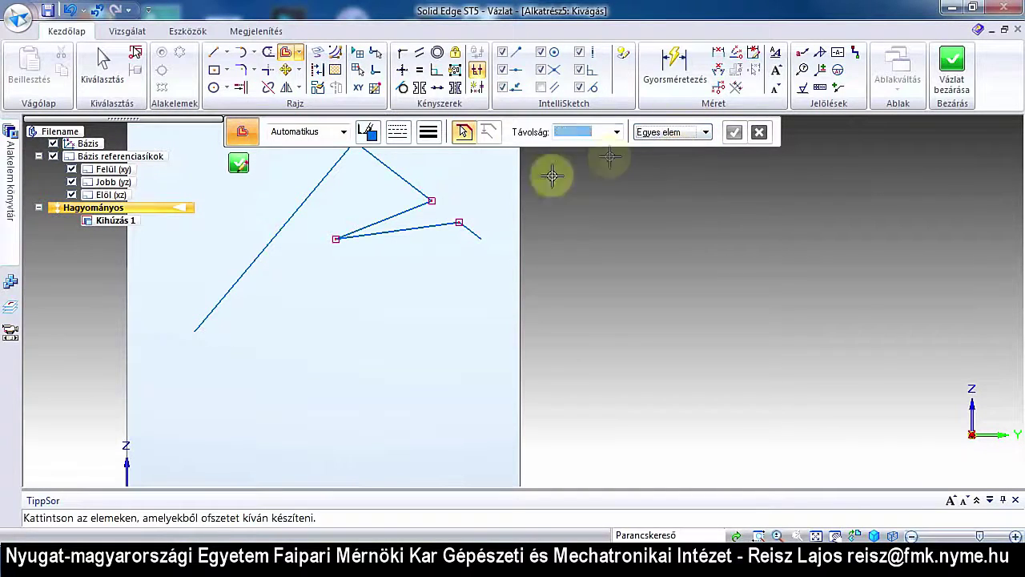
pyautogui.click(425, 208)
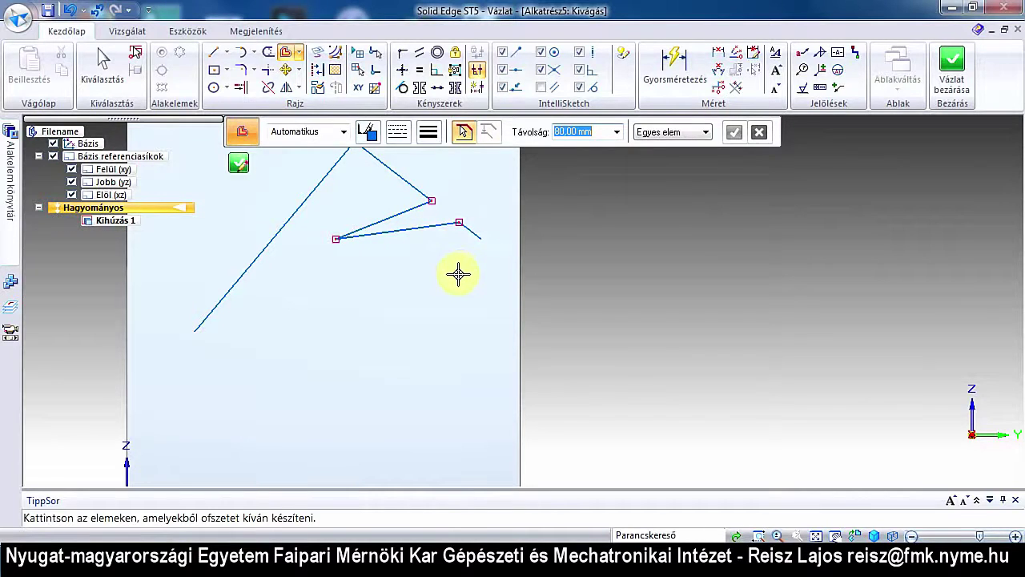
pyautogui.click(474, 236)
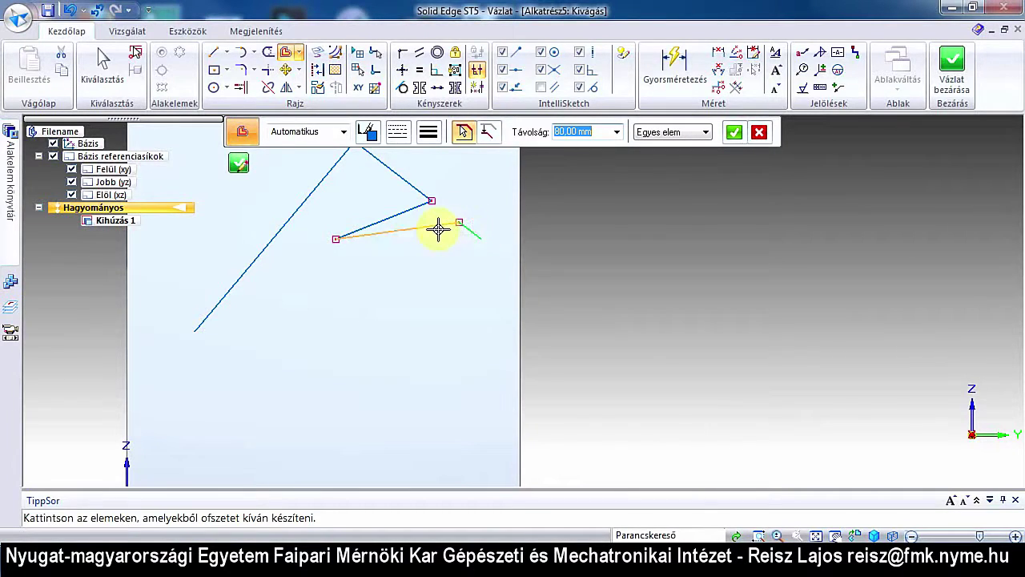
pyautogui.click(435, 226)
pyautogui.write('10')
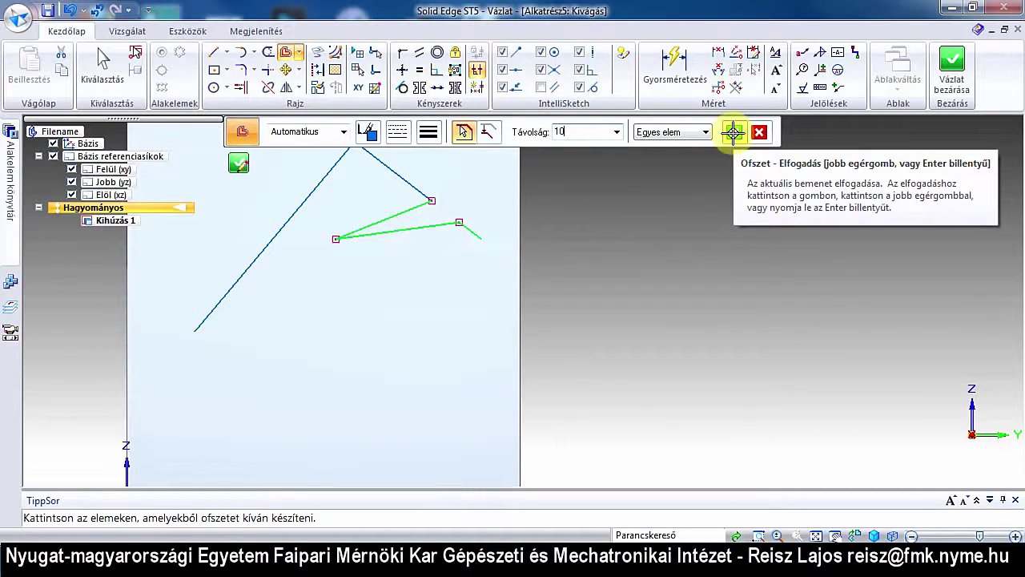
# Accept the picked lines and place their offset copies below and left of them
pyautogui.click(734, 133)
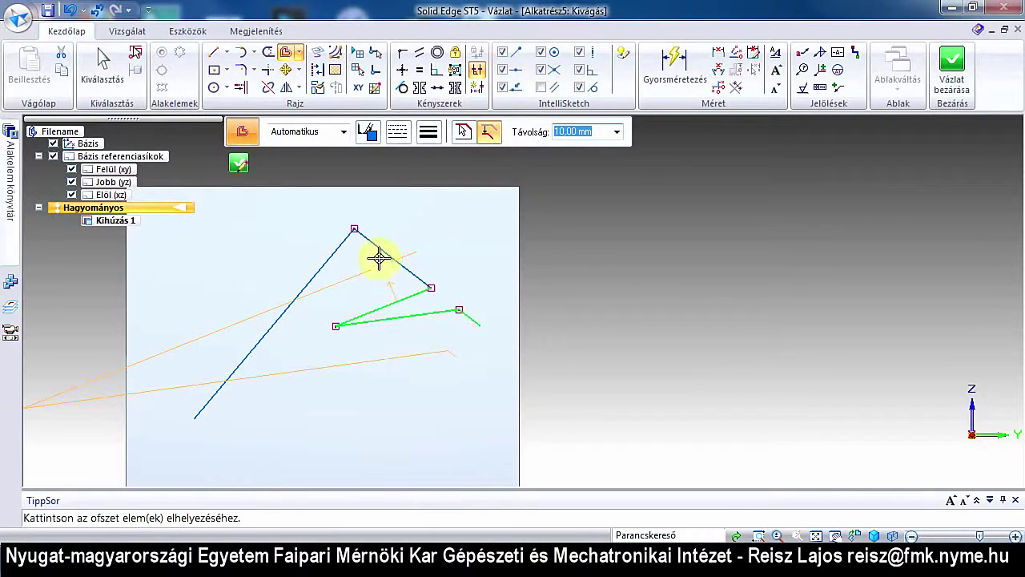
pyautogui.click(379, 257)
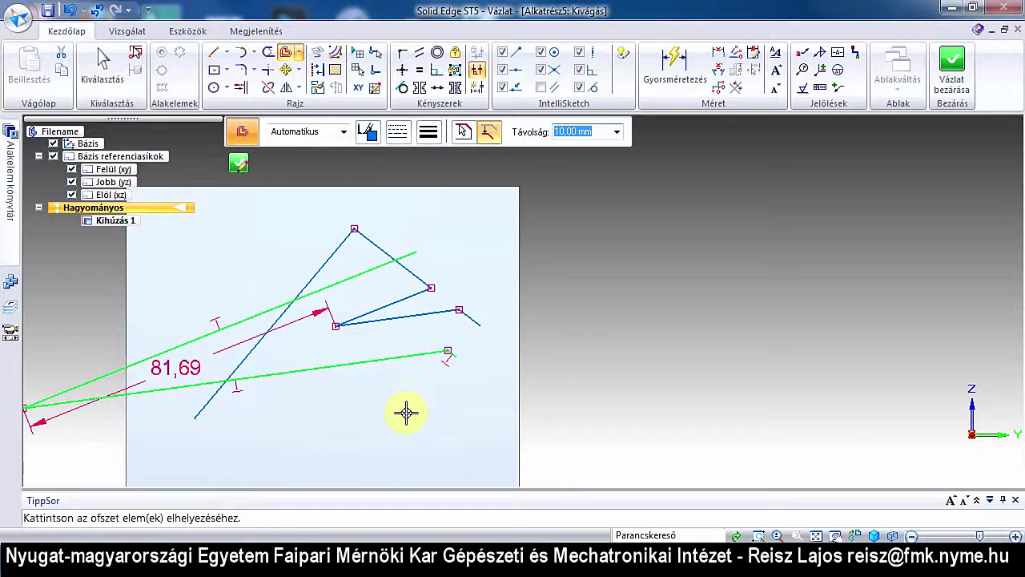
pyautogui.click(406, 415)
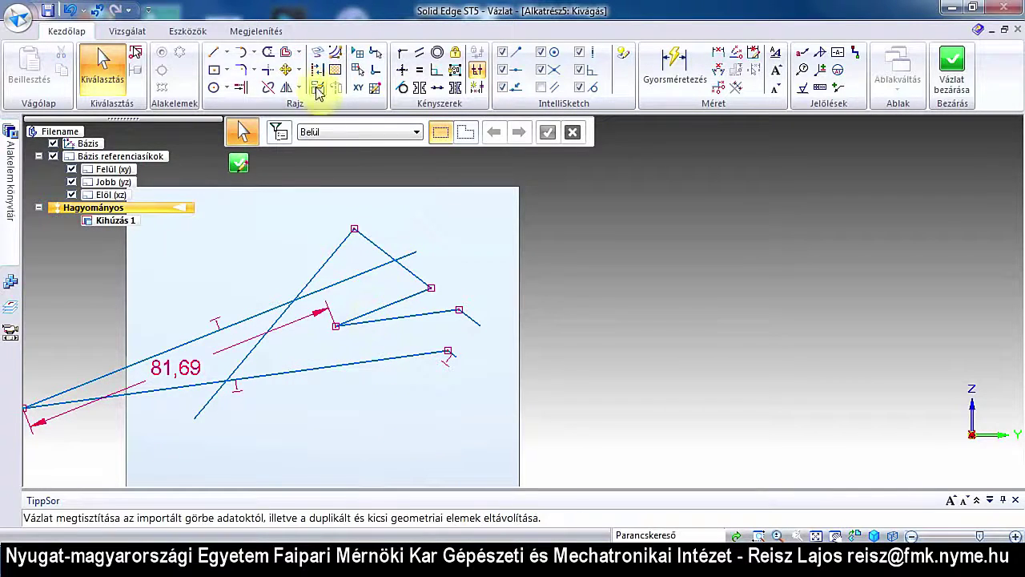
# Erase the existing sketch lines with two Trim sweeps
pyautogui.scroll(-2, 542, 310)
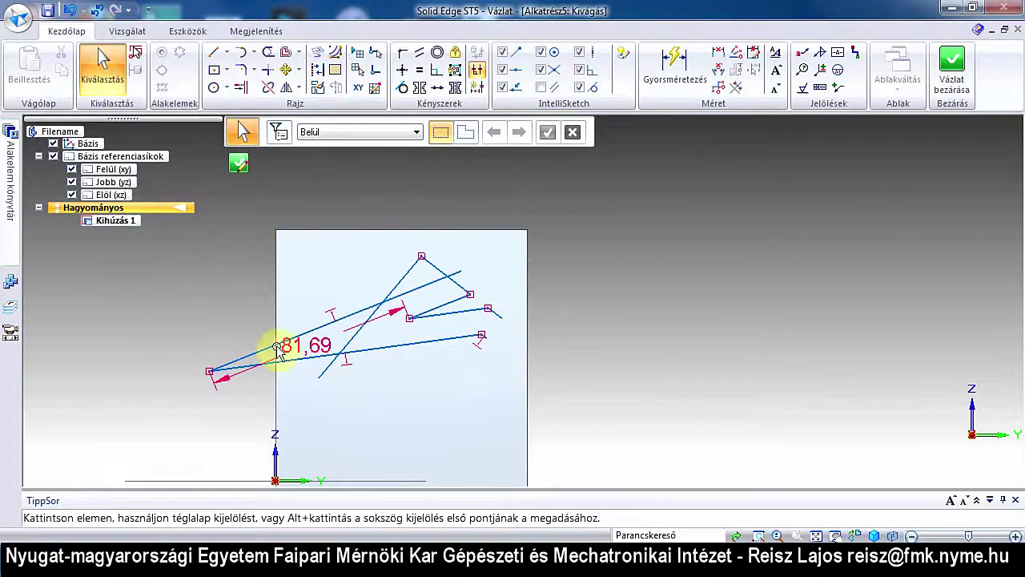
pyautogui.click(271, 53)
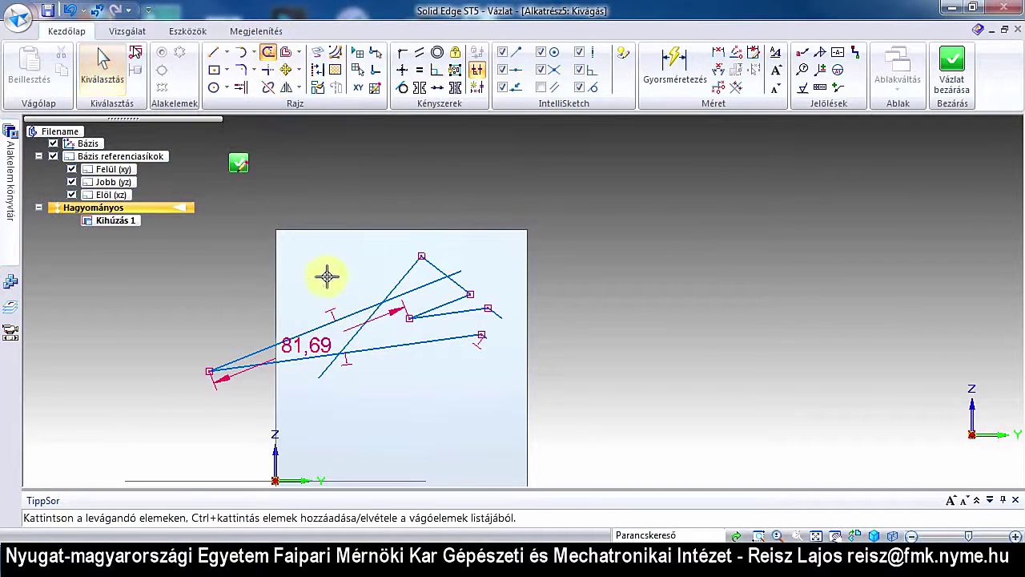
pyautogui.moveTo(316, 267)
pyautogui.mouseDown()
pyautogui.moveTo(408, 306)
pyautogui.moveTo(472, 362)
pyautogui.moveTo(501, 290)
pyautogui.moveTo(311, 336)
pyautogui.mouseUp()
pyautogui.moveTo(466, 361)
pyautogui.mouseDown()
pyautogui.moveTo(487, 337)
pyautogui.moveTo(444, 262)
pyautogui.moveTo(441, 272)
pyautogui.mouseUp()
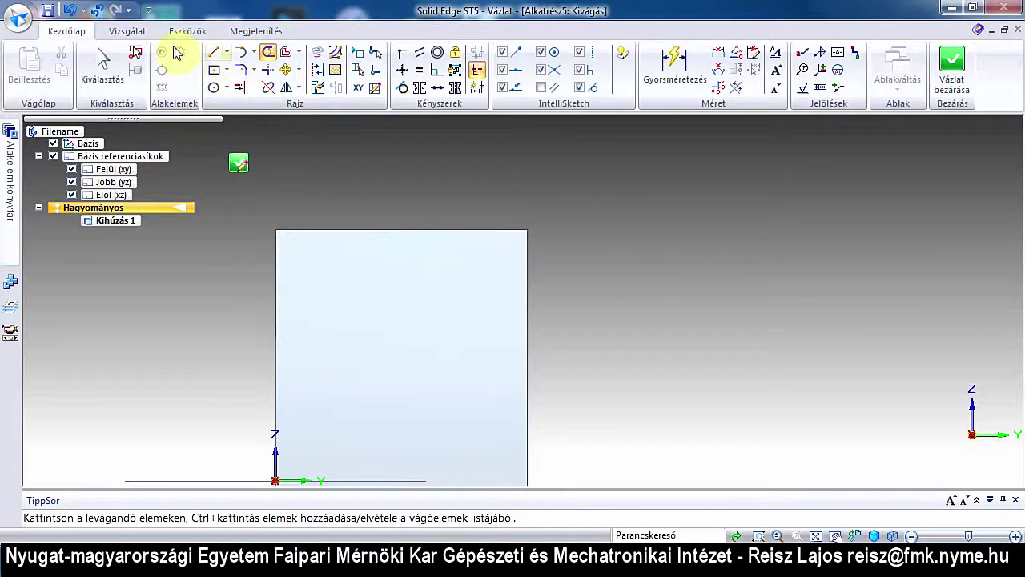
# Draw a stepped horizontal-vertical-horizontal line chain to the right of the block
pyautogui.click(212, 52)
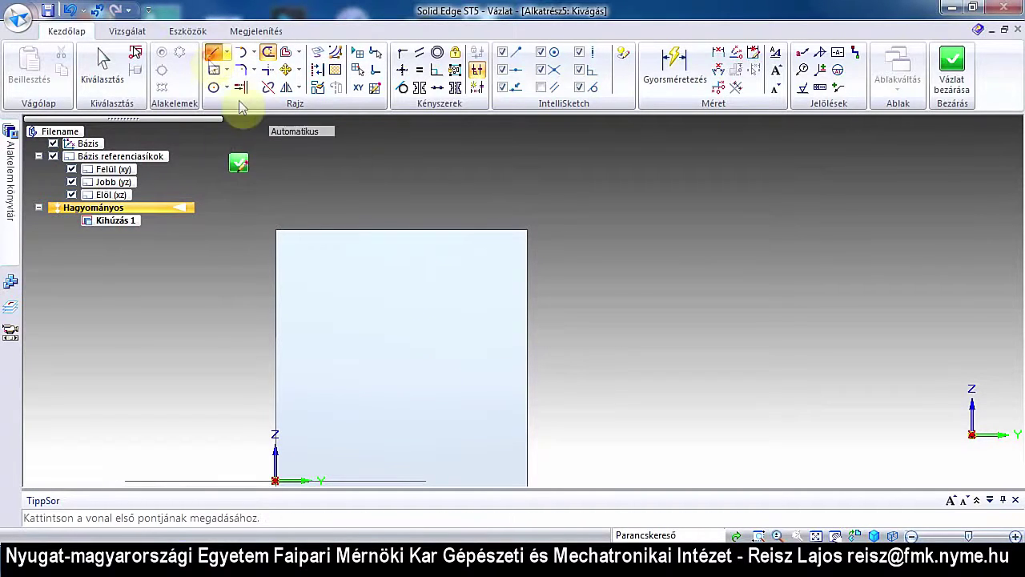
pyautogui.click(600, 268)
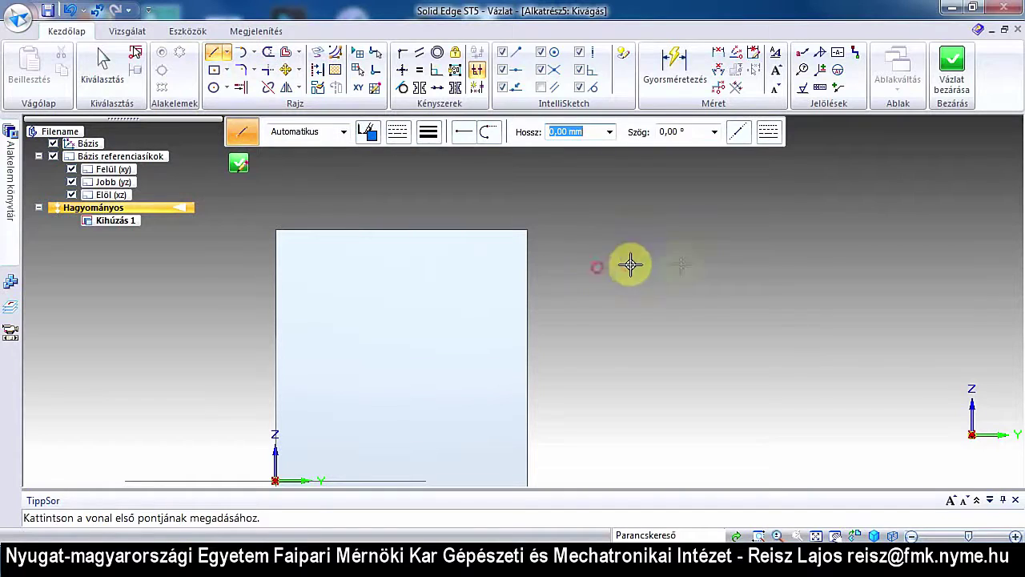
pyautogui.click(701, 267)
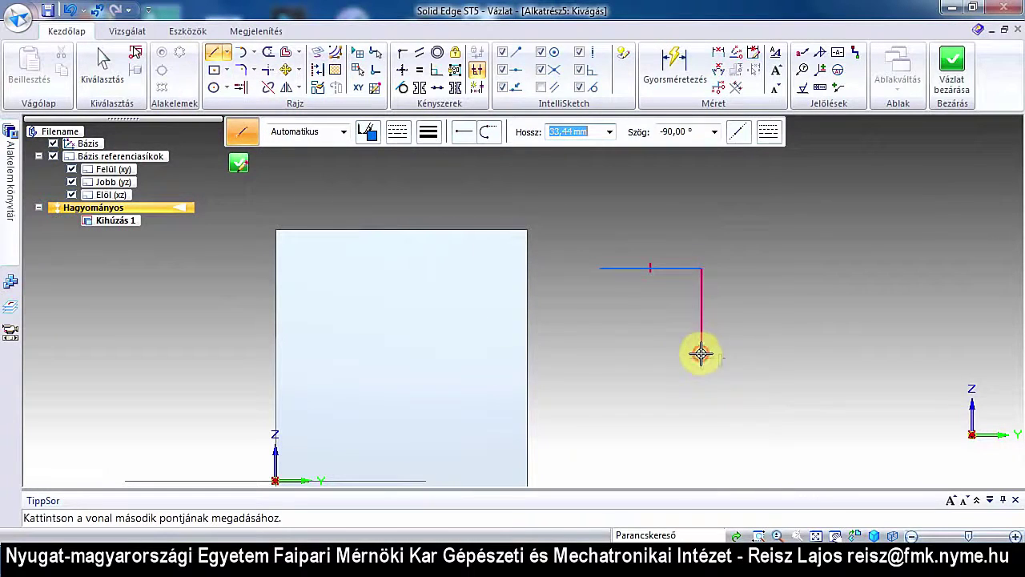
pyautogui.click(701, 352)
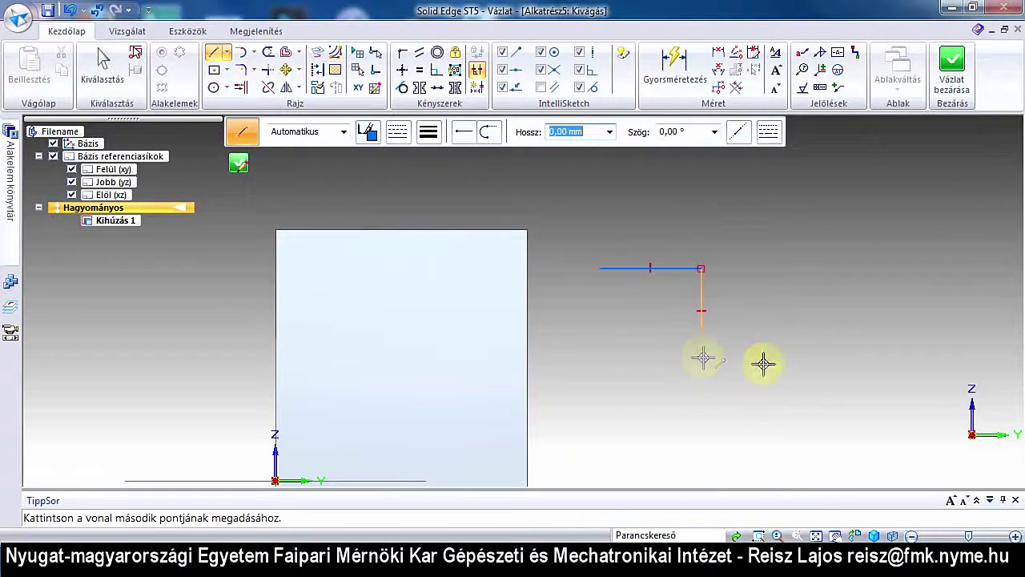
pyautogui.click(799, 353)
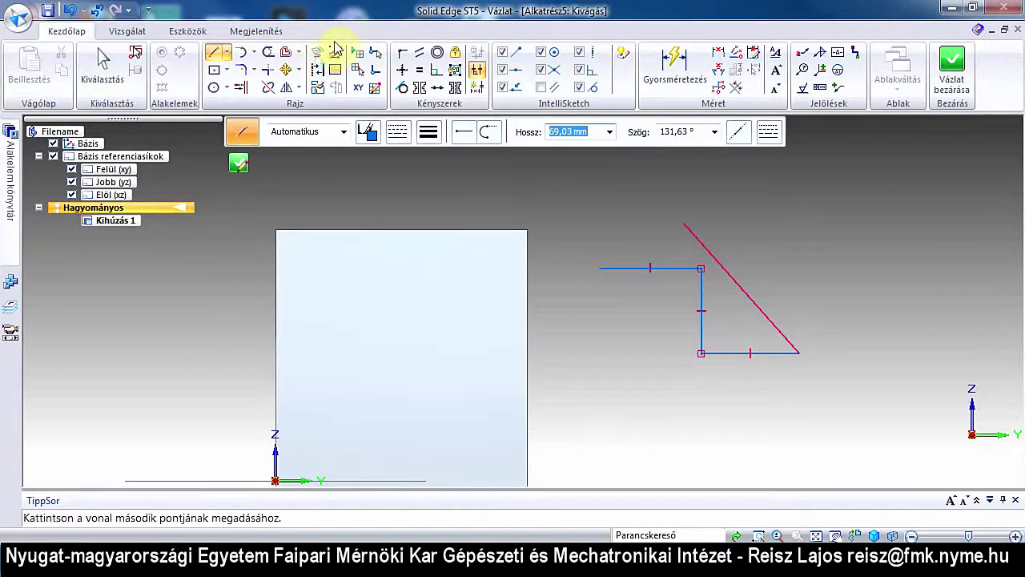
pyautogui.press('Escape')
pyautogui.click(300, 53)
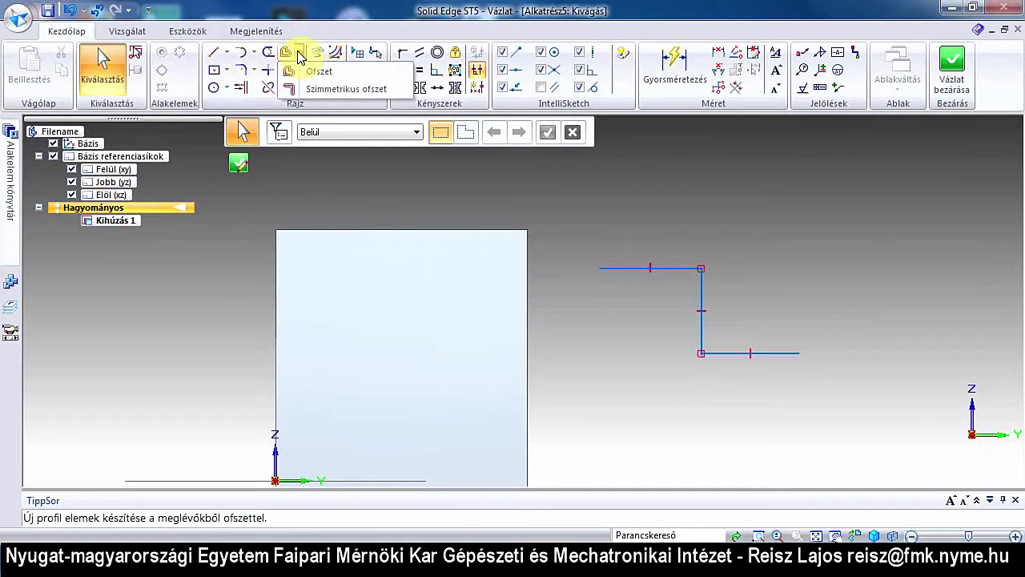
# Start a symmetric offset of 12,70 mm width with Ofszet körív end type
pyautogui.click(337, 90)
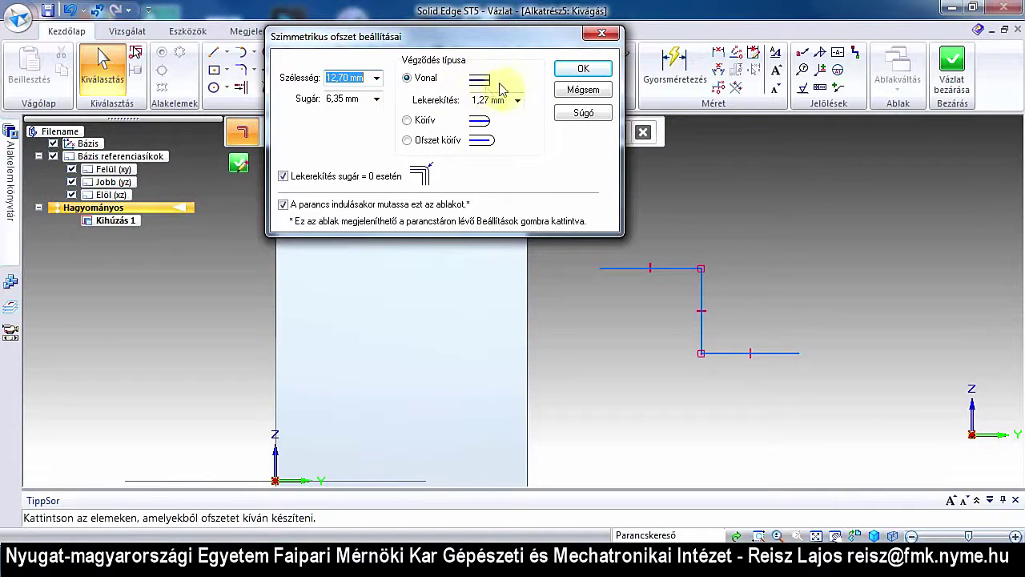
pyautogui.click(407, 121)
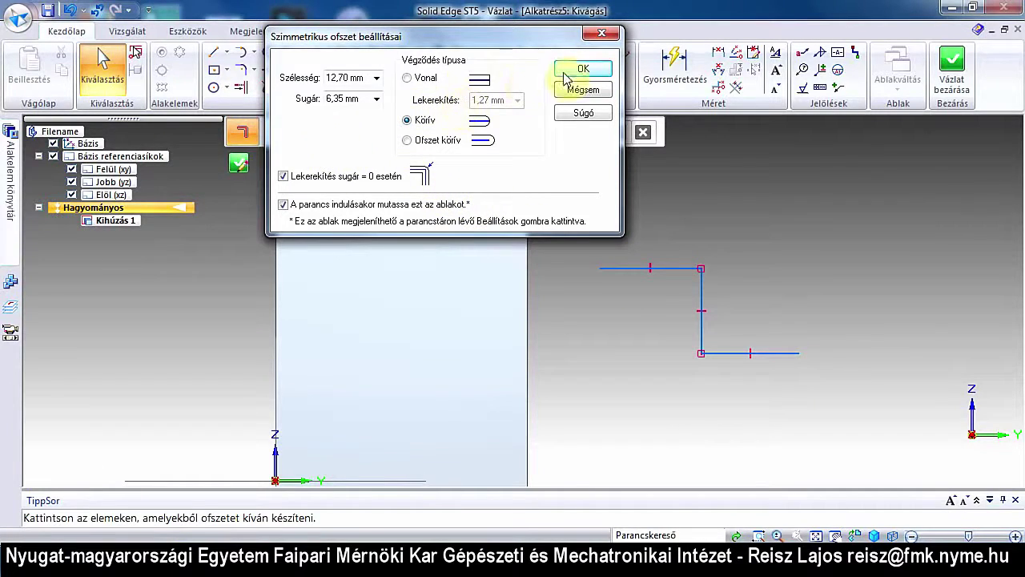
pyautogui.click(406, 141)
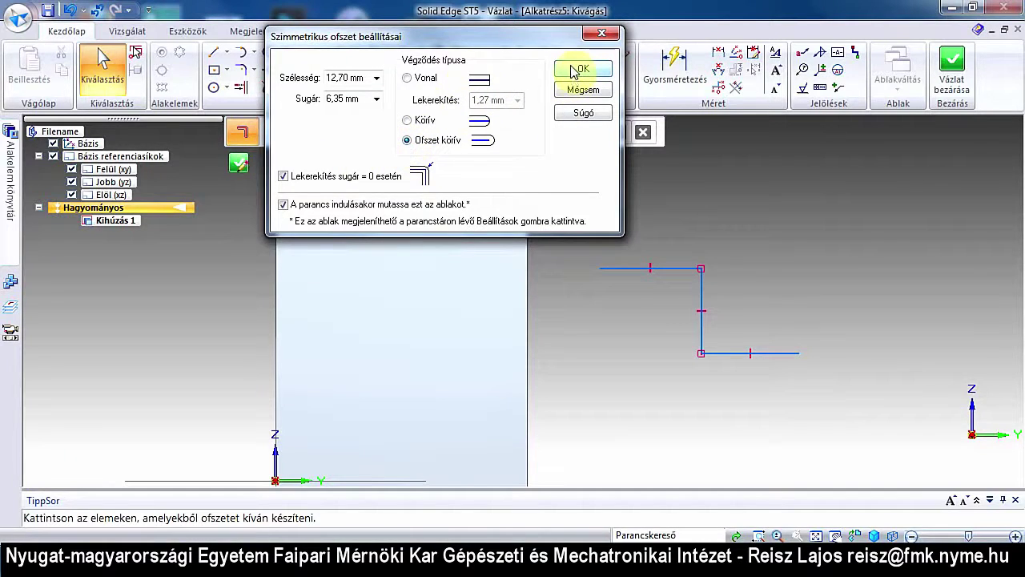
pyautogui.click(574, 70)
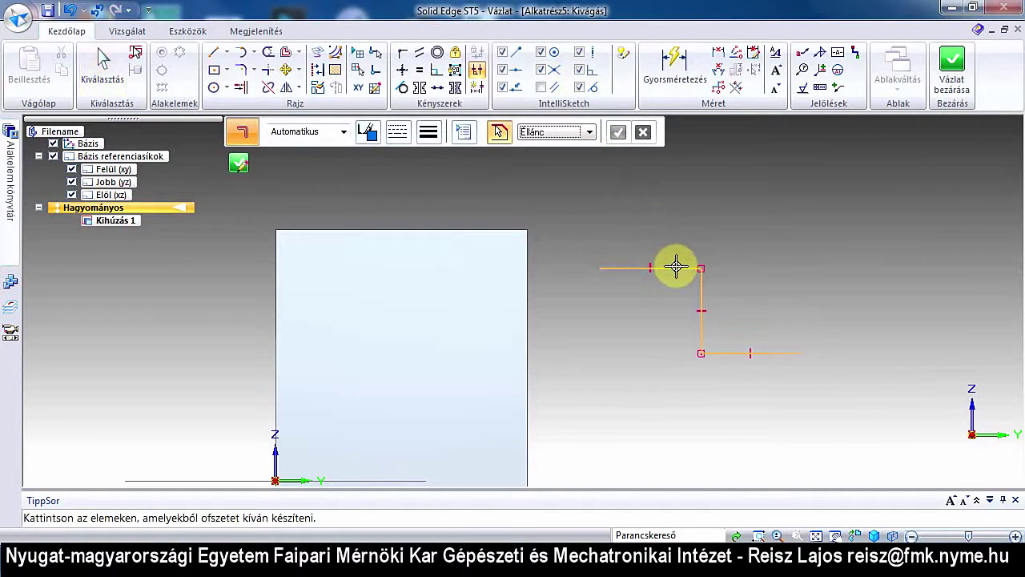
# Select the stepped line chain in Éllánc mode and accept to create the rounded slot
pyautogui.click(589, 131)
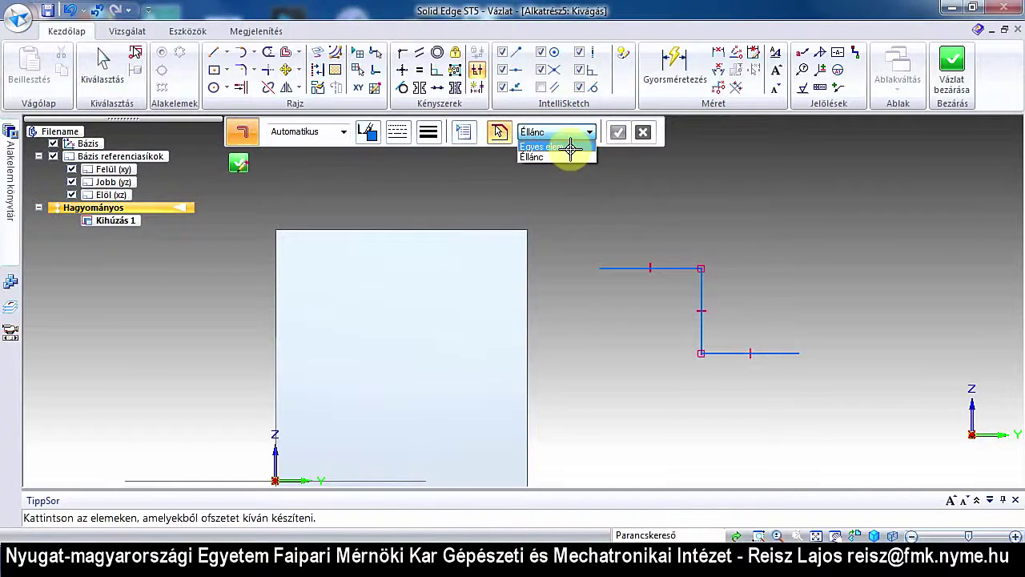
pyautogui.click(566, 156)
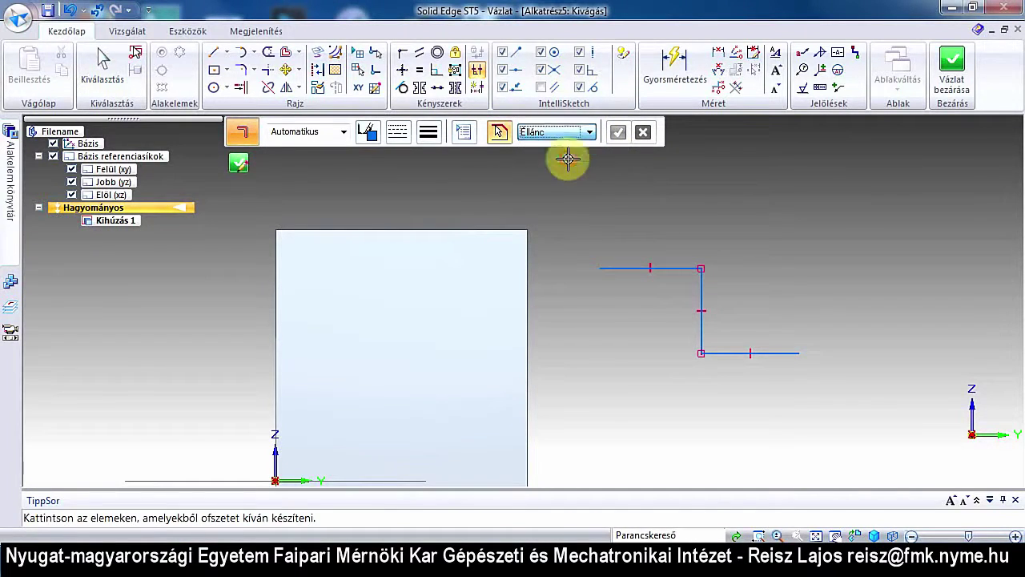
pyautogui.click(673, 265)
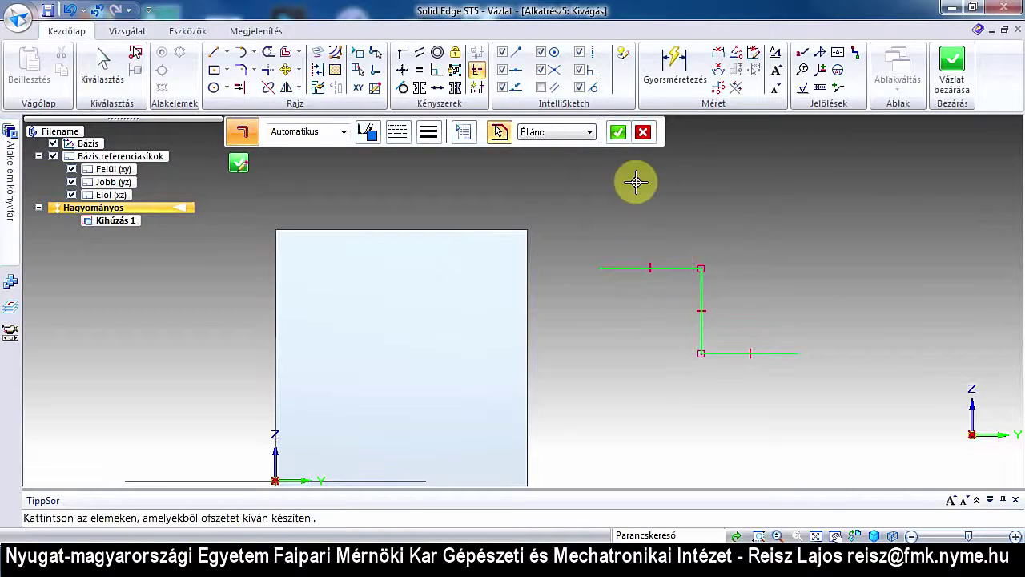
pyautogui.click(620, 132)
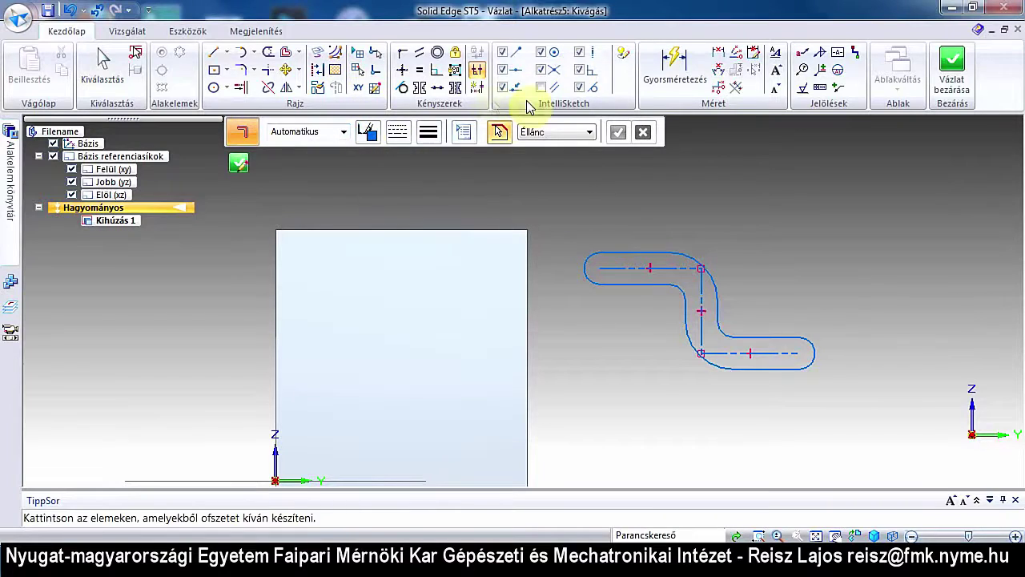
pyautogui.click(118, 66)
# Select and delete the dashed zigzag centrelines of the slot
pyautogui.click(120, 68)
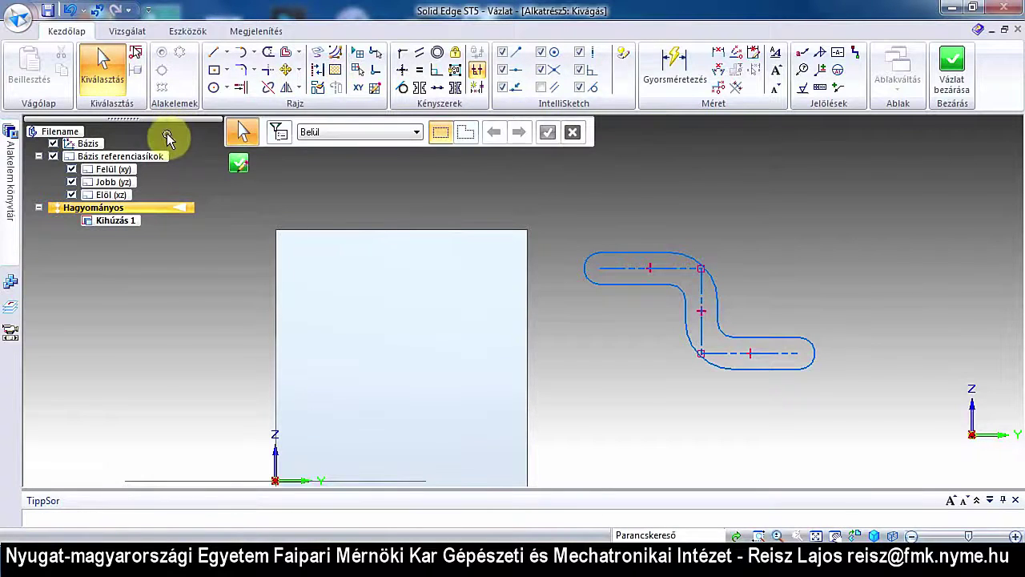
pyautogui.click(622, 257)
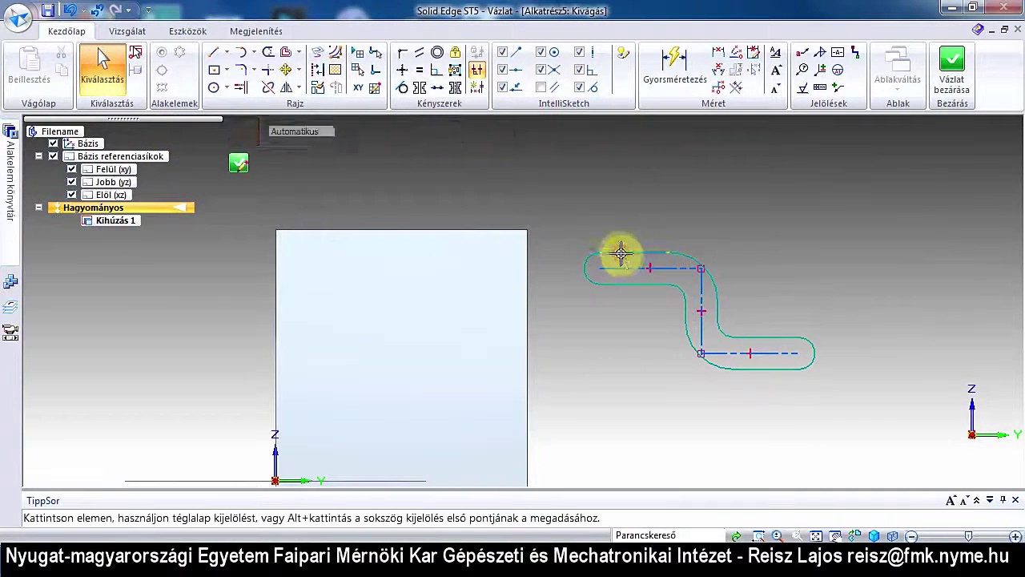
pyautogui.click(664, 269)
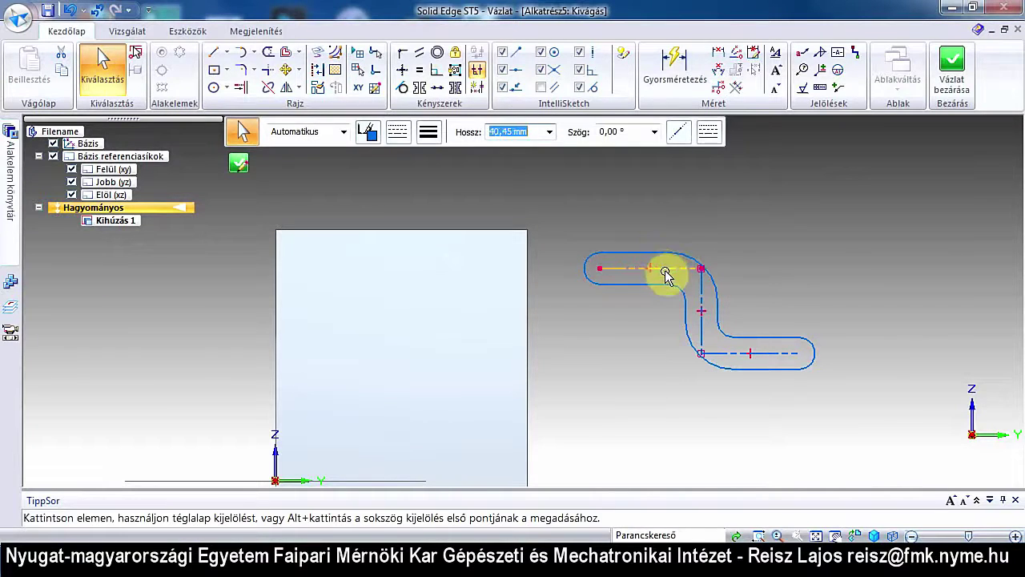
pyautogui.click(691, 286)
pyautogui.click(701, 297)
pyautogui.press('Escape')
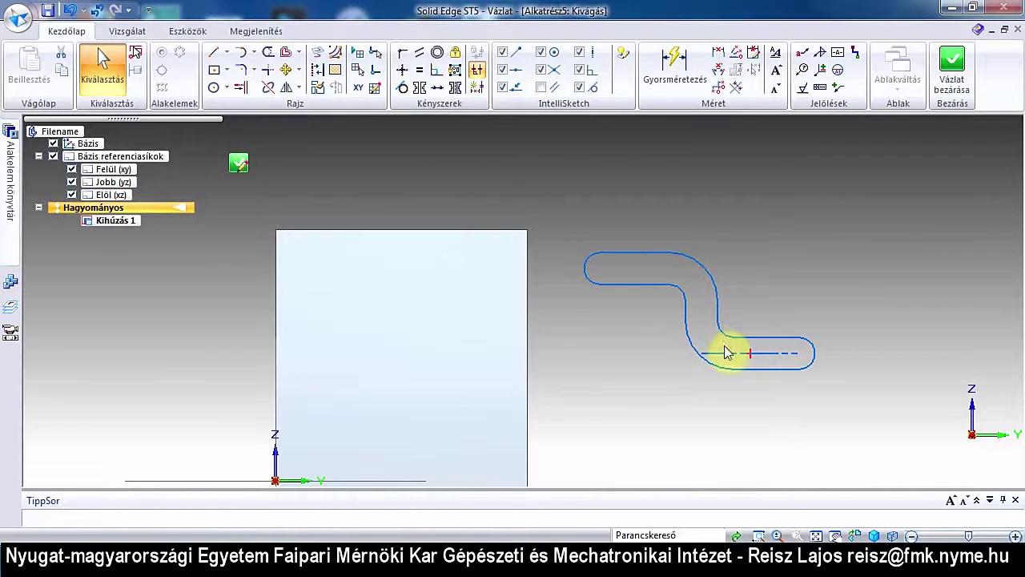
pyautogui.click(727, 352)
pyautogui.press('Delete')
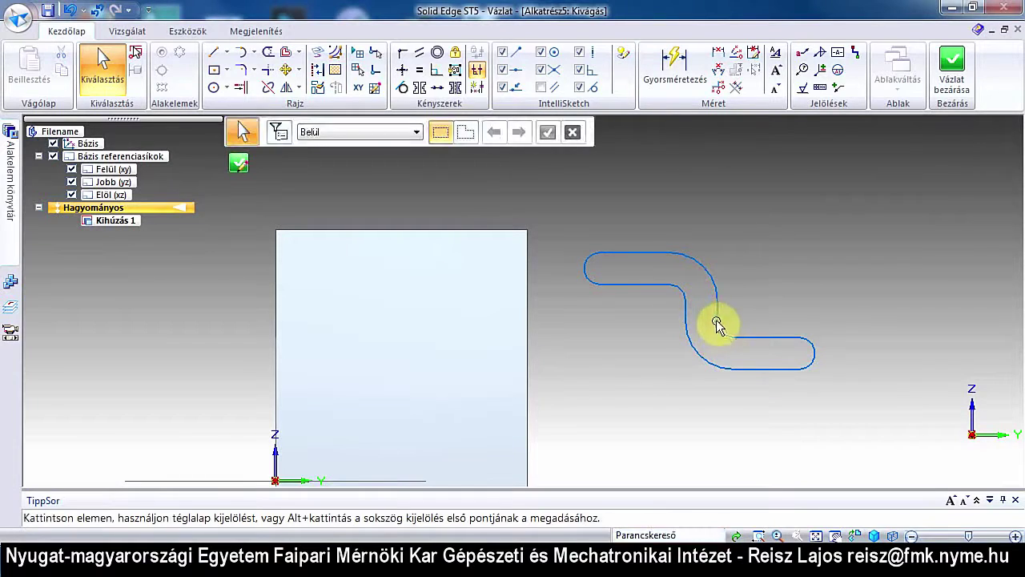
# Fence-select the whole S-shaped slot outline and delete it
pyautogui.click(710, 280)
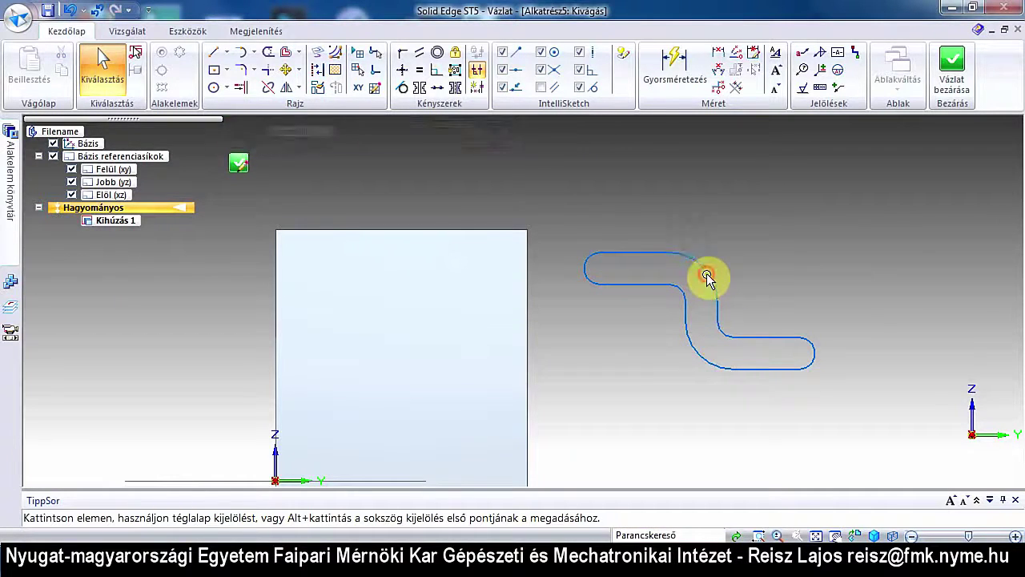
pyautogui.click(647, 257)
pyautogui.click(588, 270)
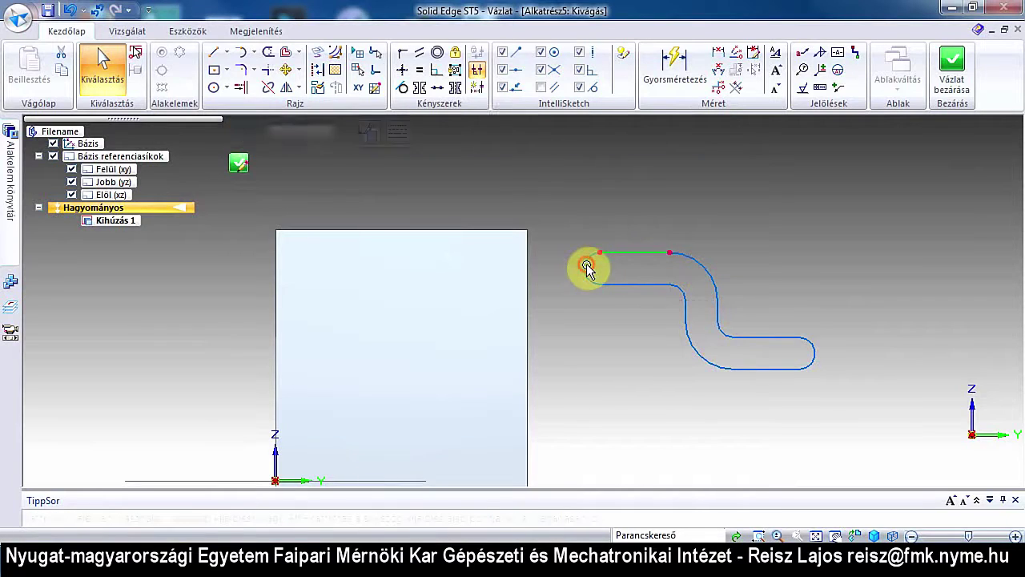
pyautogui.click(636, 285)
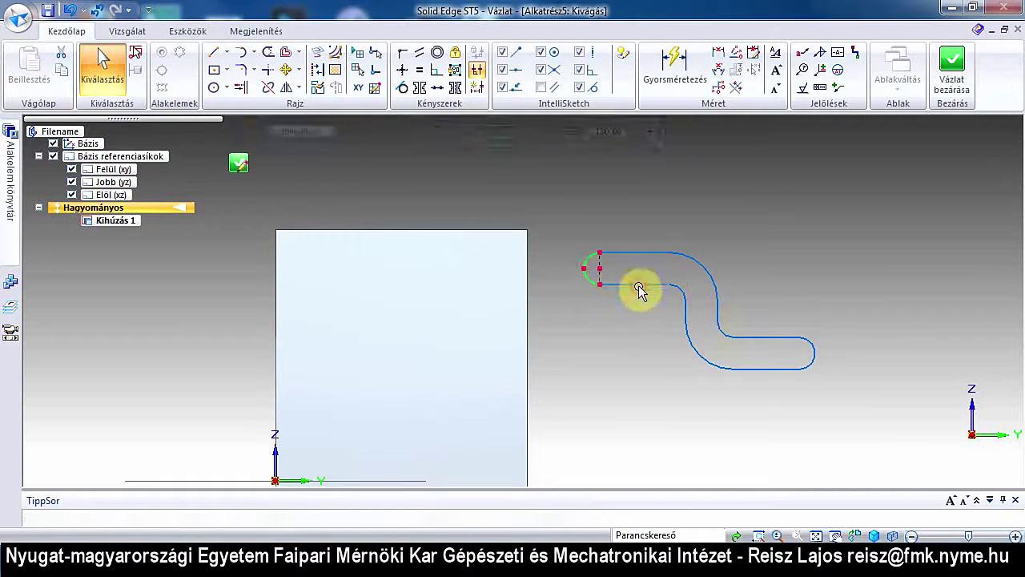
pyautogui.click(622, 333)
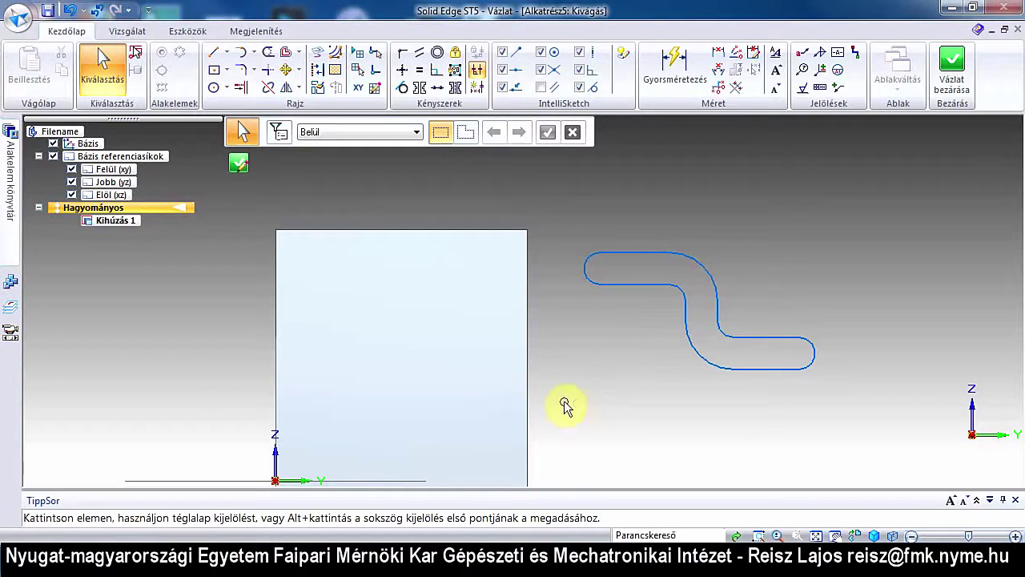
pyautogui.moveTo(542, 373); pyautogui.dragTo(880, 165)
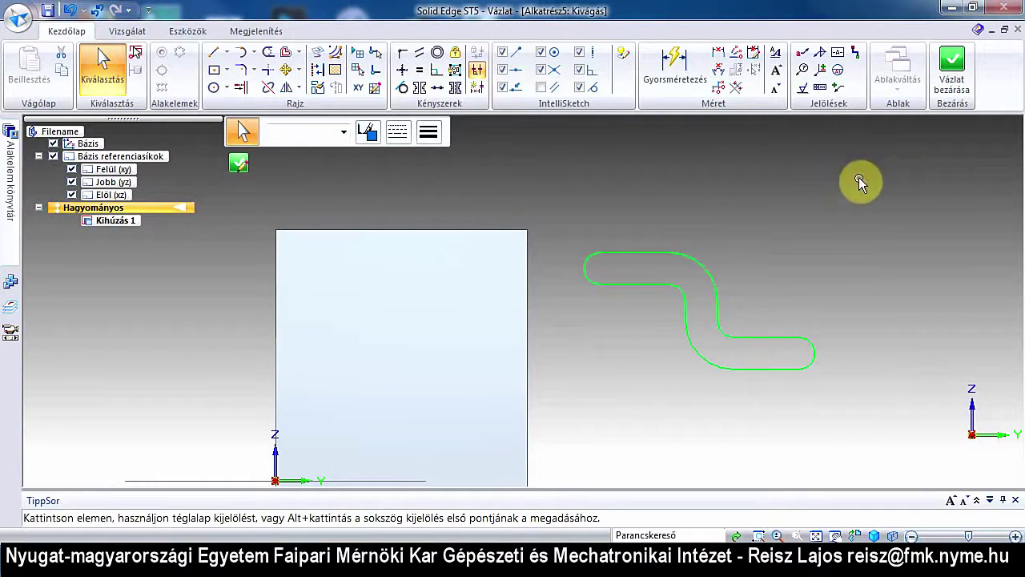
pyautogui.press('Delete')
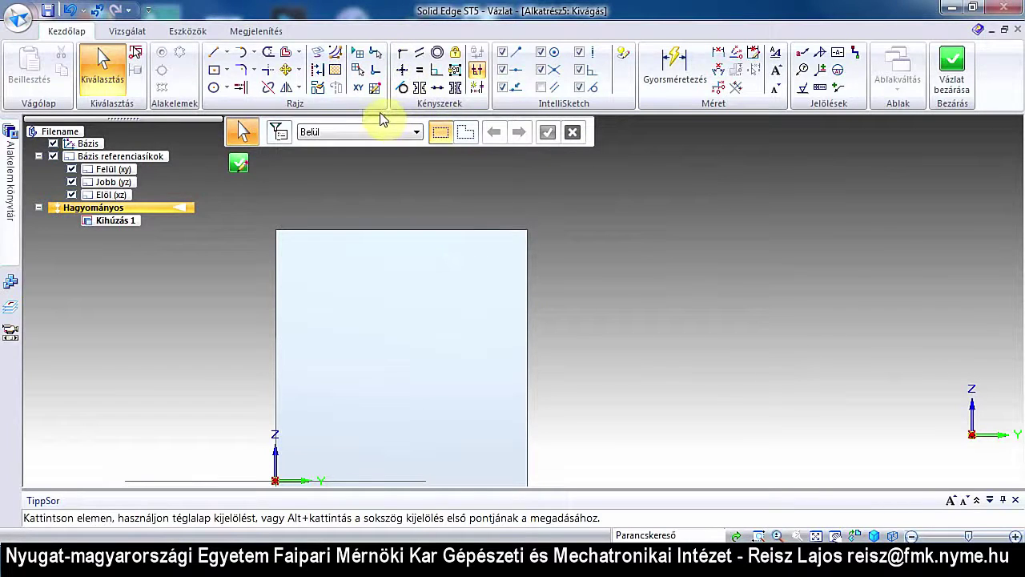
# Draw two separate lines on the block face, one diagonal and one nearly vertical
pyautogui.click(299, 74)
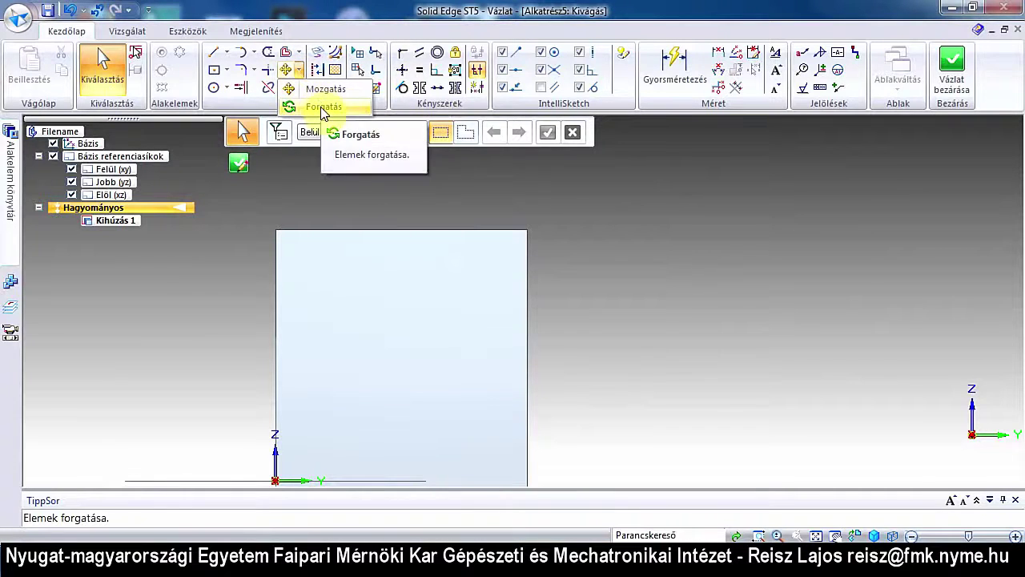
pyautogui.click(213, 54)
pyautogui.click(324, 324)
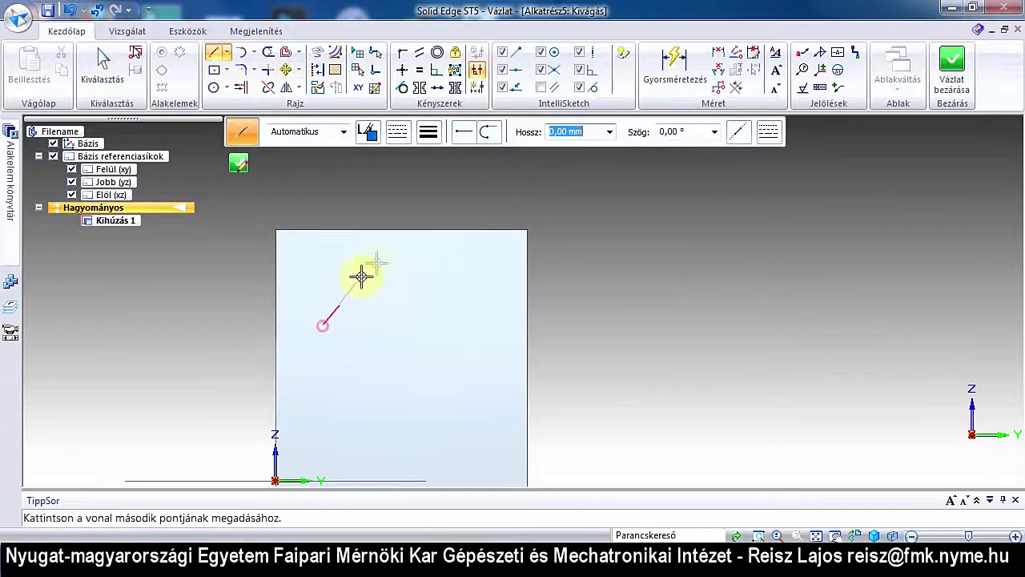
pyautogui.click(383, 256)
pyautogui.click(465, 251)
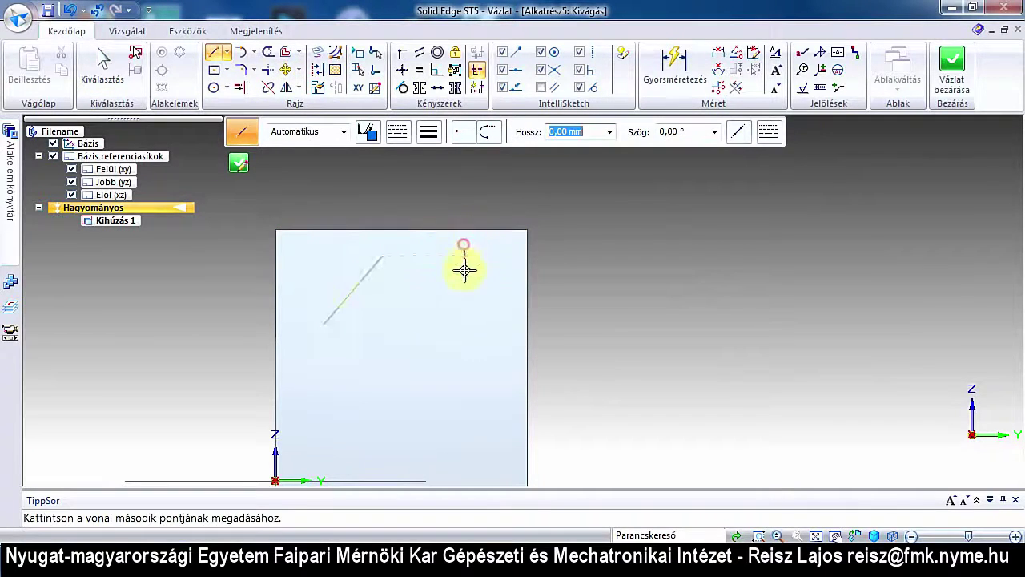
pyautogui.click(480, 333)
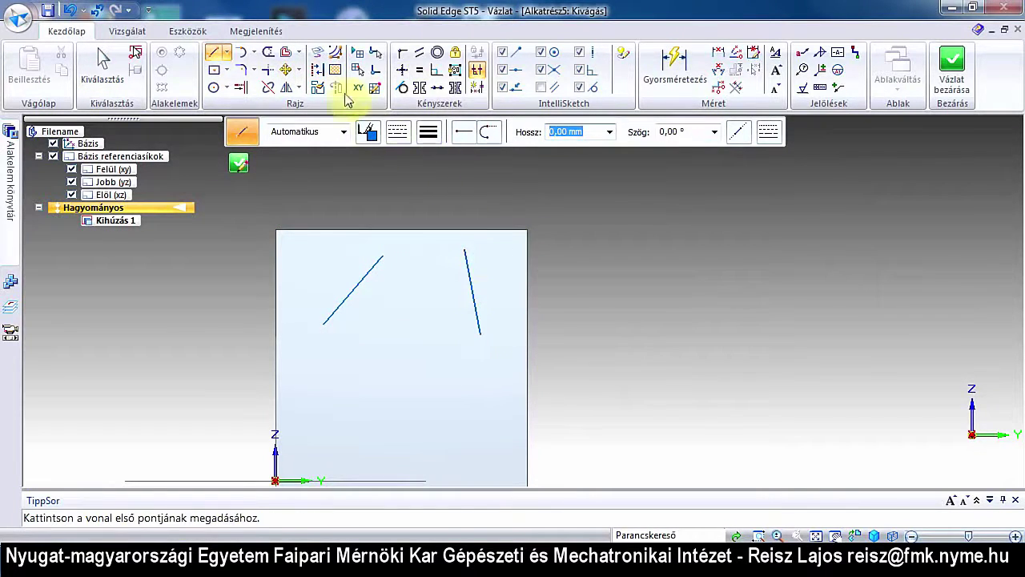
pyautogui.click(286, 73)
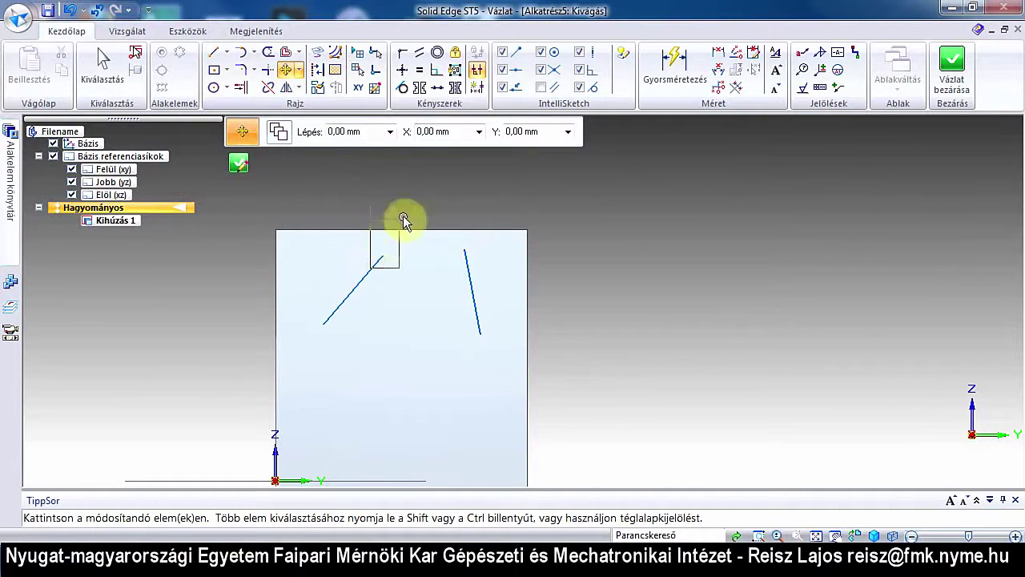
# Move the diagonal line in several passes until it sits off the block face to the right
pyautogui.moveTo(371, 270); pyautogui.dragTo(446, 209)
pyautogui.click(385, 253)
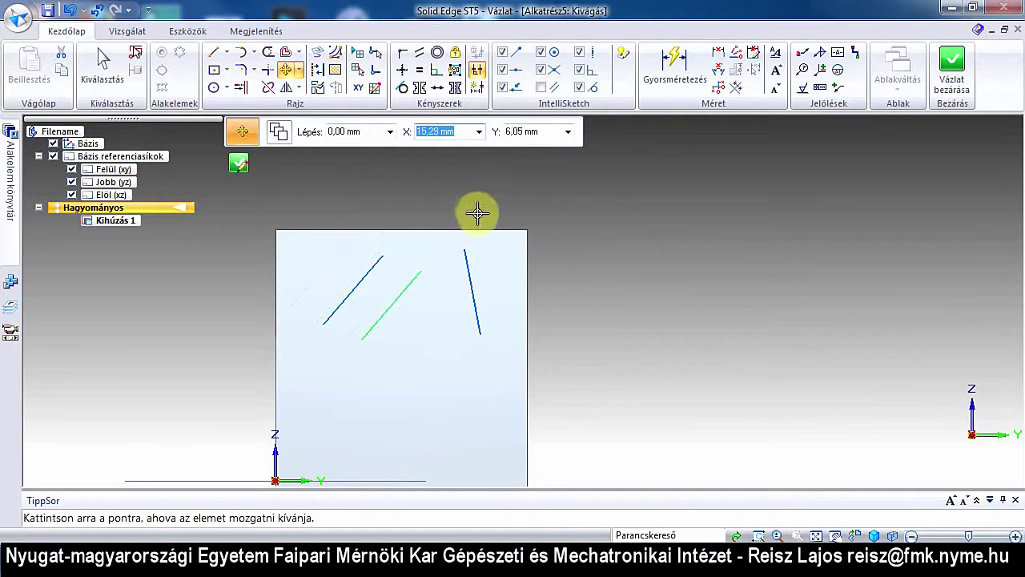
pyautogui.click(455, 207)
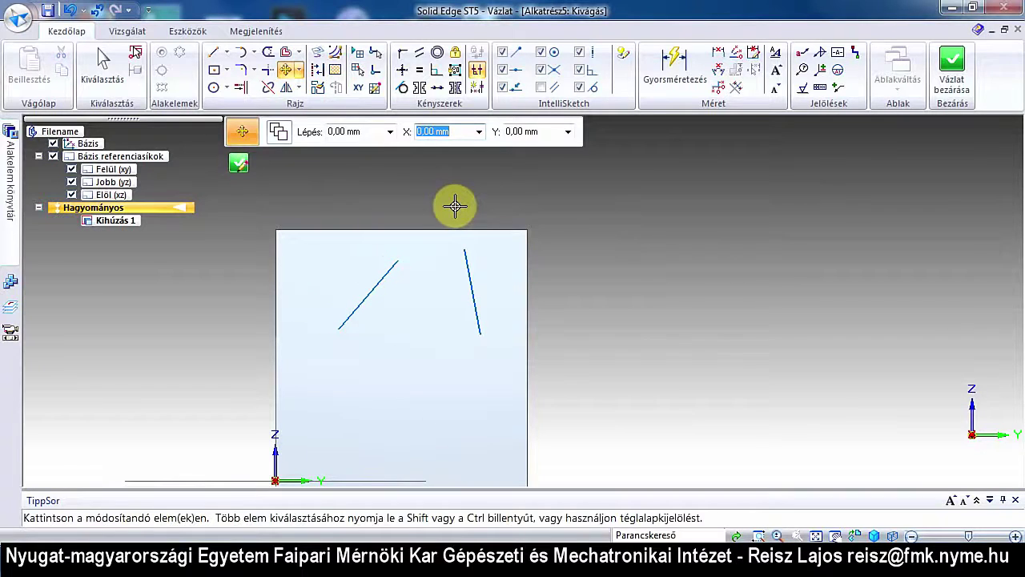
pyautogui.click(389, 270)
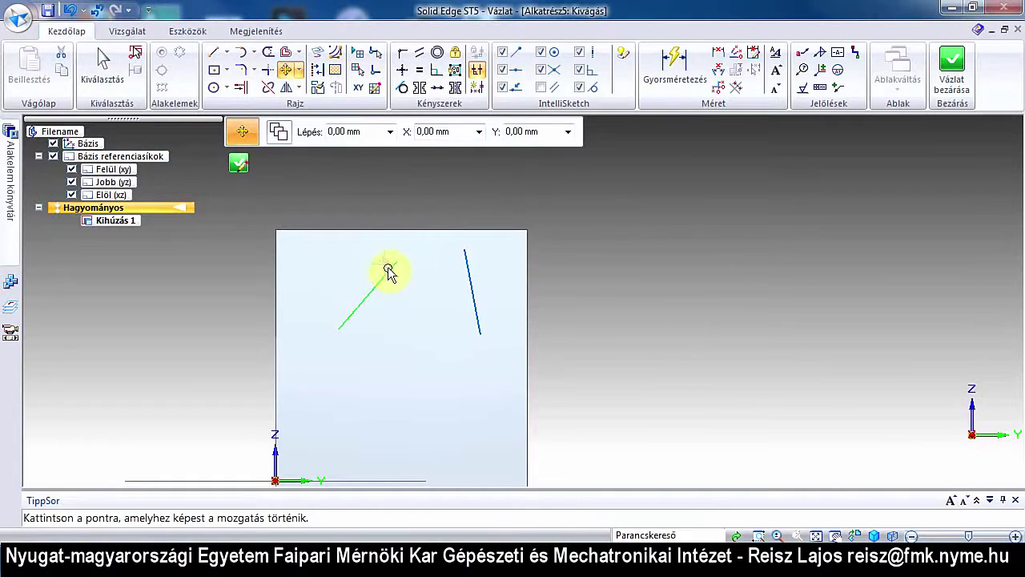
pyautogui.click(264, 198)
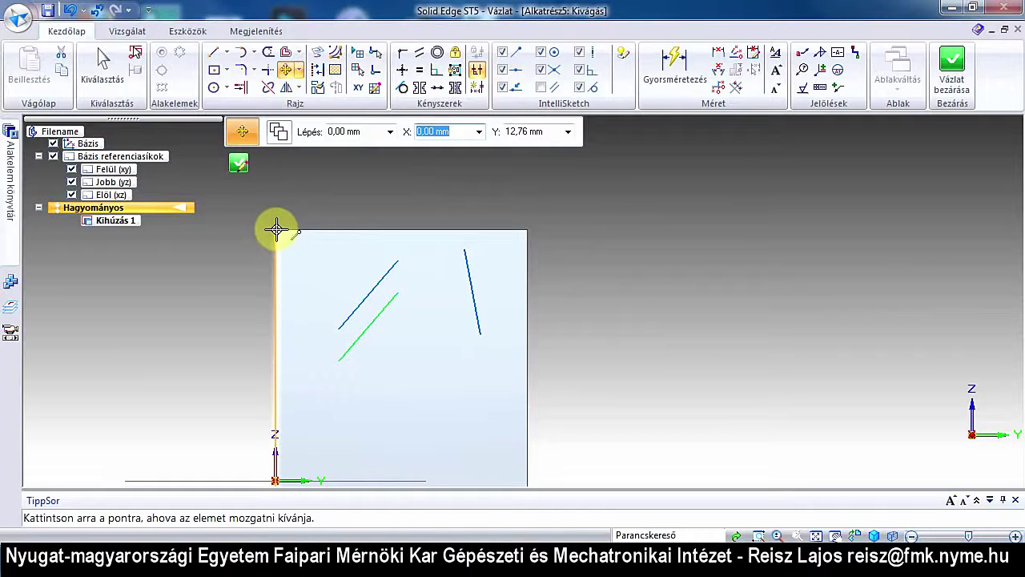
pyautogui.click(276, 230)
pyautogui.click(379, 311)
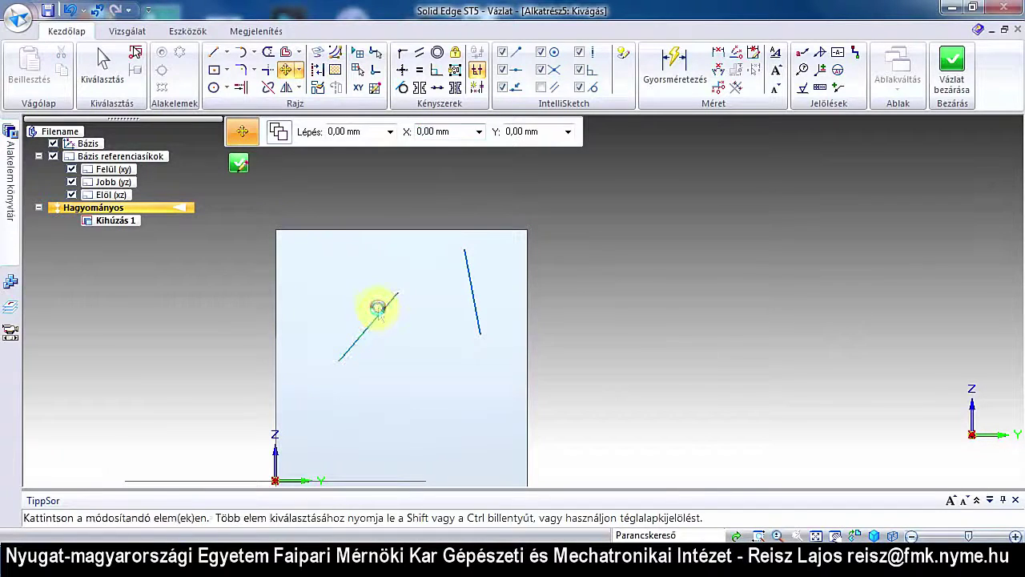
pyautogui.click(277, 230)
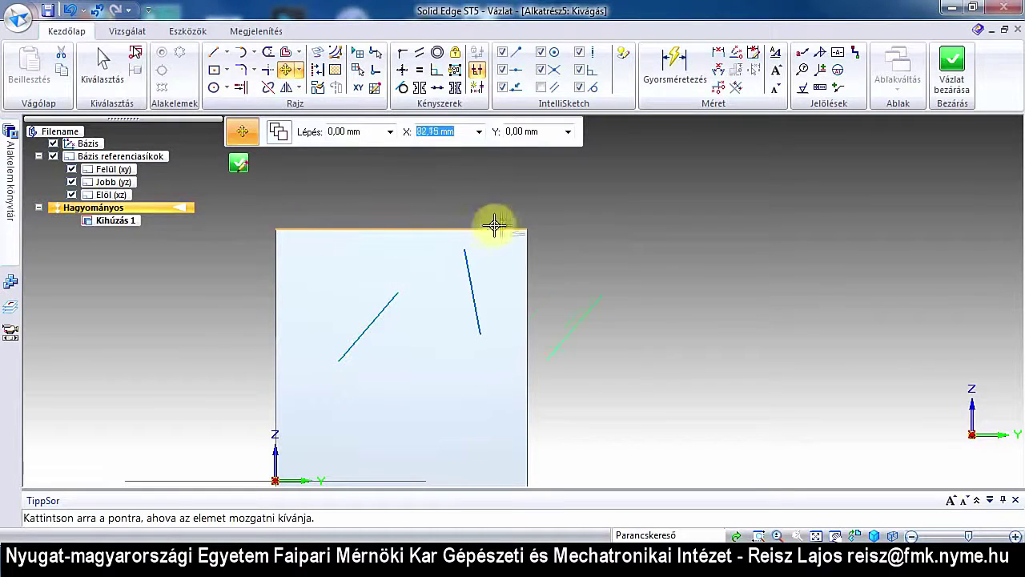
pyautogui.click(528, 231)
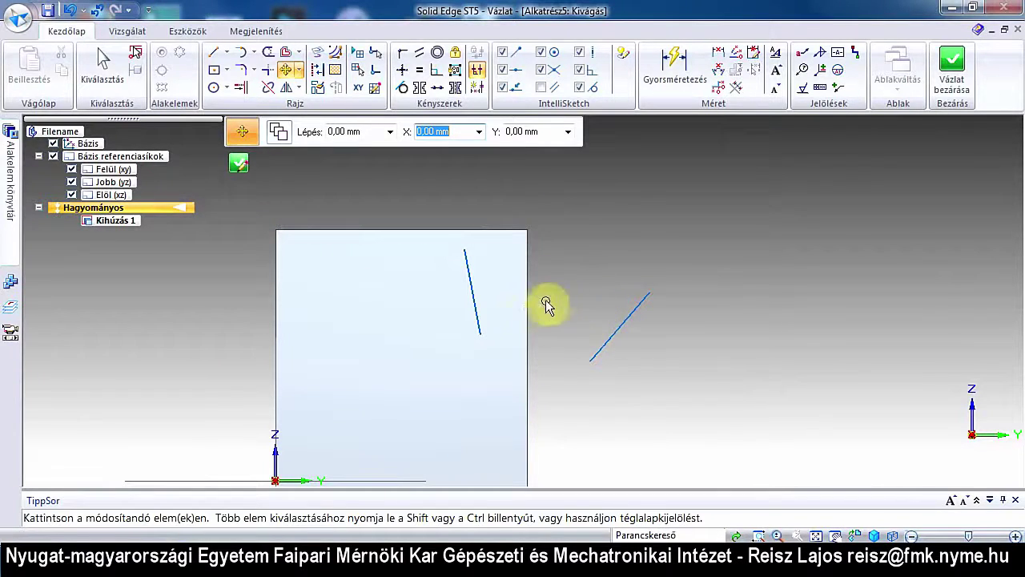
# Rotate a copy of the off-face diagonal line about its lower end to nearly upright, forming a V
pyautogui.click(298, 73)
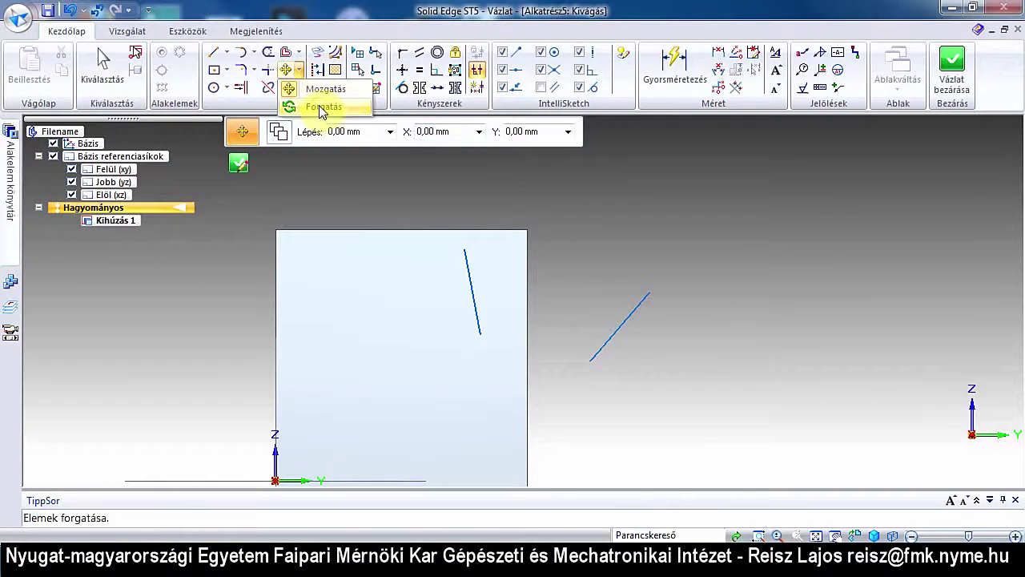
pyautogui.click(308, 106)
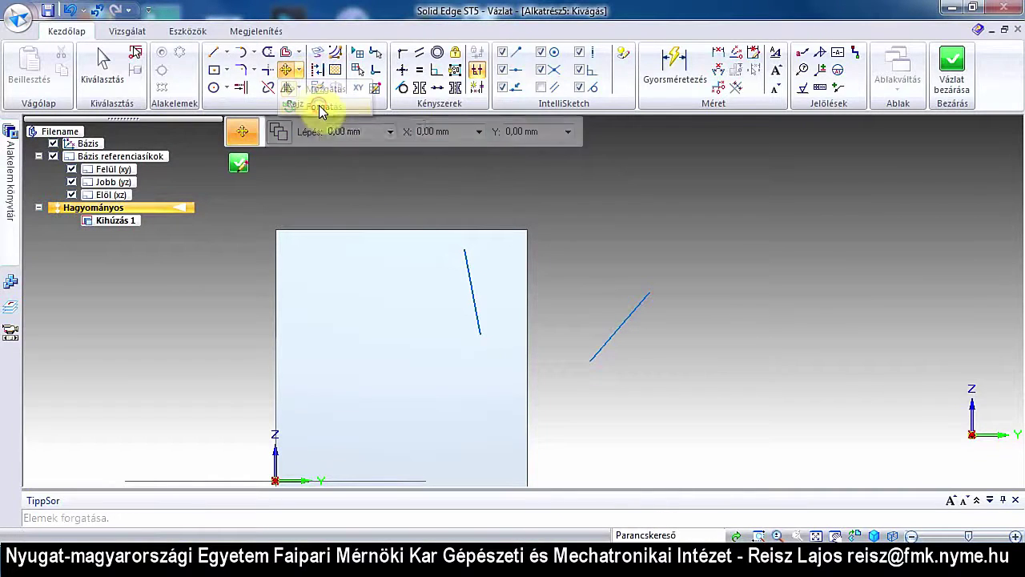
pyautogui.click(629, 319)
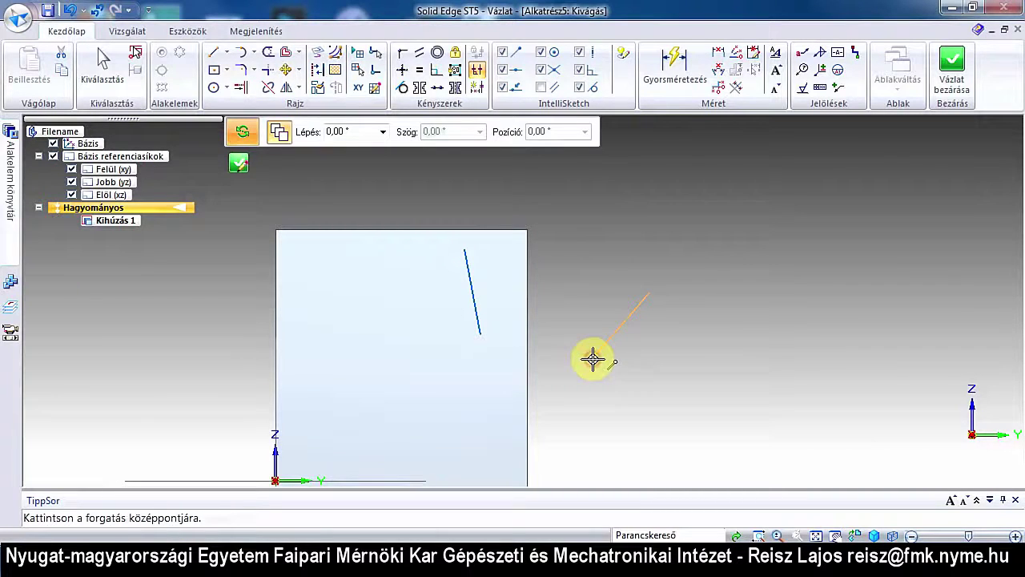
pyautogui.click(593, 359)
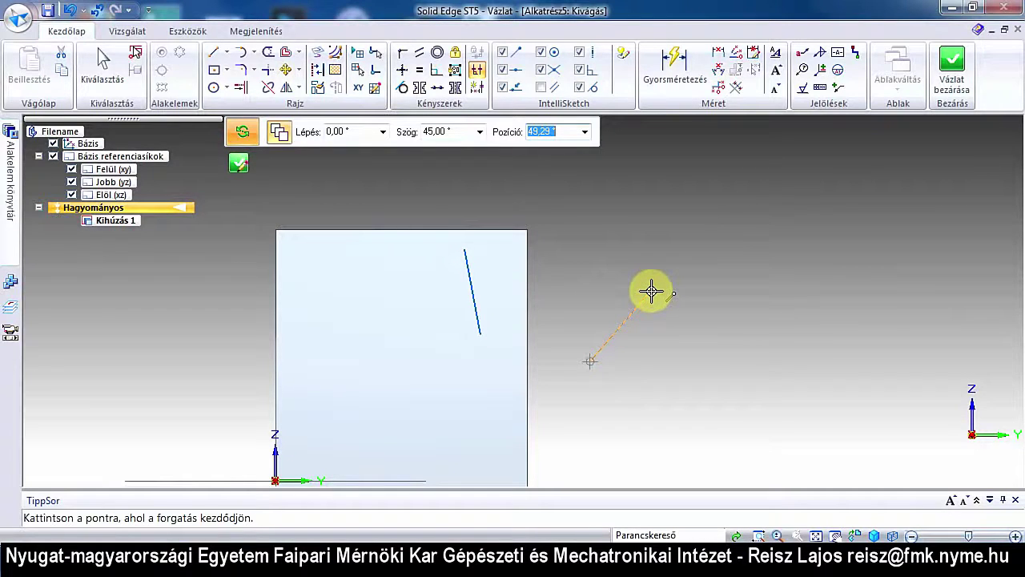
pyautogui.click(650, 291)
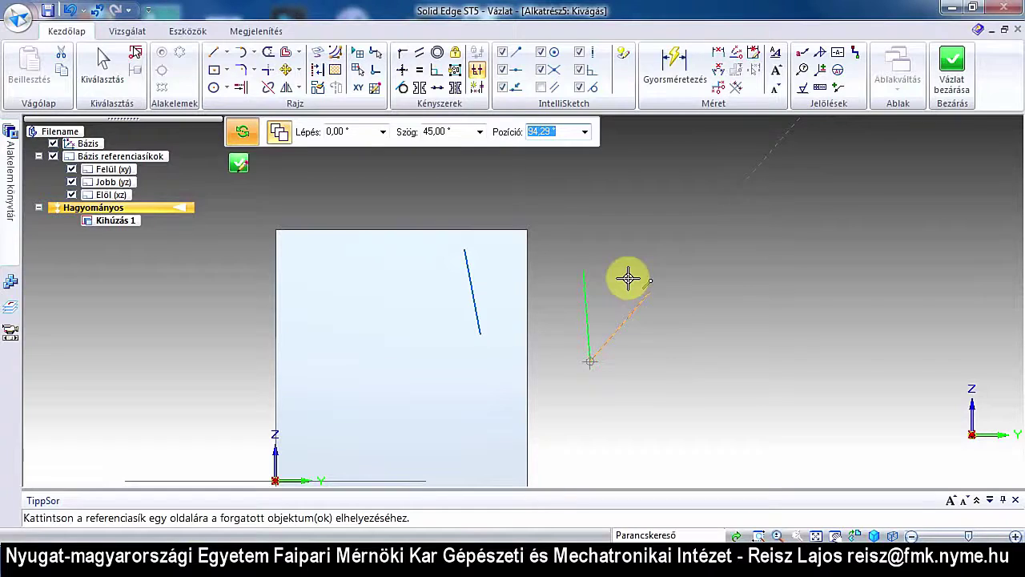
pyautogui.click(586, 288)
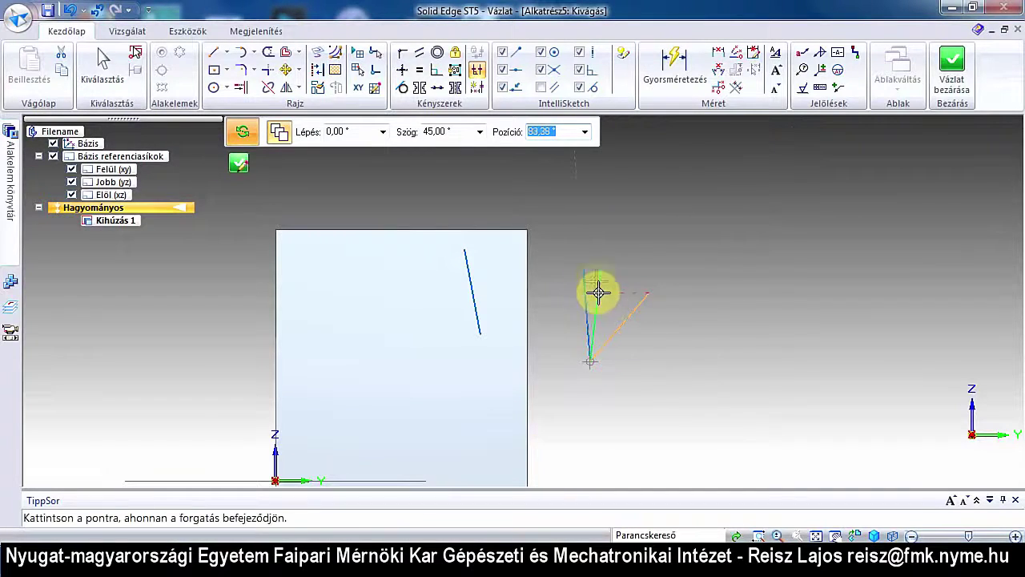
pyautogui.click(595, 273)
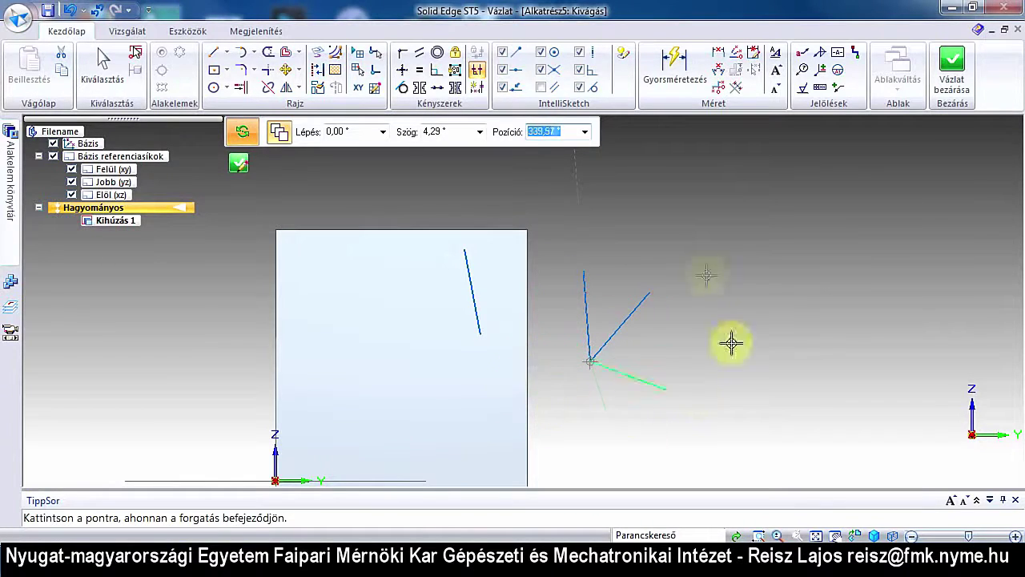
pyautogui.click(594, 257)
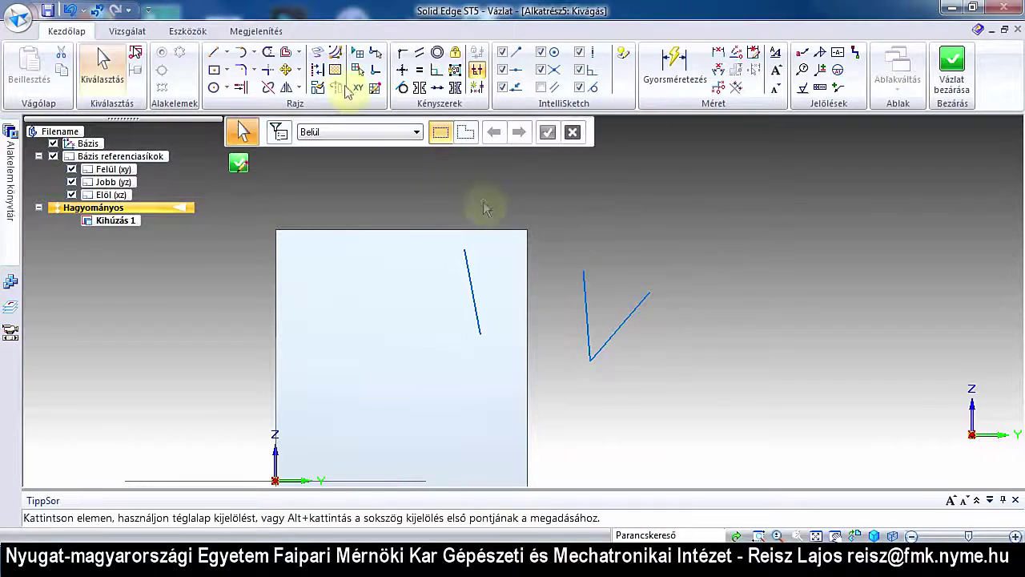
pyautogui.click(299, 90)
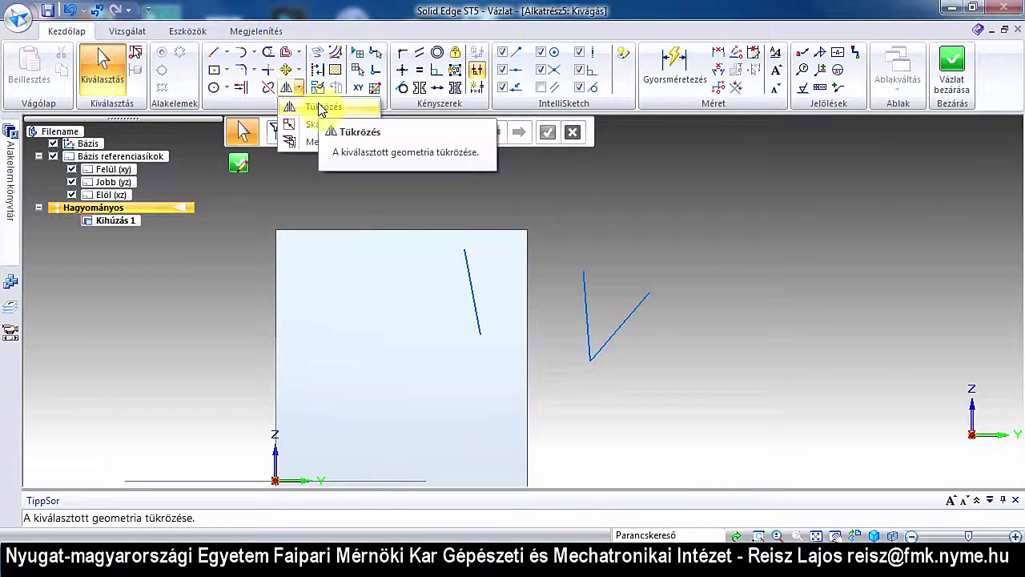
pyautogui.click(321, 109)
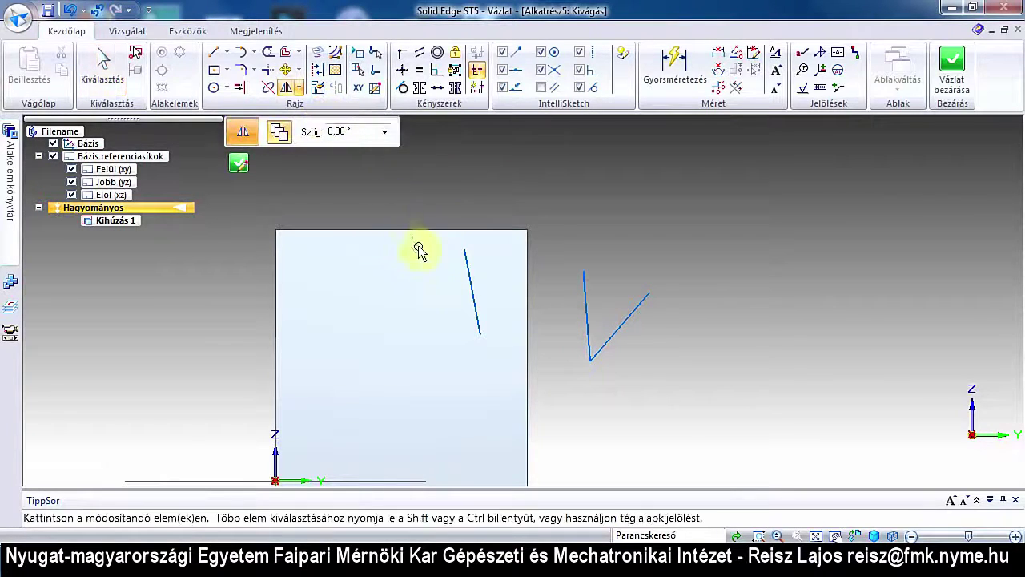
pyautogui.click(471, 284)
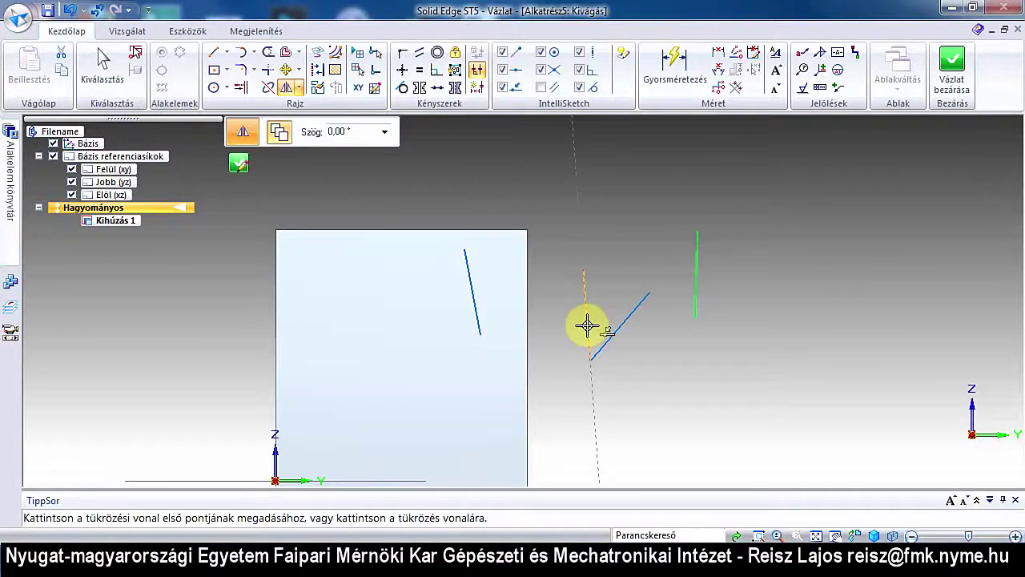
pyautogui.click(533, 238)
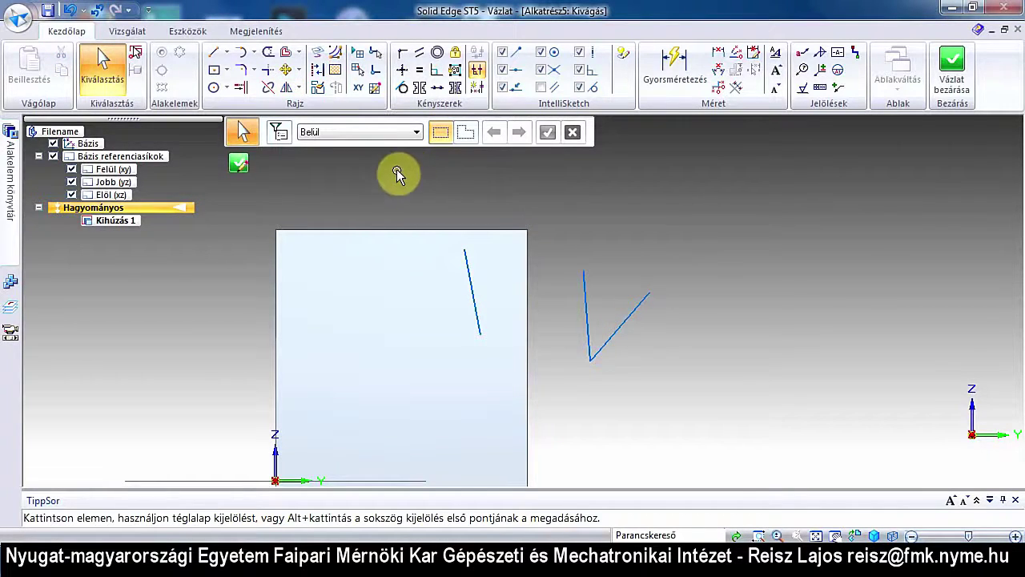
# Mirror both lines of the V across the steep line on the face
pyautogui.click(288, 86)
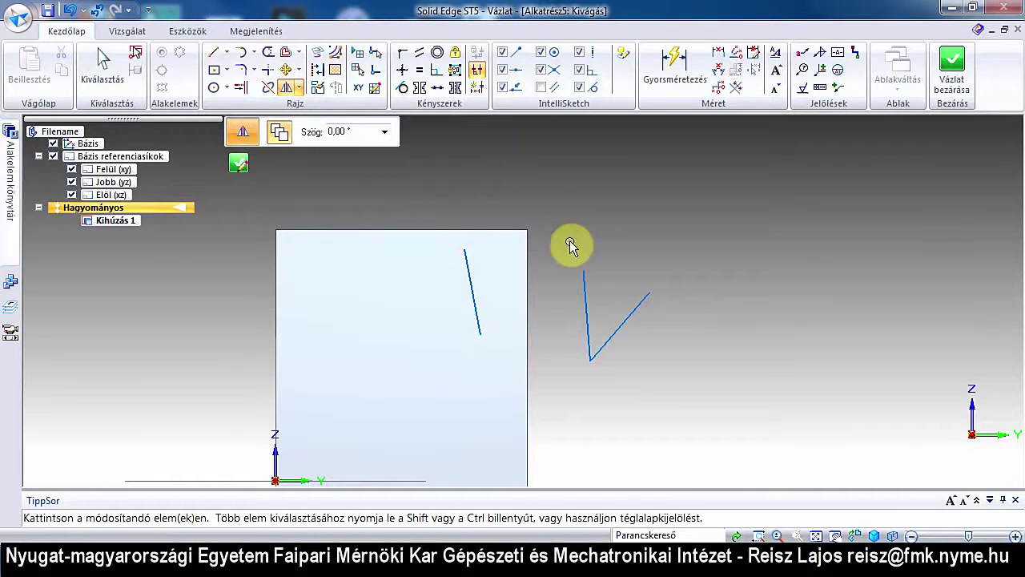
pyautogui.click(588, 303)
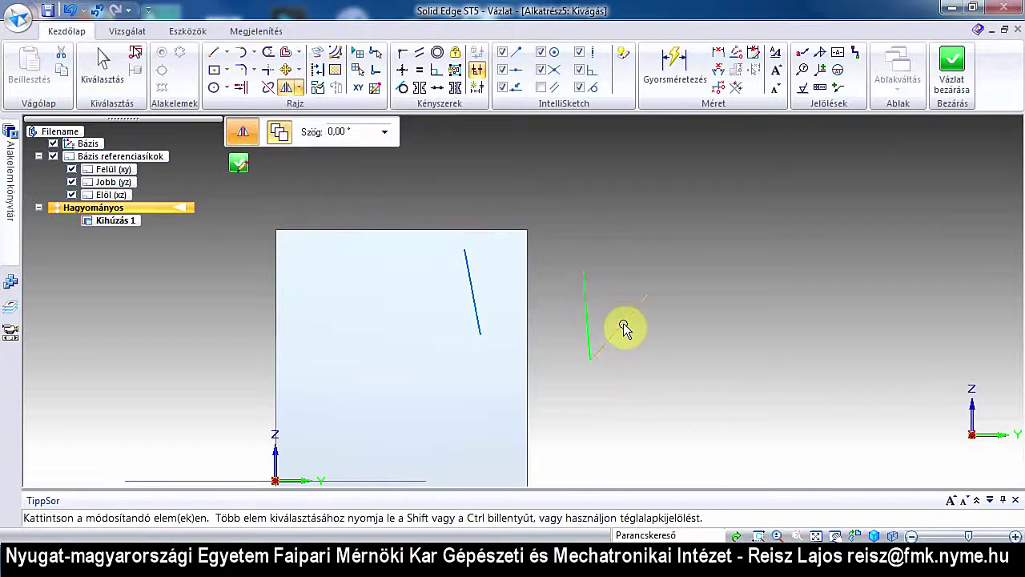
pyautogui.click(623, 324)
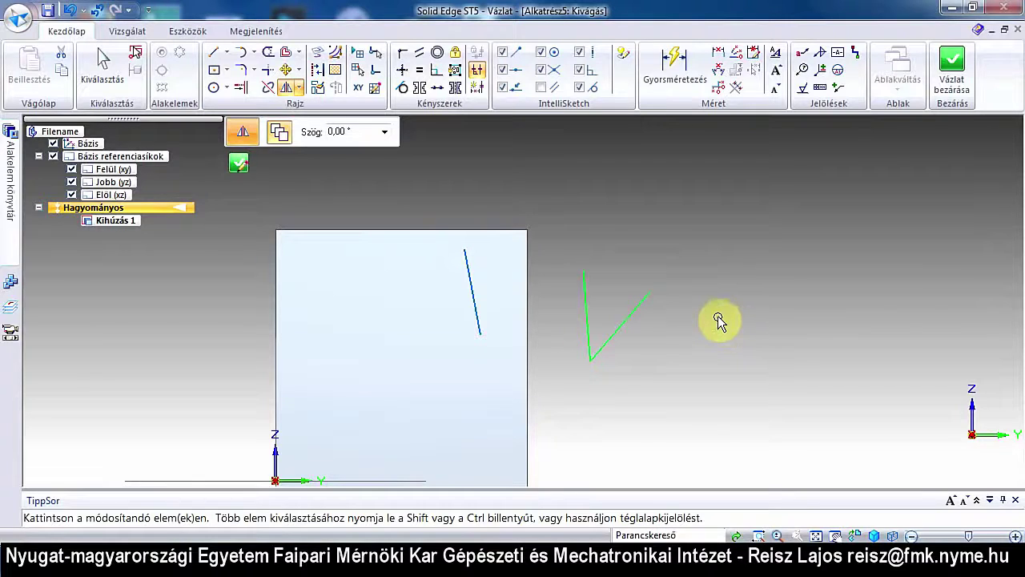
pyautogui.rightClick(718, 320)
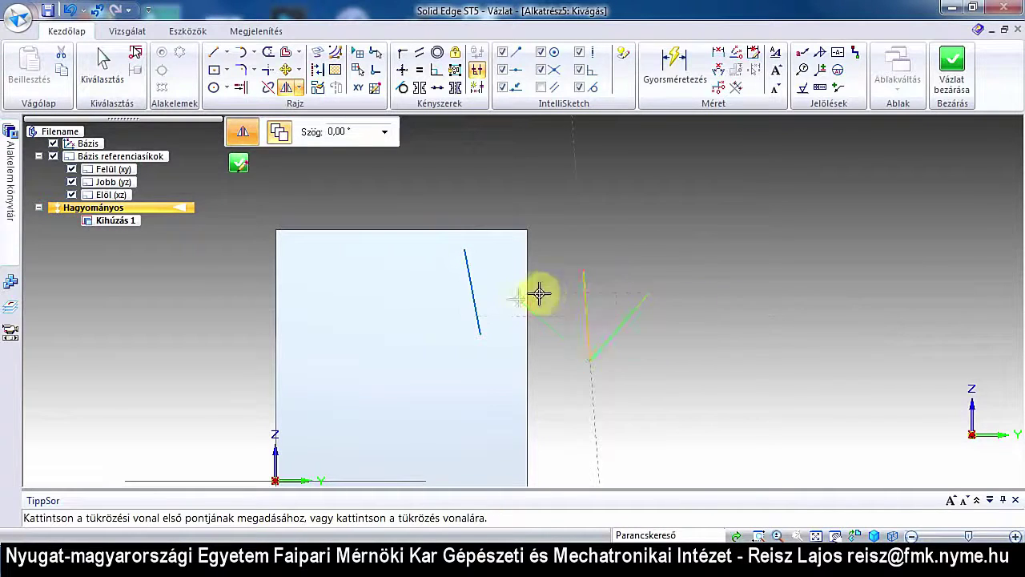
pyautogui.click(478, 283)
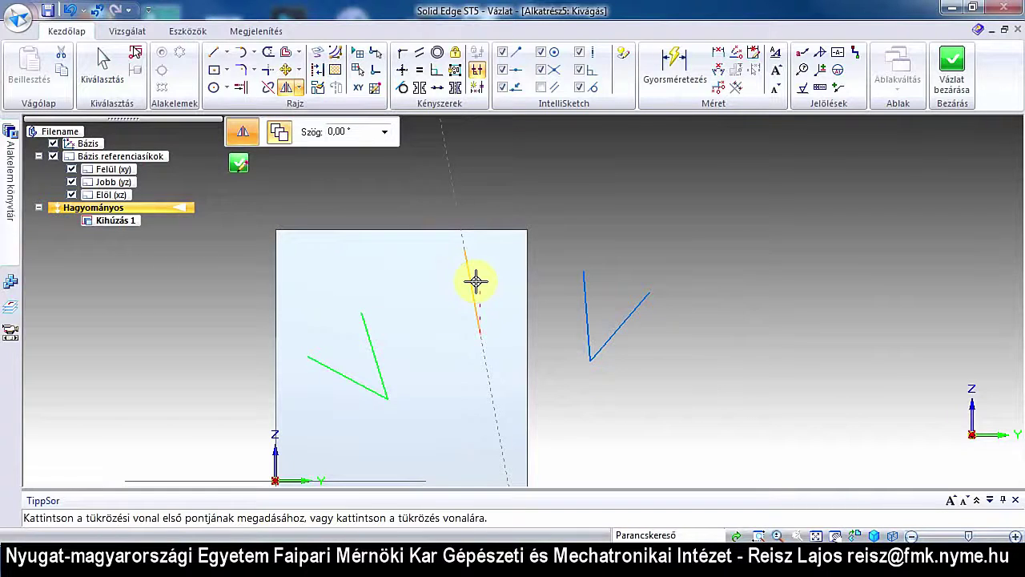
pyautogui.click(476, 282)
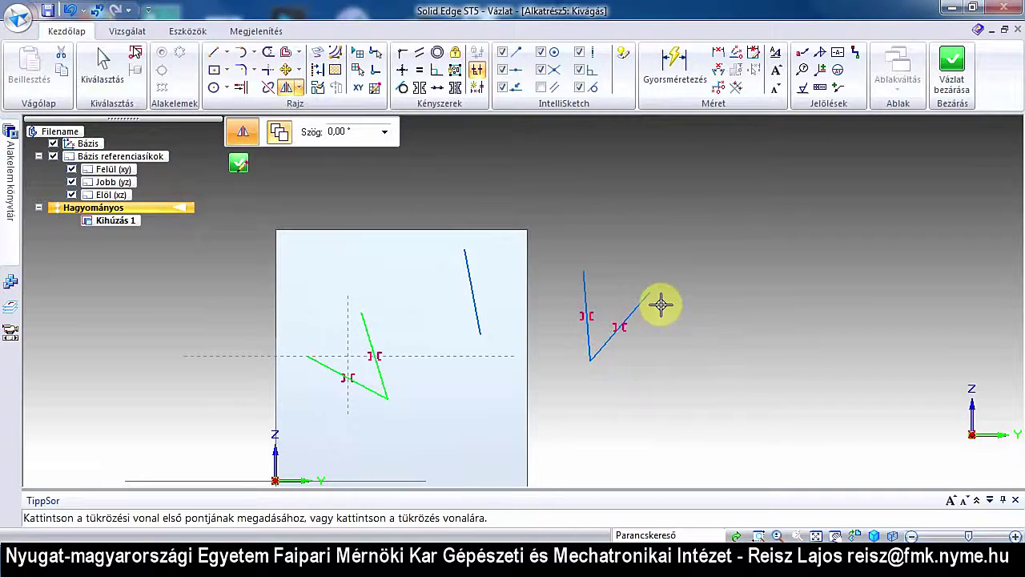
# Exit Mirror and delete every element in the sketch
pyautogui.press('Escape')
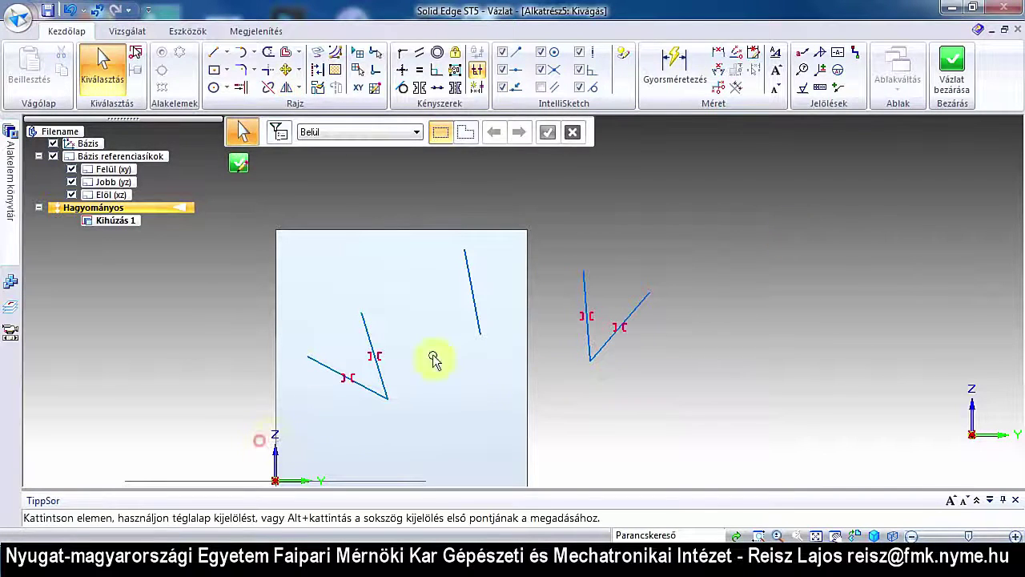
pyautogui.hotkey('ctrl', 'a')
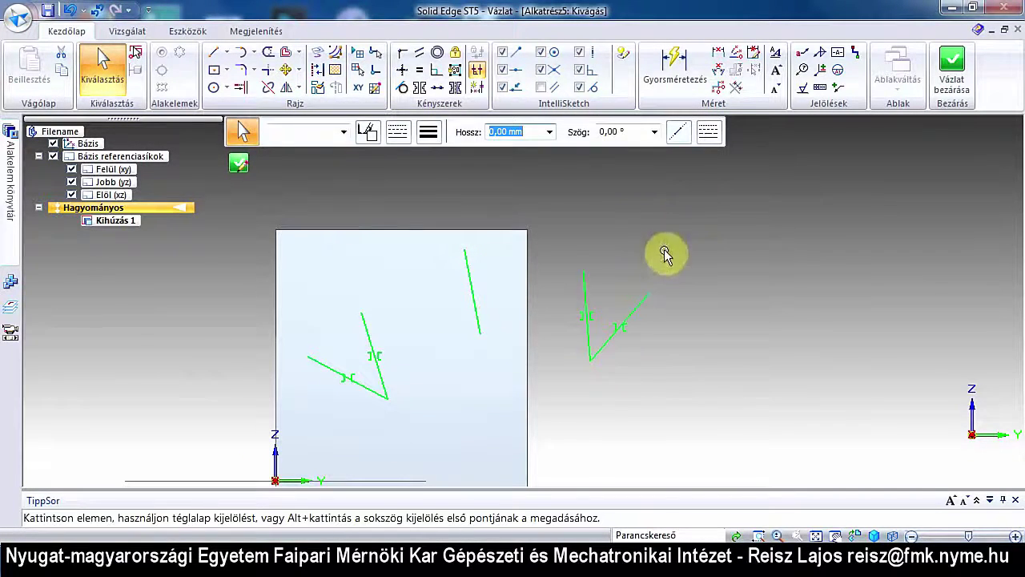
pyautogui.press('Delete')
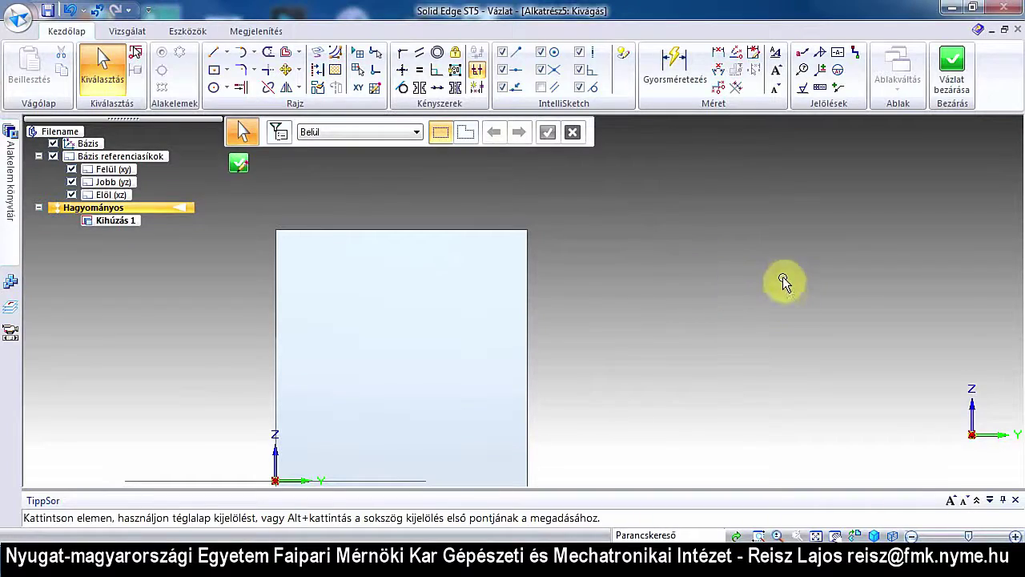